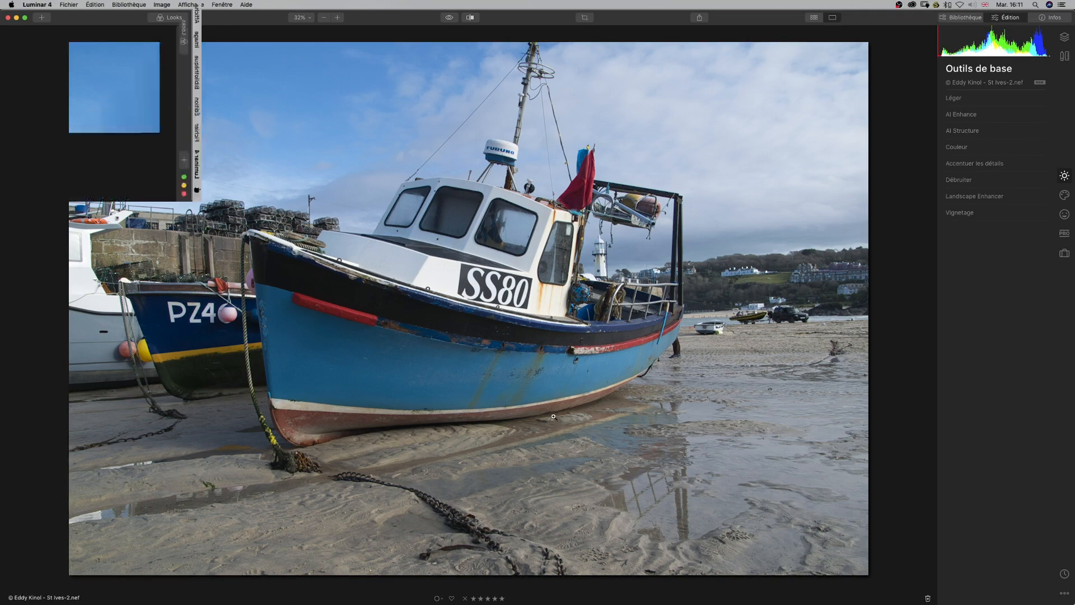
# Enable Auto Distortion Corrections, Remove Chromatic Aberrations and Supprimer les franges in the photo's Lens & Geometry settings
pyautogui.click(1064, 56)
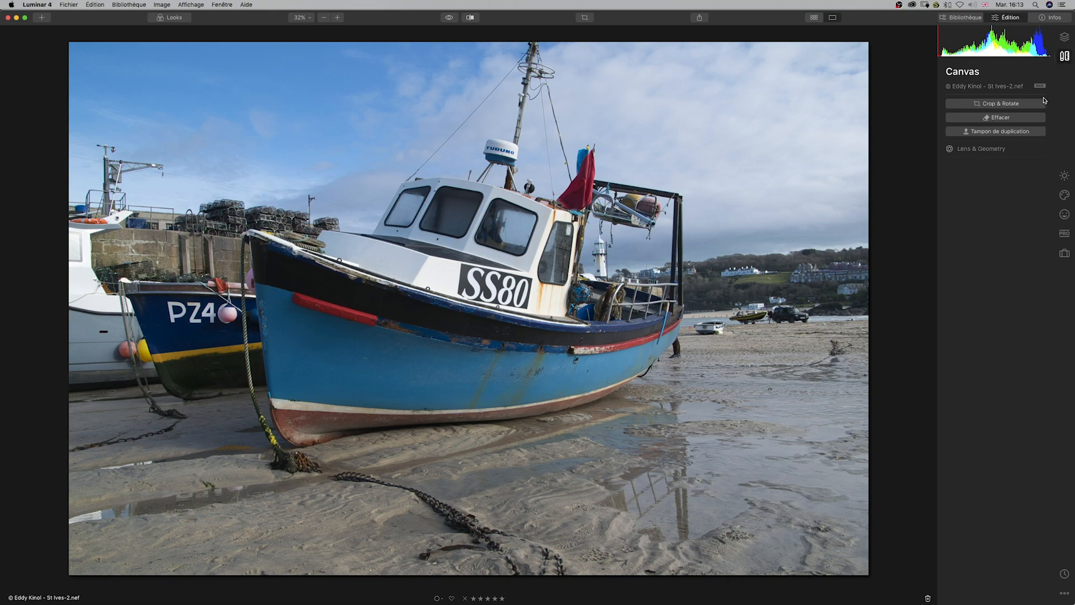
pyautogui.click(982, 148)
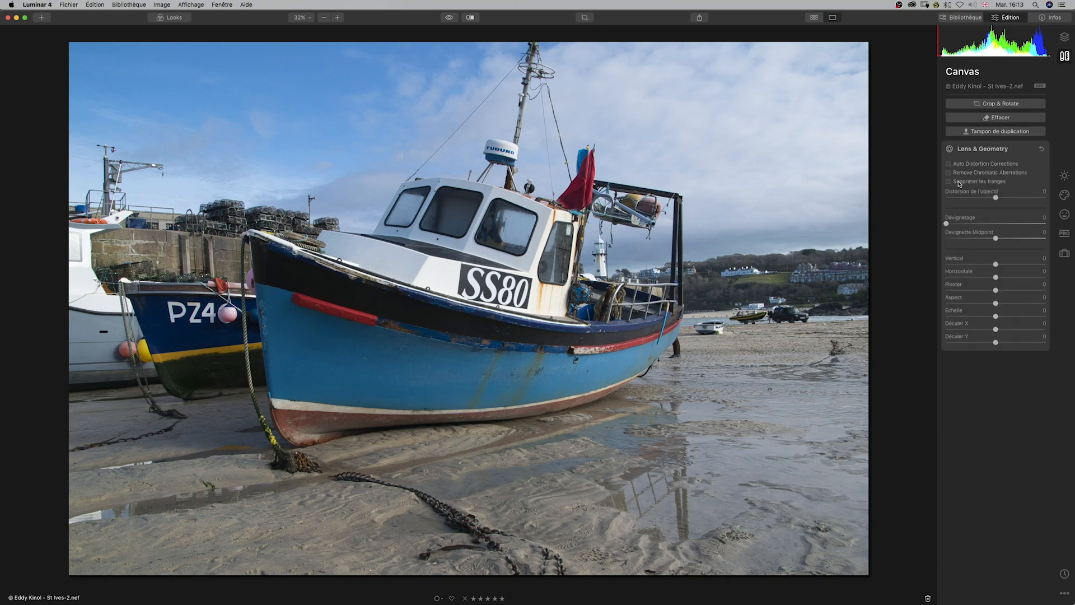
pyautogui.click(959, 172)
pyautogui.click(965, 182)
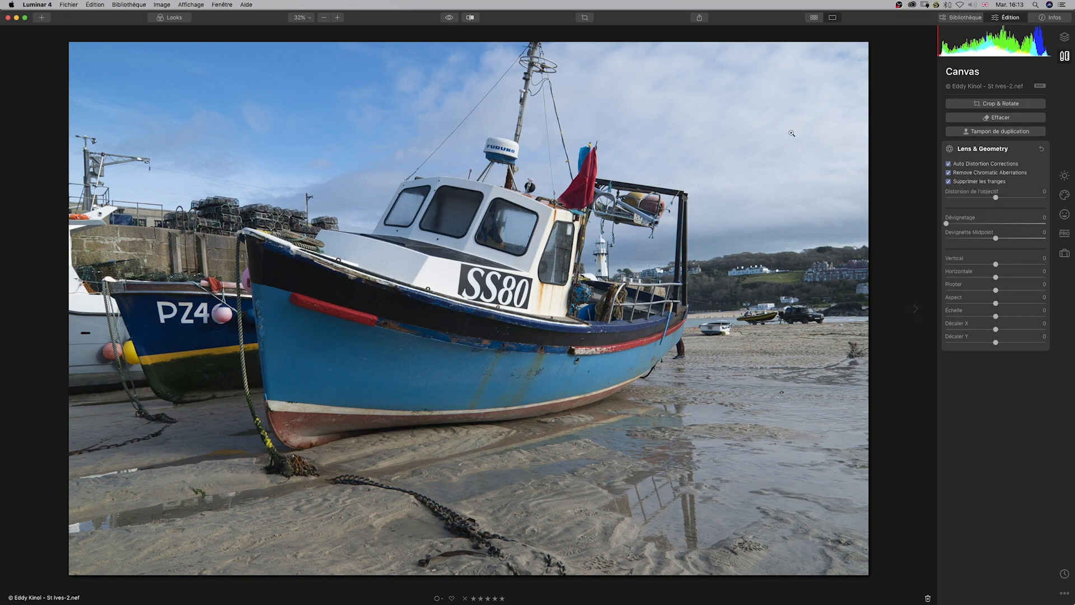
# Straighten the photo by 0.79° and crop it to a 1:1 (Carré) frame around the blue SS80 boat
pyautogui.click(584, 18)
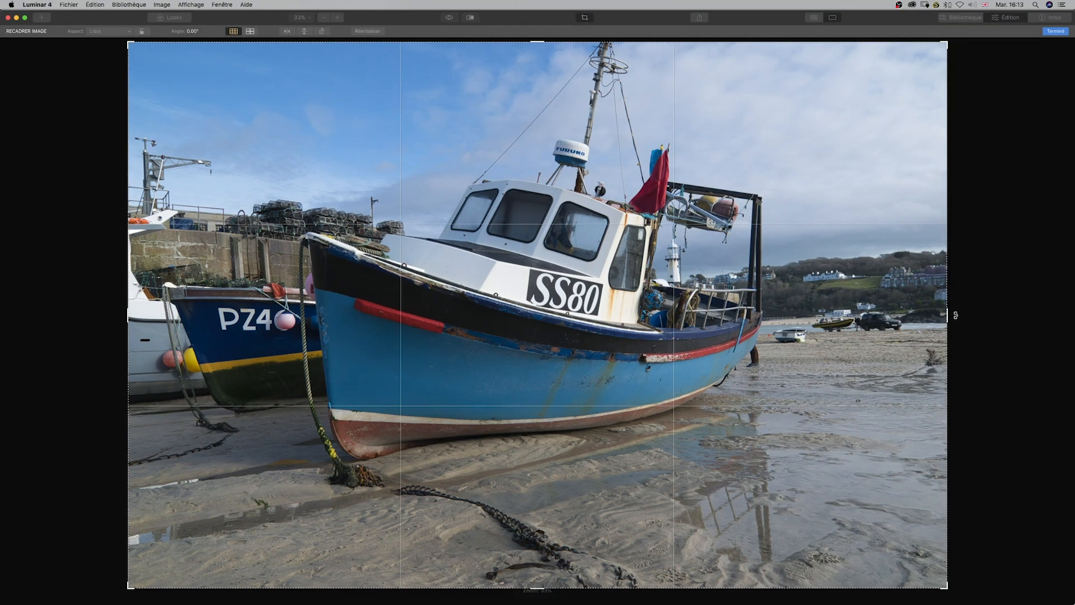
pyautogui.moveTo(958, 315)
pyautogui.mouseDown()
pyautogui.moveTo(942, 335)
pyautogui.moveTo(950, 317)
pyautogui.mouseUp()
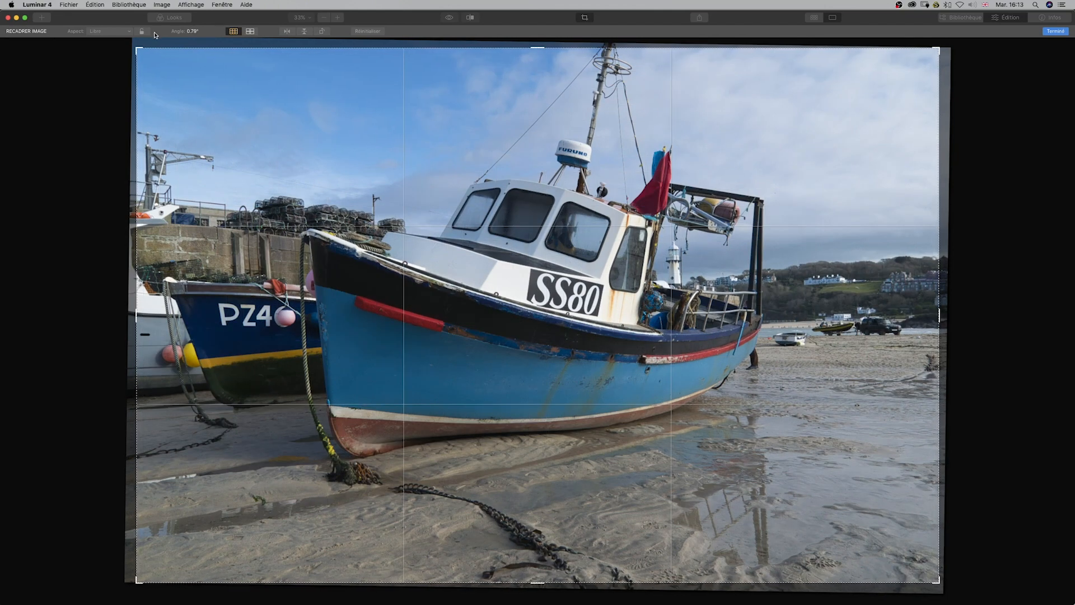
pyautogui.click(121, 33)
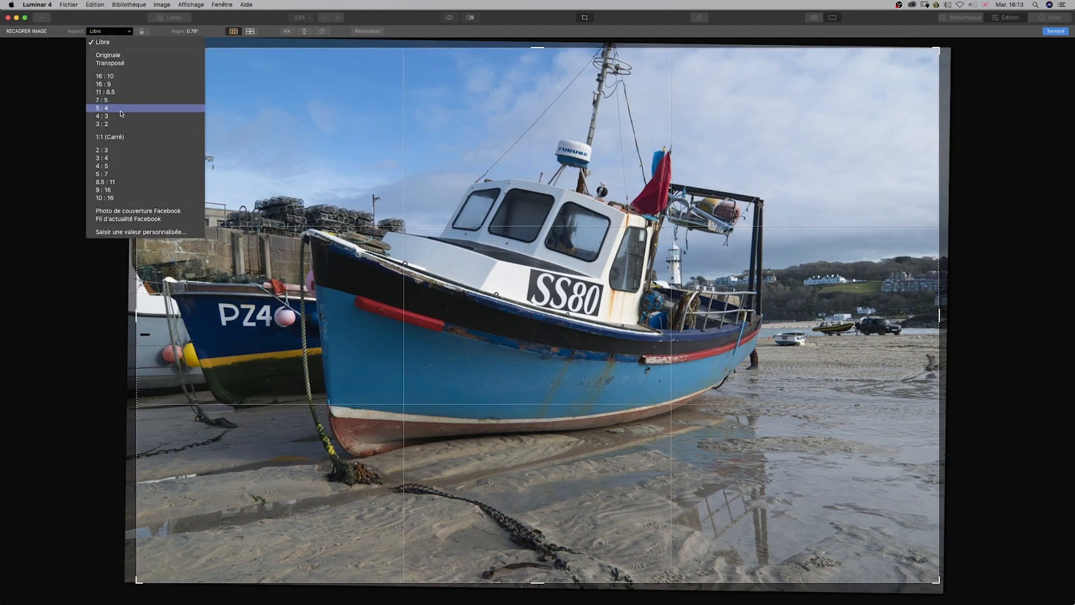
pyautogui.click(123, 140)
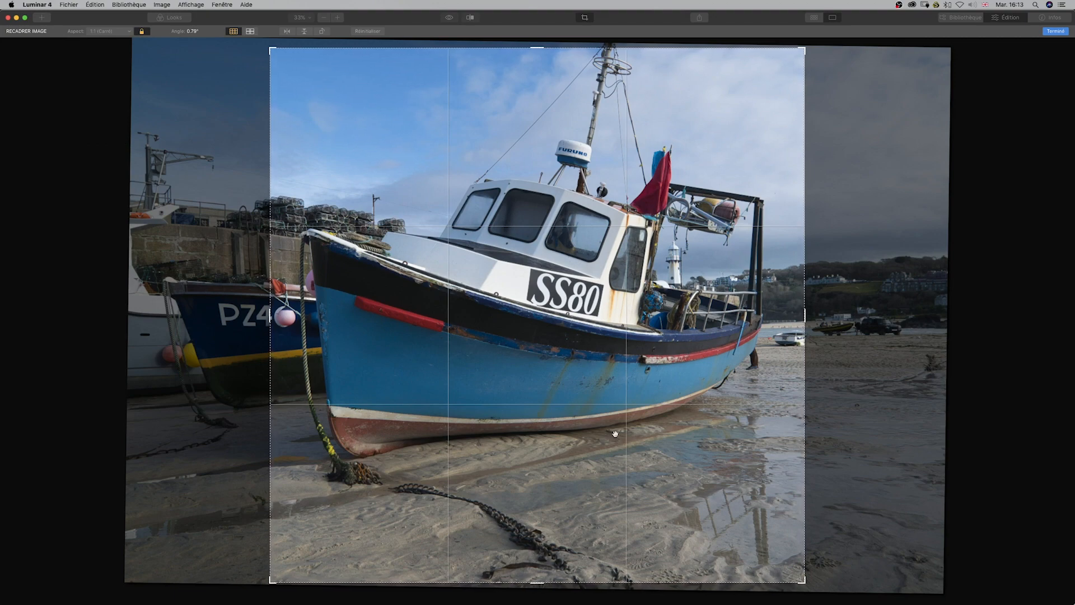
pyautogui.moveTo(540, 582); pyautogui.dragTo(540, 537)
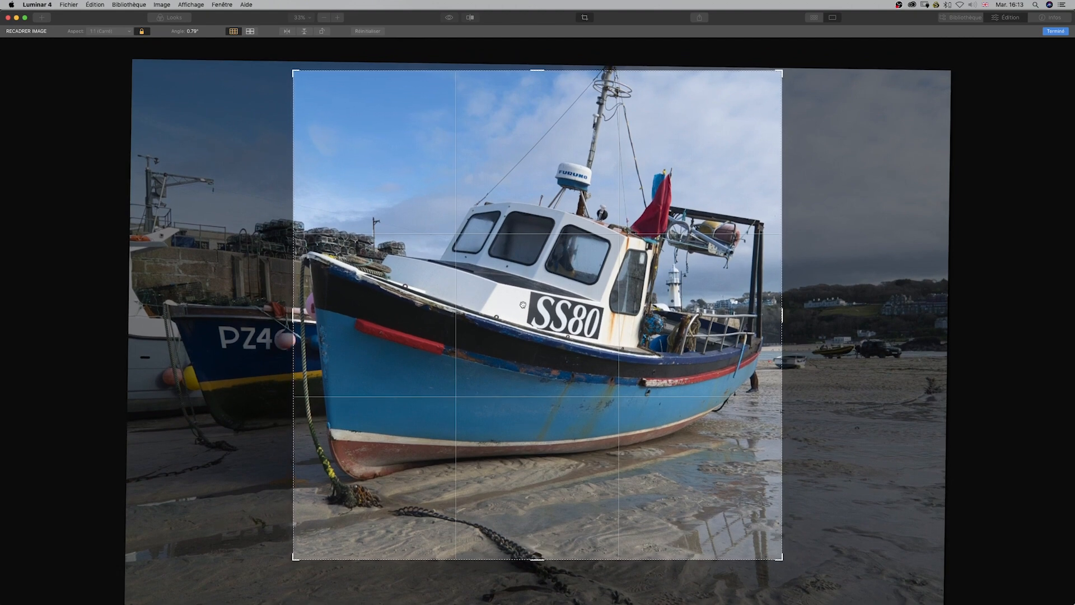
pyautogui.moveTo(525, 303); pyautogui.dragTo(527, 301)
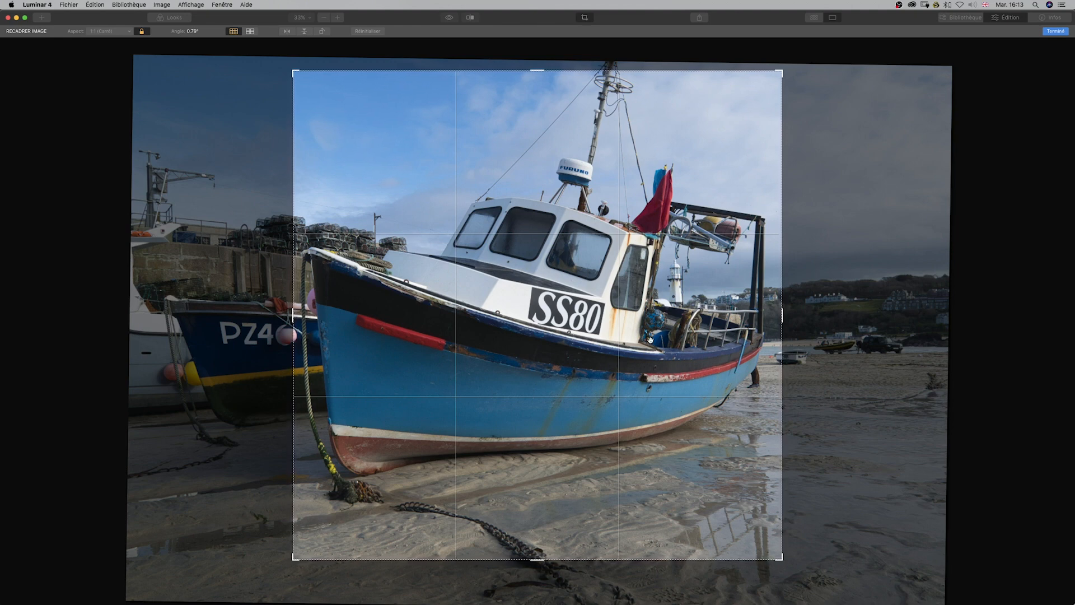
pyautogui.moveTo(588, 350); pyautogui.dragTo(586, 352)
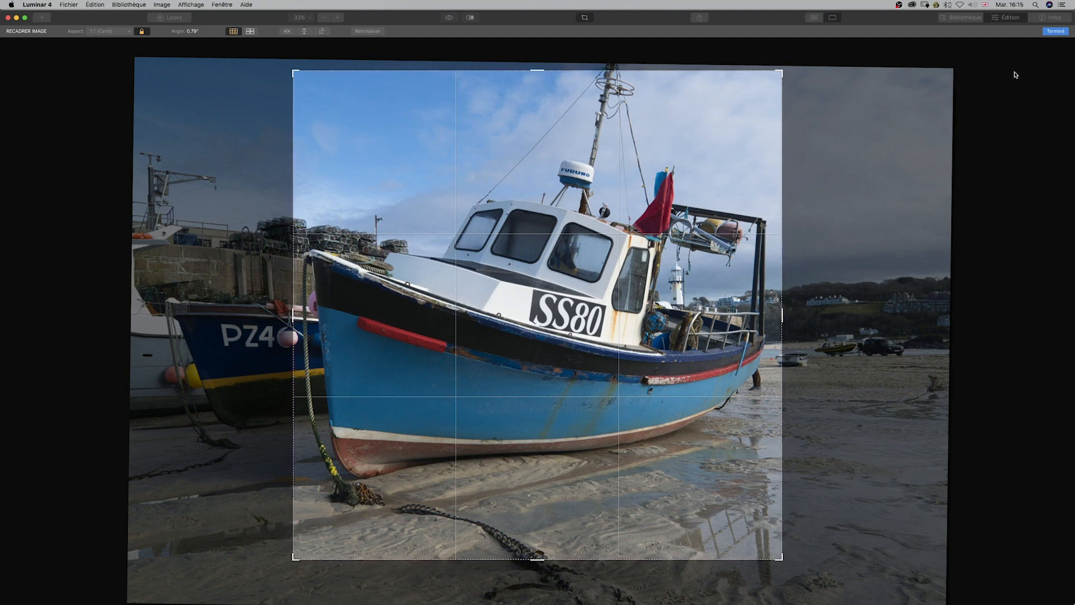
pyautogui.click(1056, 32)
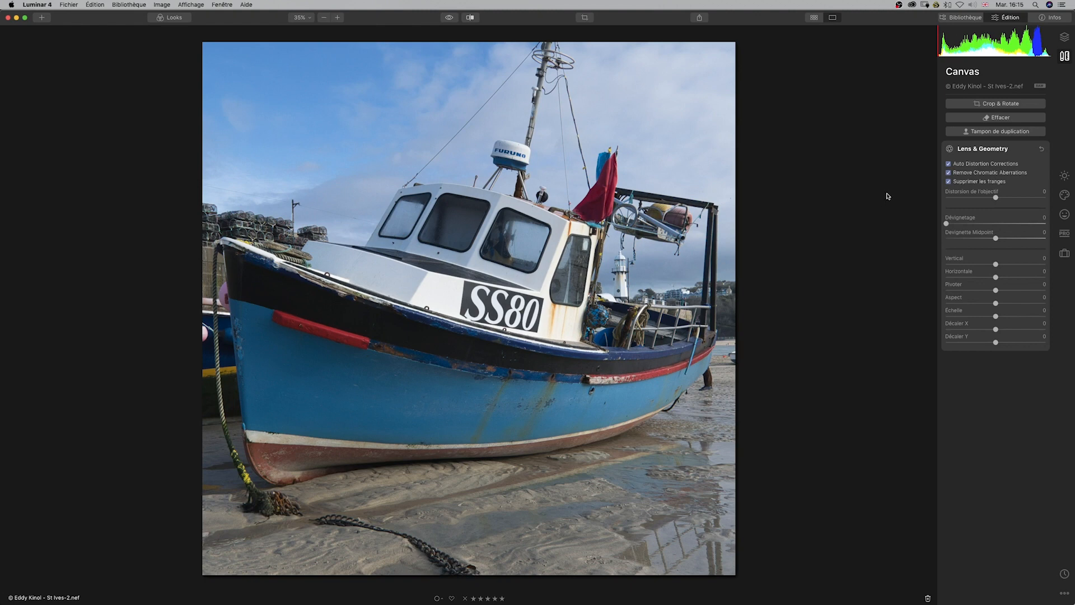
# Apply AI Enhance with AI Accent at about 46 and Embellisseur de ciel IA at about 29
pyautogui.click(1065, 175)
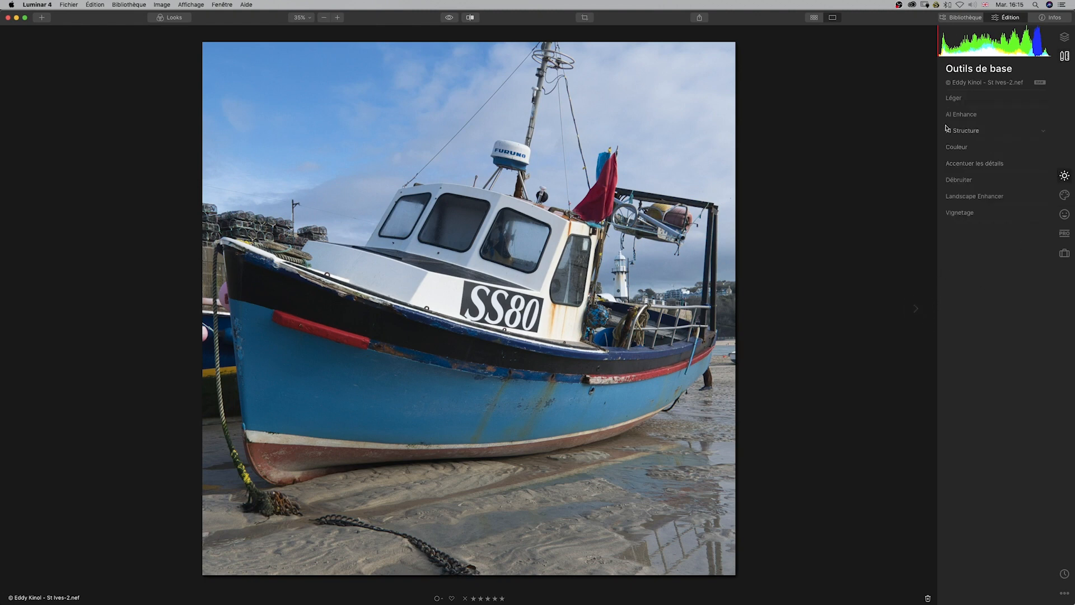
pyautogui.click(963, 113)
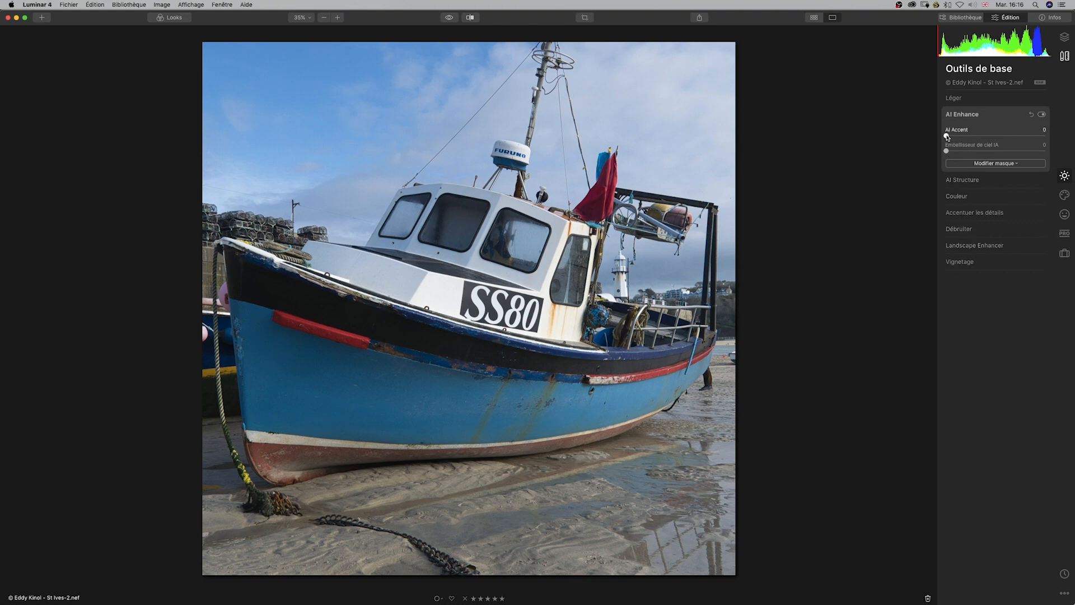
pyautogui.moveTo(947, 136); pyautogui.dragTo(1017, 137)
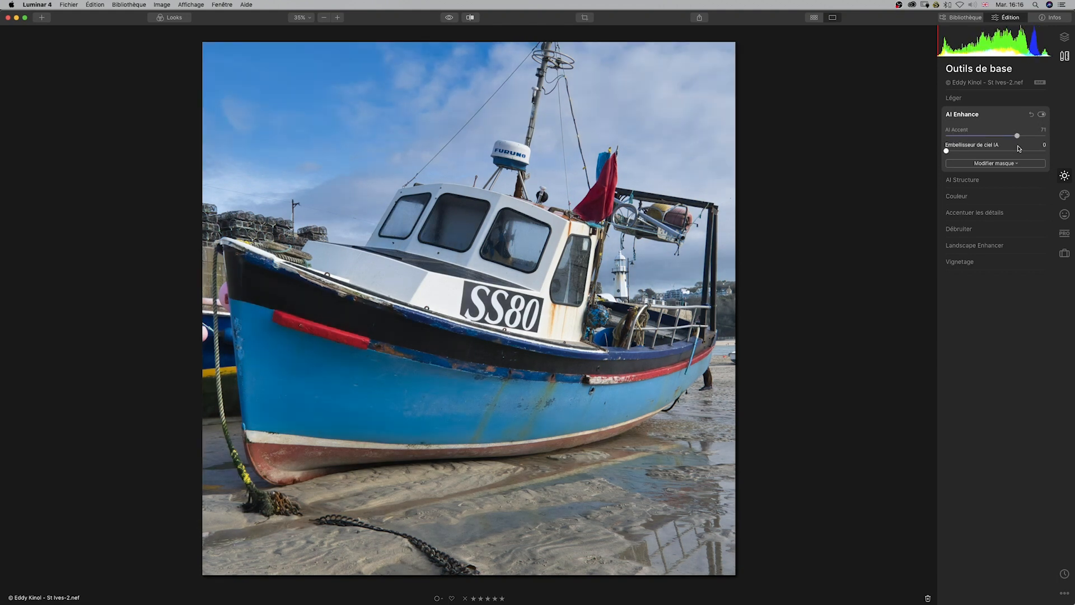
pyautogui.moveTo(1017, 136)
pyautogui.mouseDown()
pyautogui.moveTo(944, 137)
pyautogui.moveTo(1037, 136)
pyautogui.moveTo(931, 136)
pyautogui.moveTo(1031, 136)
pyautogui.mouseUp()
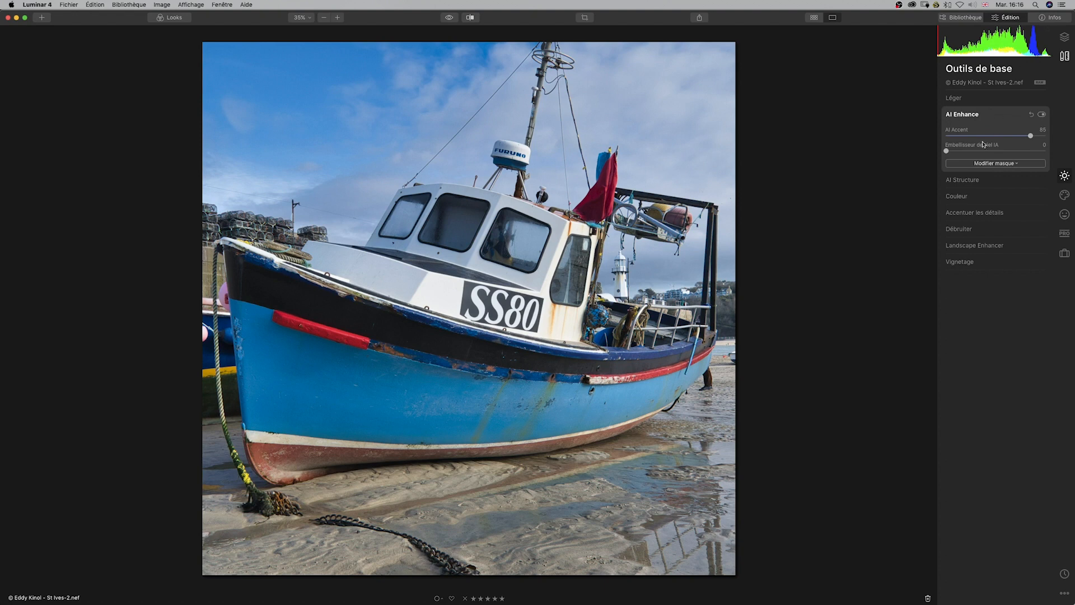
pyautogui.moveTo(1031, 136); pyautogui.dragTo(993, 132)
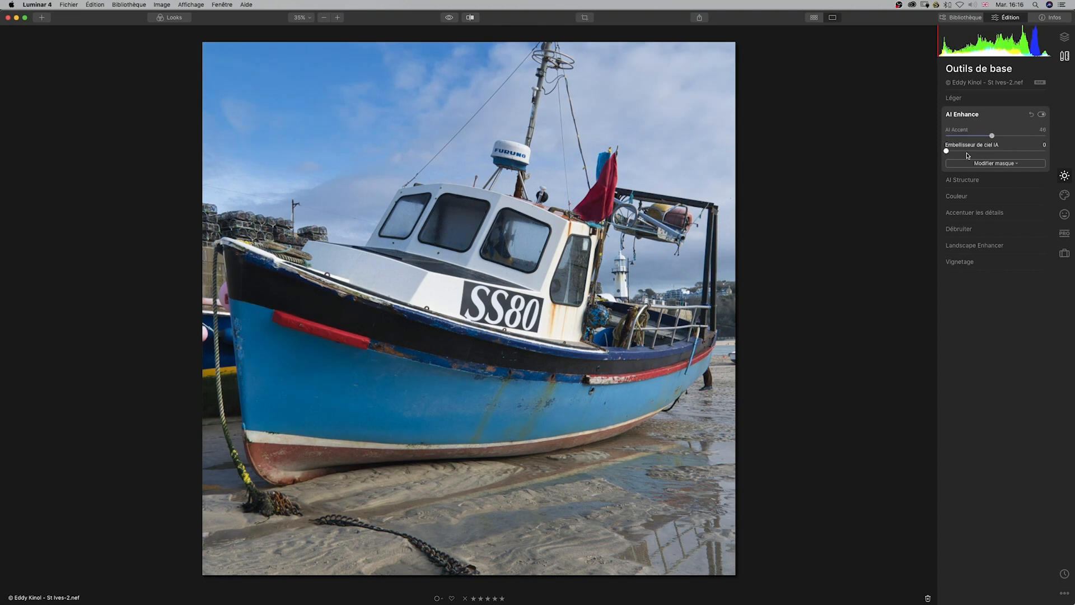
pyautogui.moveTo(954, 151)
pyautogui.mouseDown()
pyautogui.moveTo(989, 149)
pyautogui.moveTo(974, 149)
pyautogui.mouseUp()
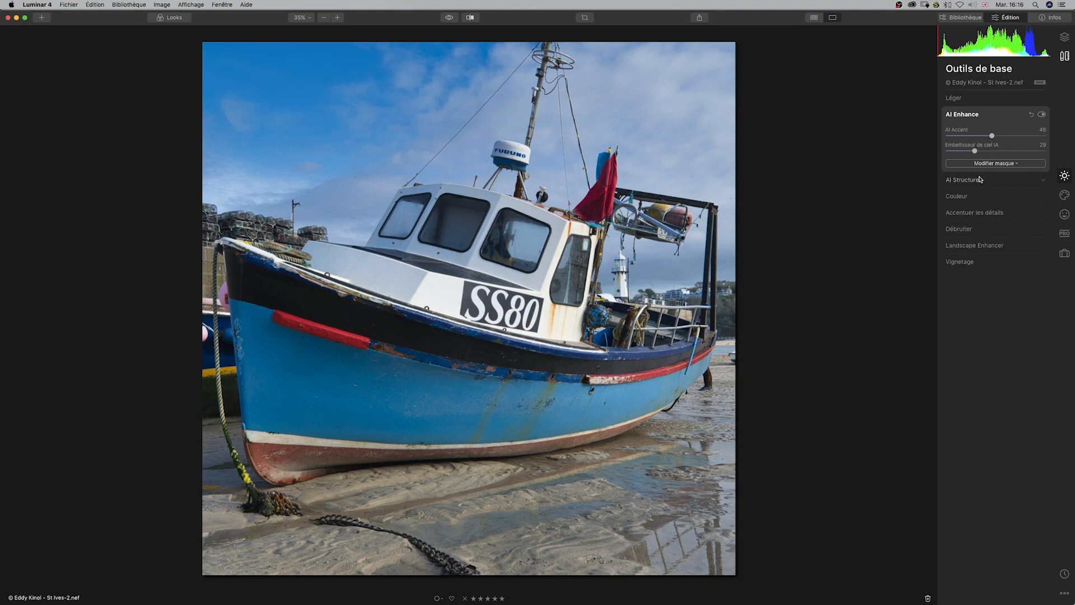
# Compare the edited photo with the original, using both the quick preview and the Avant/Après split view
pyautogui.click(449, 17)
pyautogui.click(449, 18)
pyautogui.click(448, 18)
pyautogui.click(448, 18)
pyautogui.click(447, 19)
pyautogui.click(447, 18)
pyautogui.click(466, 20)
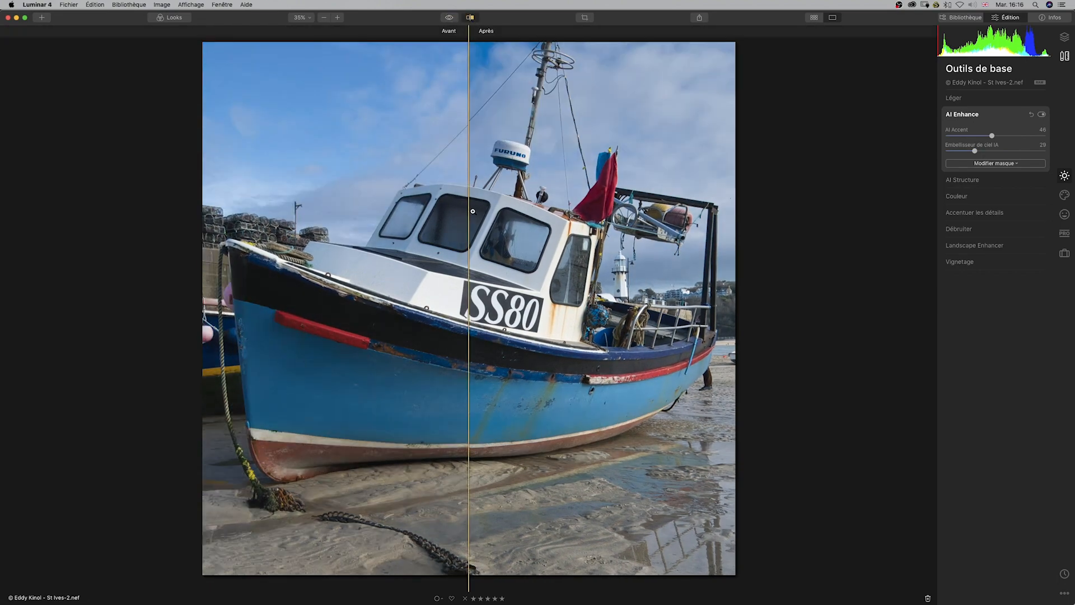
pyautogui.moveTo(469, 215); pyautogui.dragTo(170, 164)
pyautogui.click(470, 17)
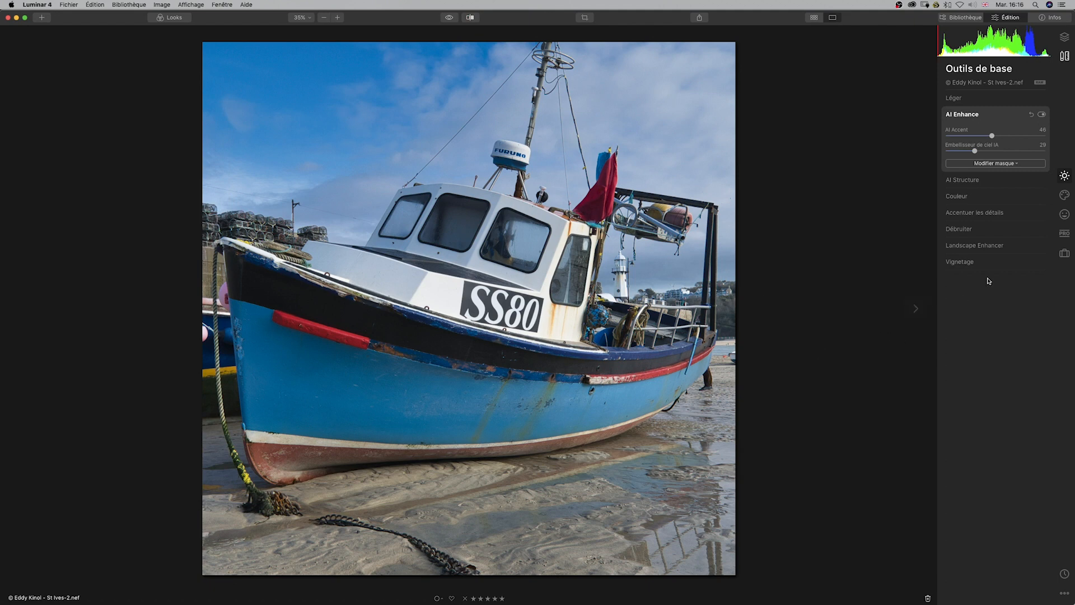
# Slightly reduce the saturation of the blue tones in the advanced Couleur settings
pyautogui.click(964, 197)
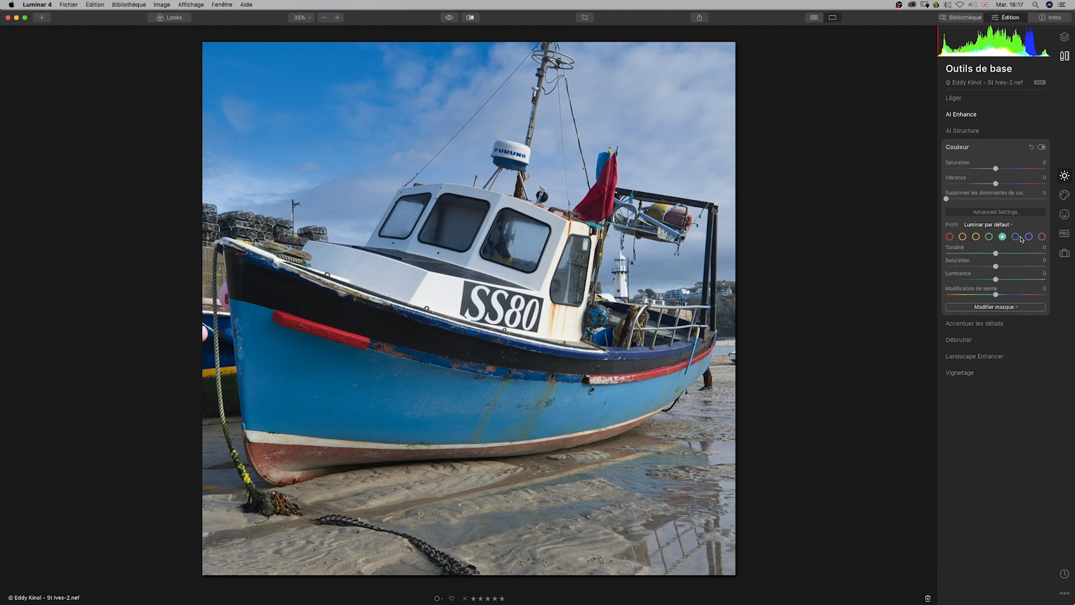
pyautogui.click(1015, 236)
pyautogui.moveTo(996, 266); pyautogui.dragTo(986, 267)
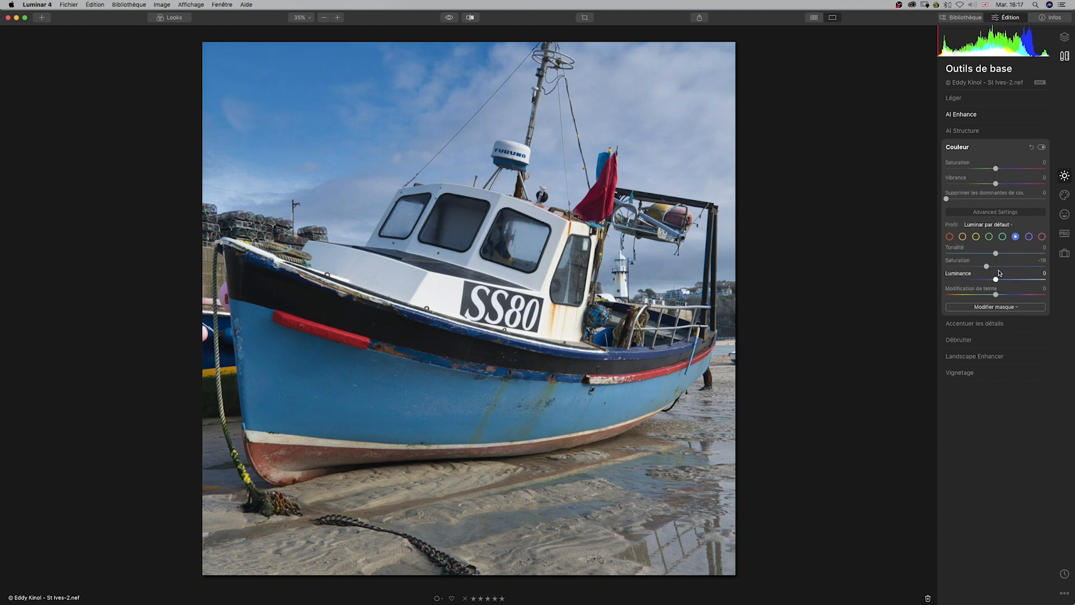
pyautogui.moveTo(987, 267); pyautogui.dragTo(991, 267)
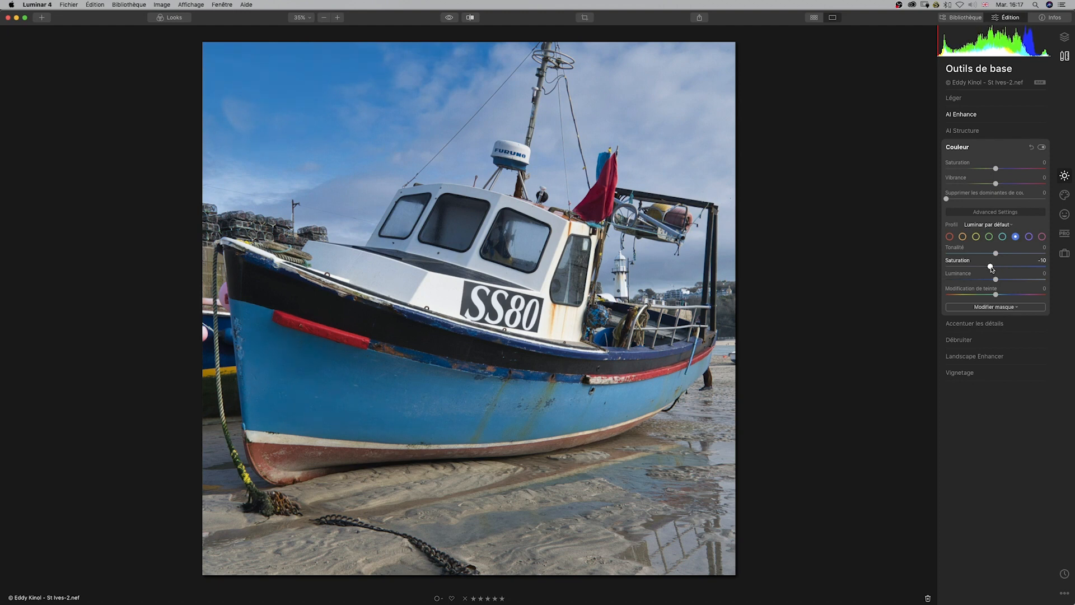
pyautogui.moveTo(990, 267); pyautogui.dragTo(992, 266)
# Try Heure dorée at 61 in Landscape Enhancer and compare the photo with the effect off and on
pyautogui.click(974, 360)
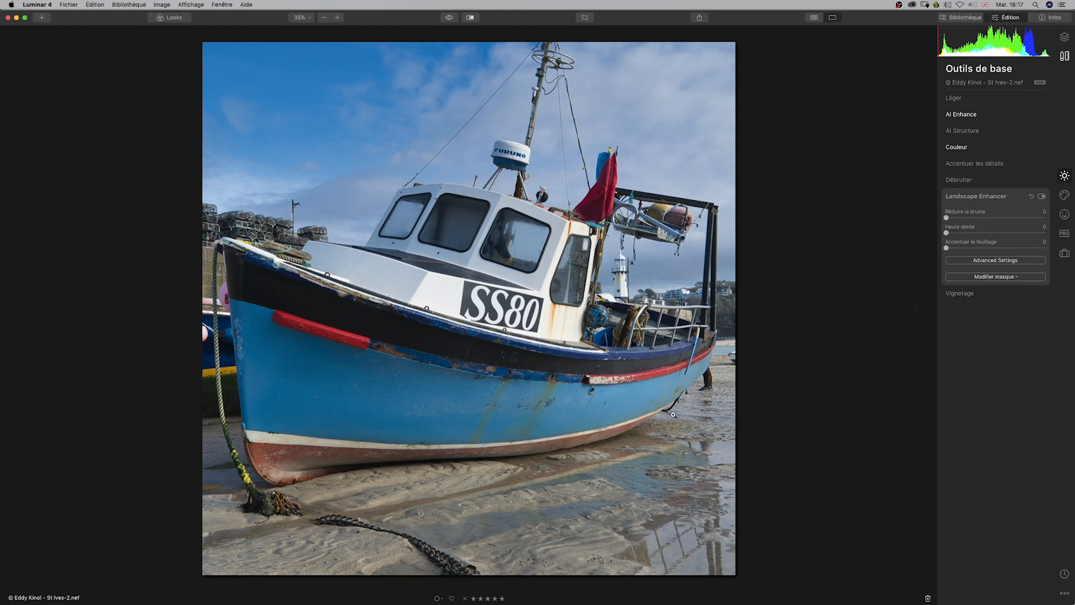
pyautogui.moveTo(949, 234); pyautogui.dragTo(1006, 233)
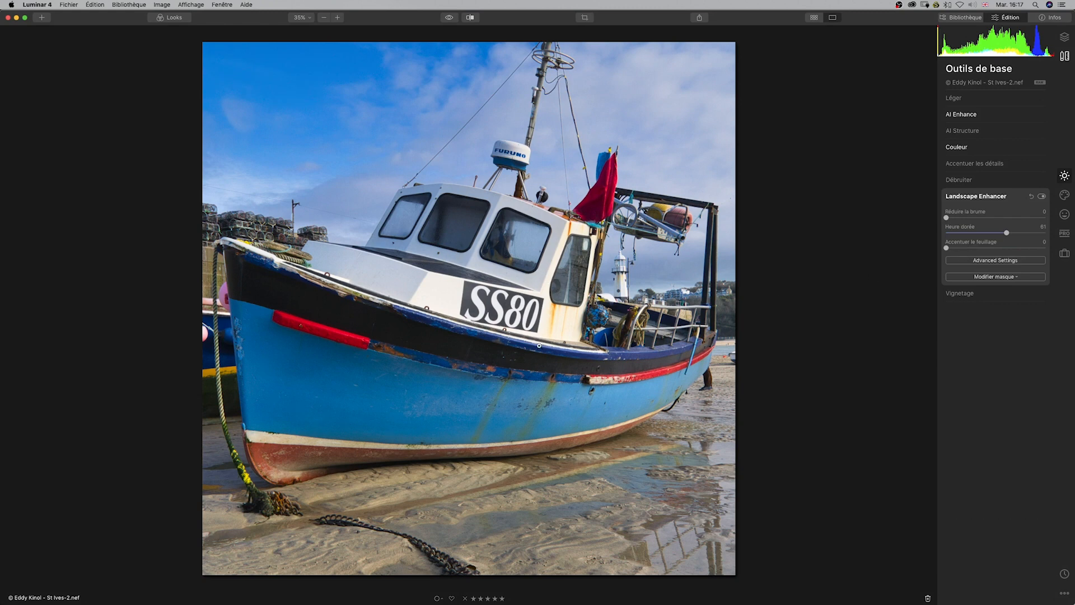
pyautogui.click(1043, 197)
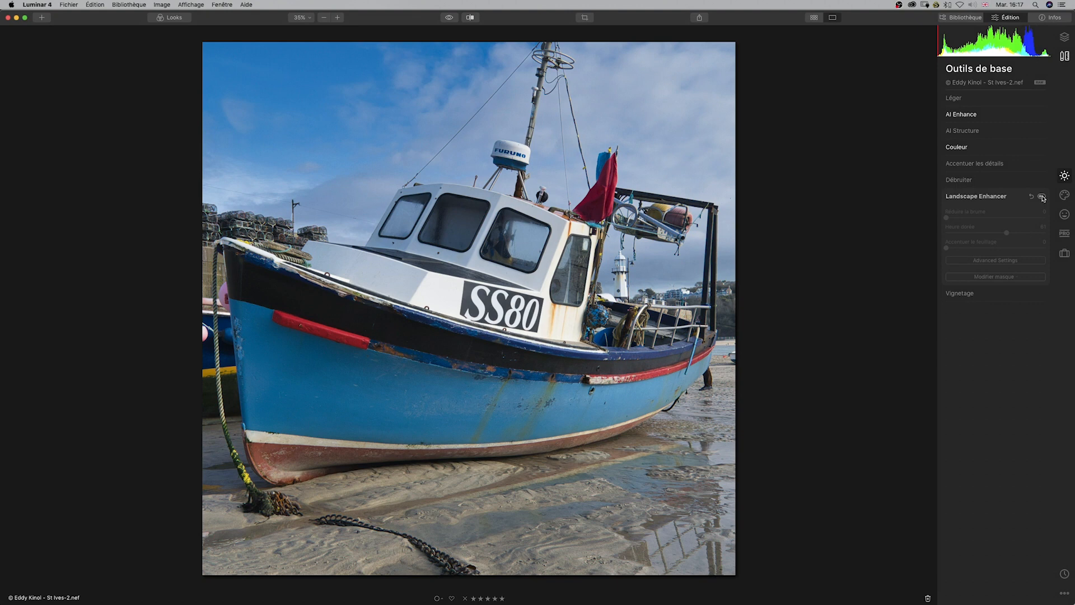
pyautogui.click(1043, 197)
pyautogui.click(1043, 197)
pyautogui.click(1043, 198)
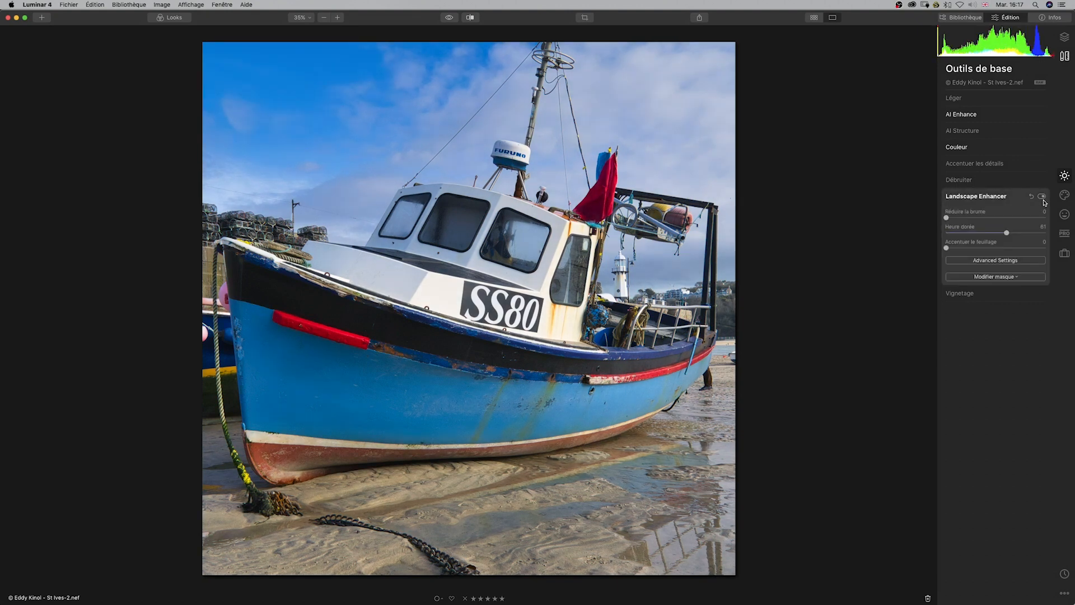
# Try the Lumière du jour white balance, and set the balance by sampling the white SS80 marking on the boat
pyautogui.click(960, 100)
pyautogui.click(961, 100)
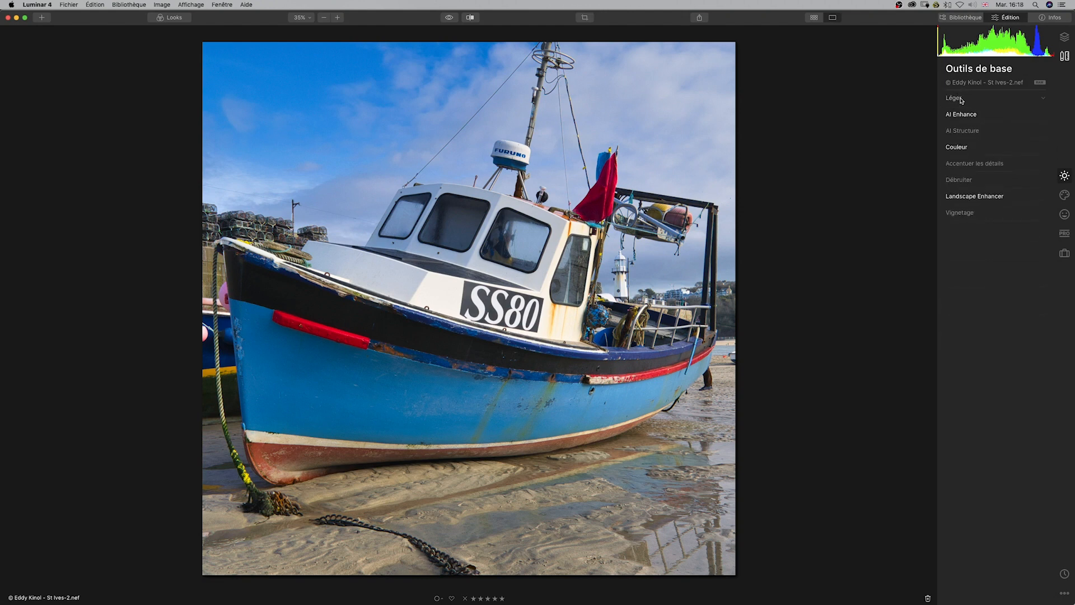
pyautogui.click(968, 100)
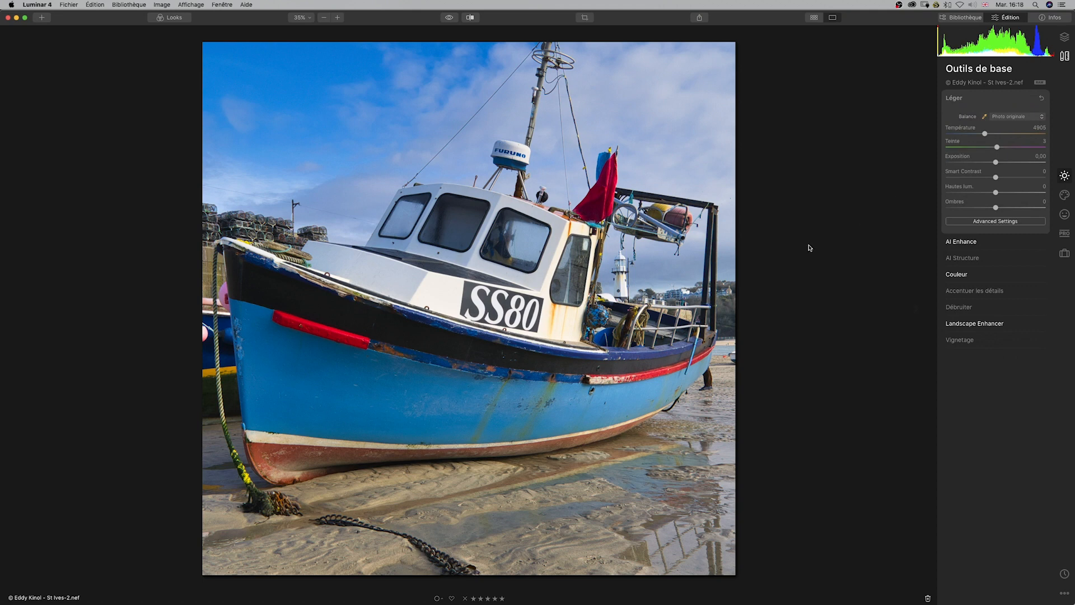
pyautogui.click(1013, 117)
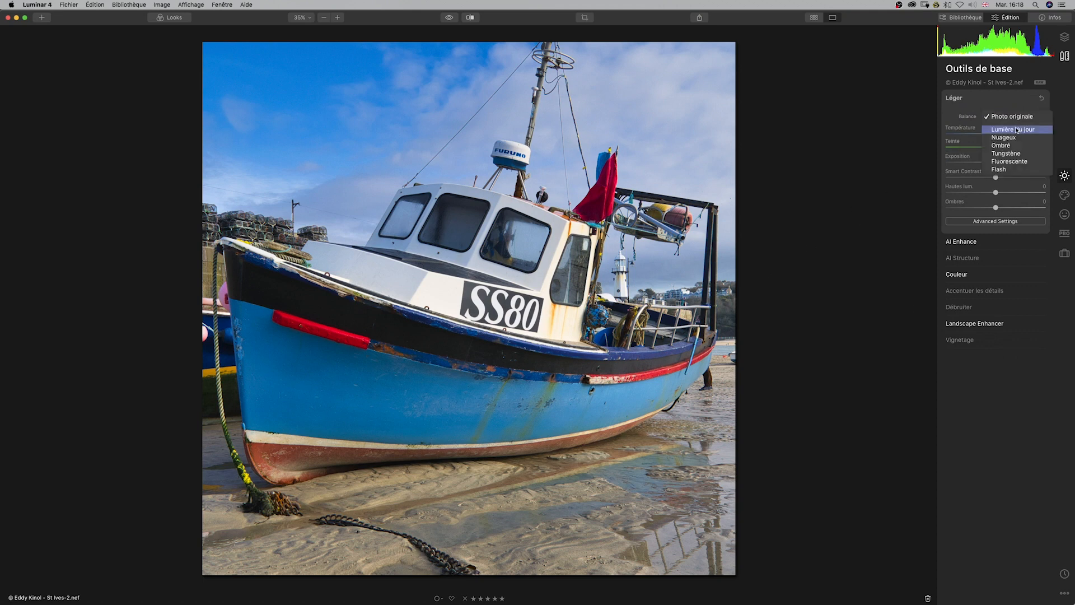
pyautogui.click(1018, 131)
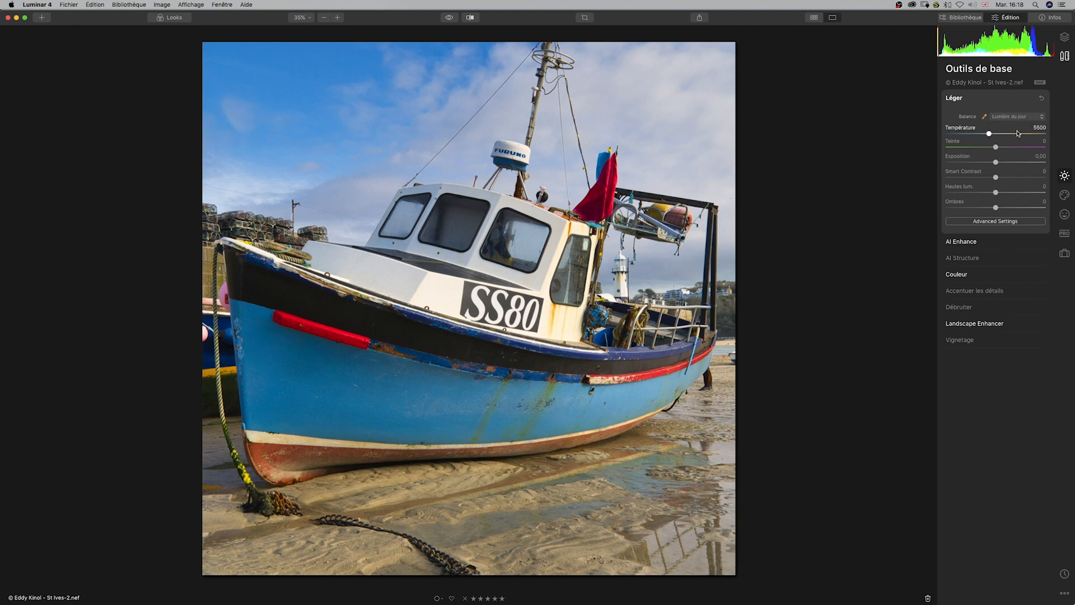
pyautogui.click(984, 117)
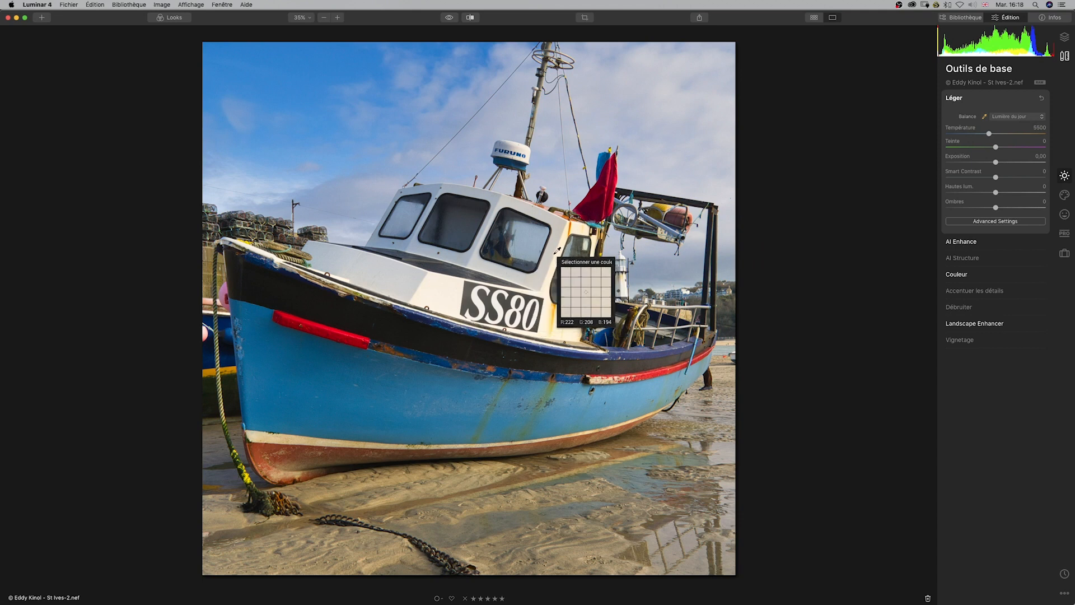
pyautogui.click(495, 302)
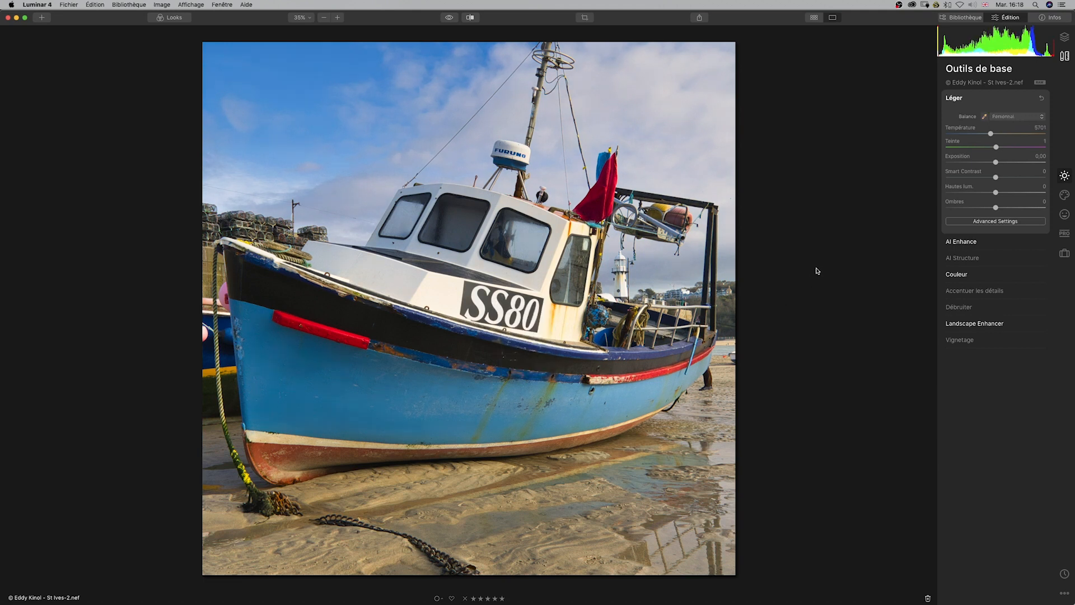
# Reduce Heure dorée to 26 in Landscape Enhancer and compare the result with the original photo
pyautogui.click(980, 325)
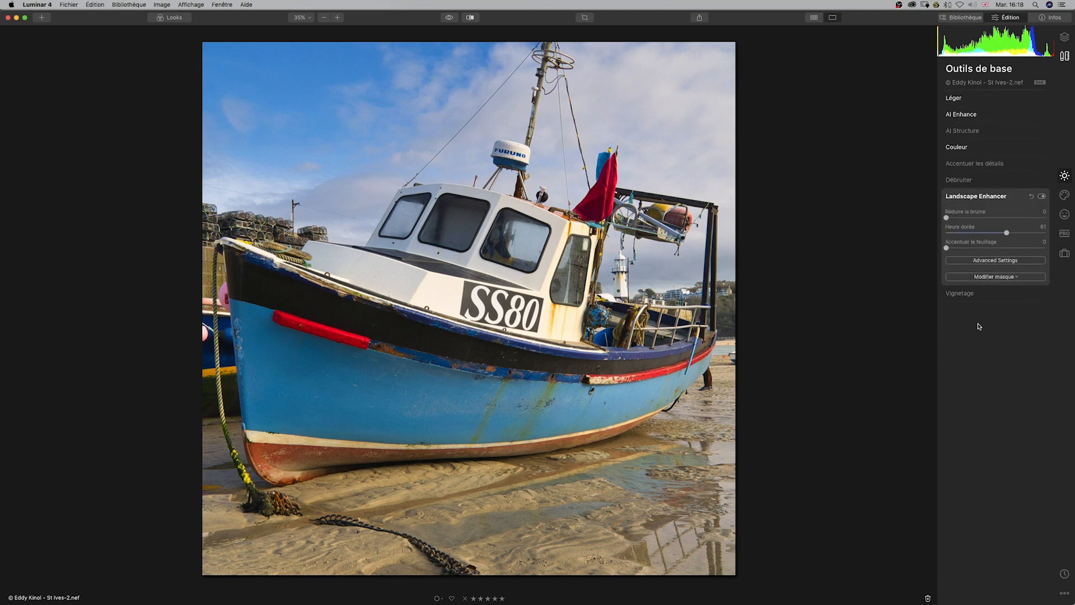
pyautogui.moveTo(1007, 233); pyautogui.dragTo(973, 236)
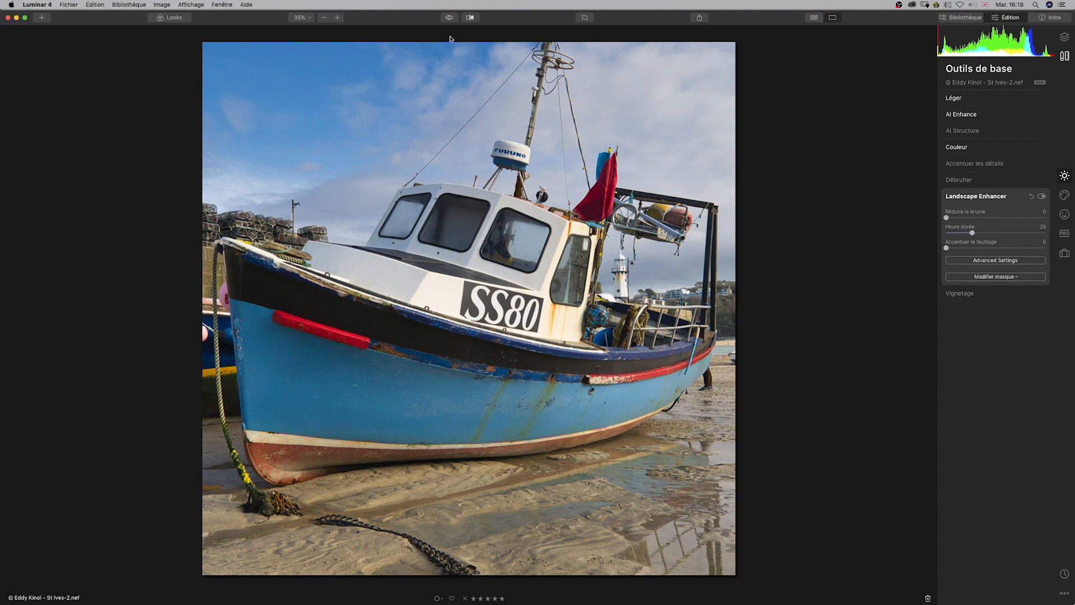
pyautogui.click(450, 18)
pyautogui.click(448, 19)
pyautogui.click(449, 18)
# Set AI Structure to Quantité 93 and Renforcer 26 for the whole photo
pyautogui.click(967, 132)
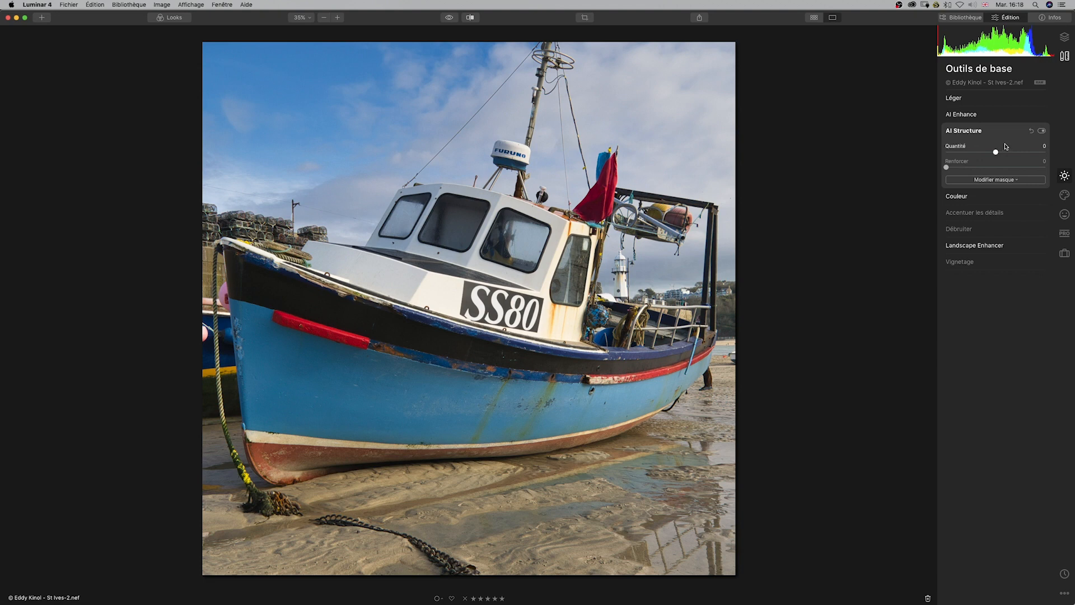
pyautogui.moveTo(997, 152); pyautogui.dragTo(1043, 155)
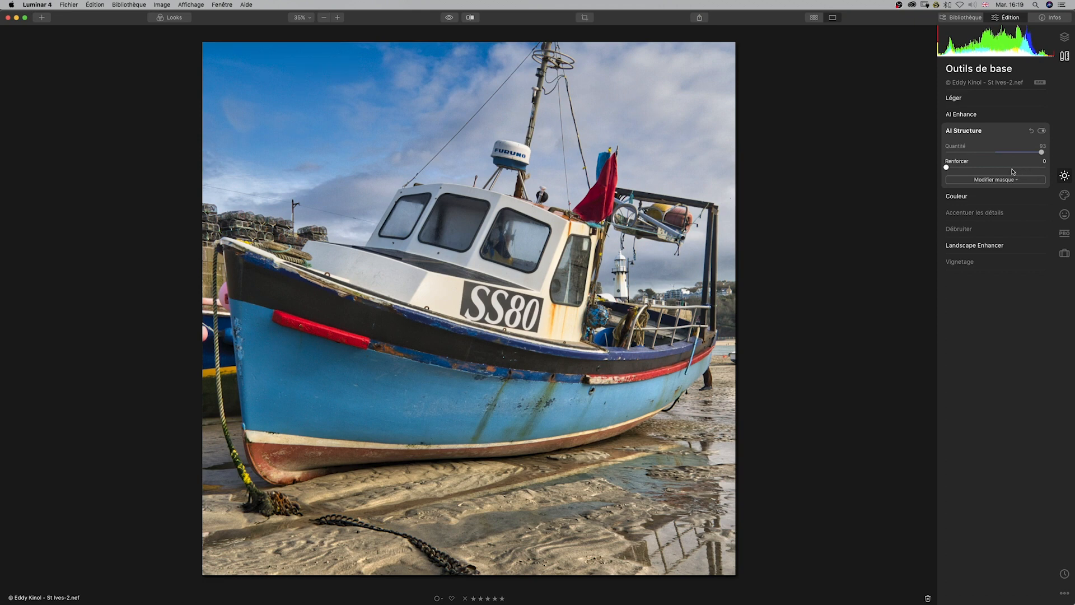
pyautogui.moveTo(947, 168); pyautogui.dragTo(973, 169)
# Compare the photo with the AI Structure effect off and on
pyautogui.click(1043, 132)
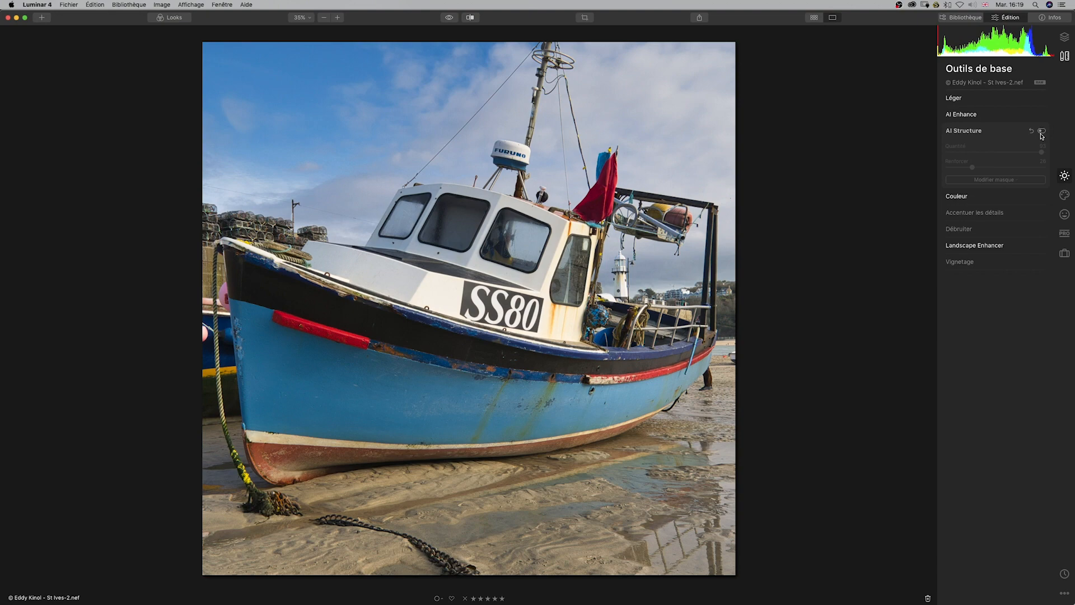
pyautogui.click(1042, 135)
pyautogui.click(1044, 131)
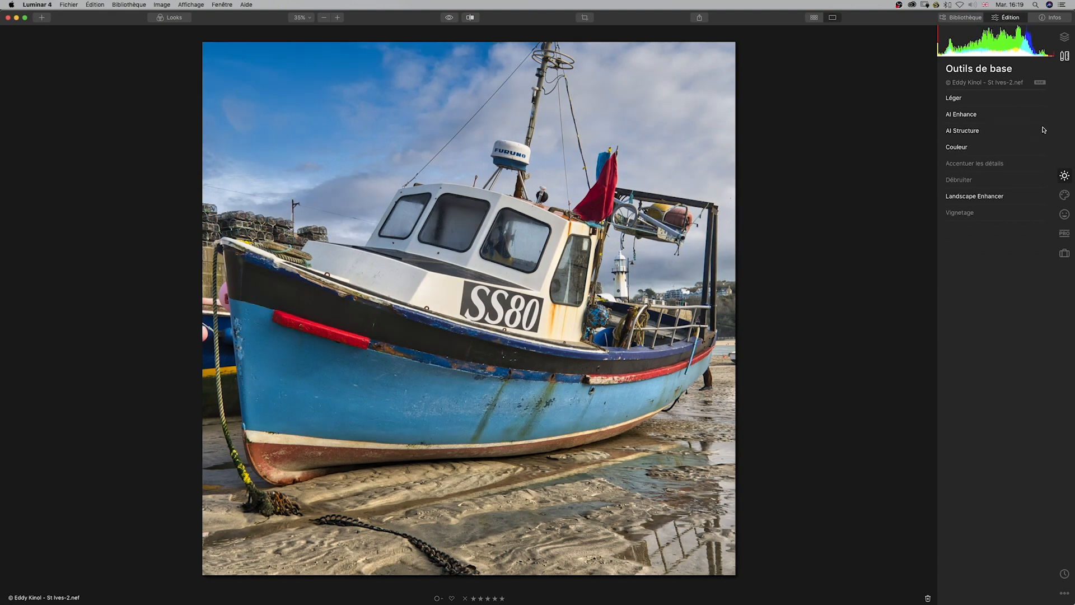
pyautogui.click(1034, 133)
pyautogui.click(1042, 132)
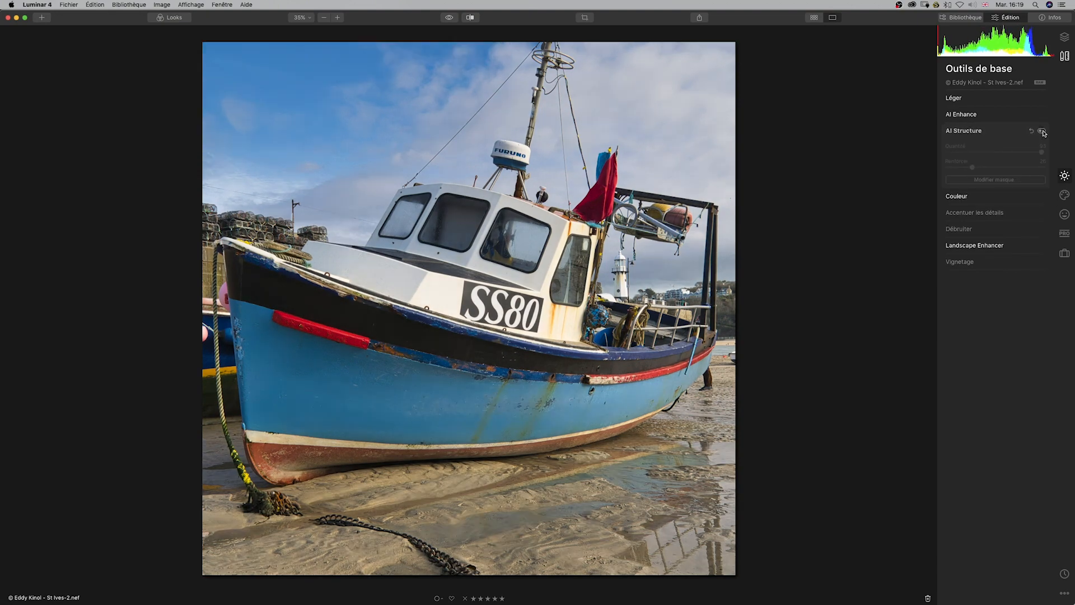
pyautogui.click(1042, 131)
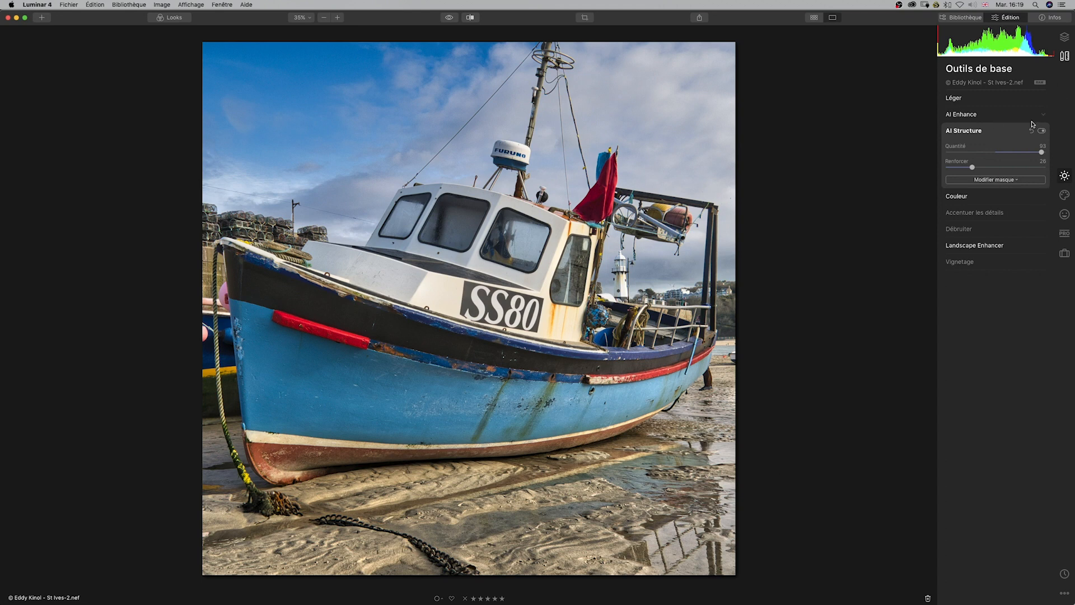
# Erase the AI Structure effect from the wet sand with a brush mask, and check the mask's coverage
pyautogui.click(994, 181)
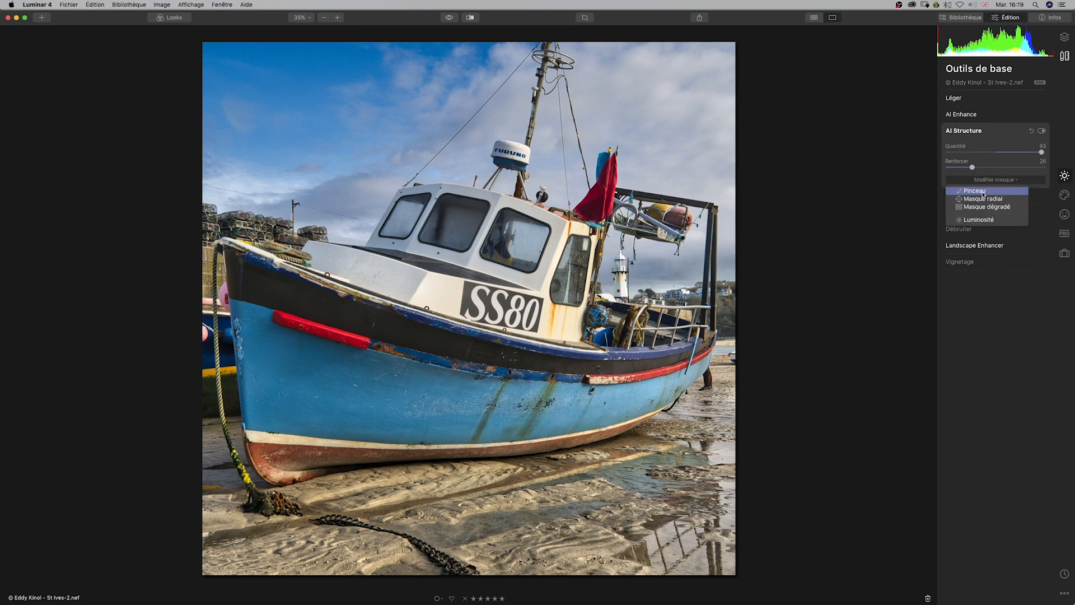
pyautogui.click(989, 190)
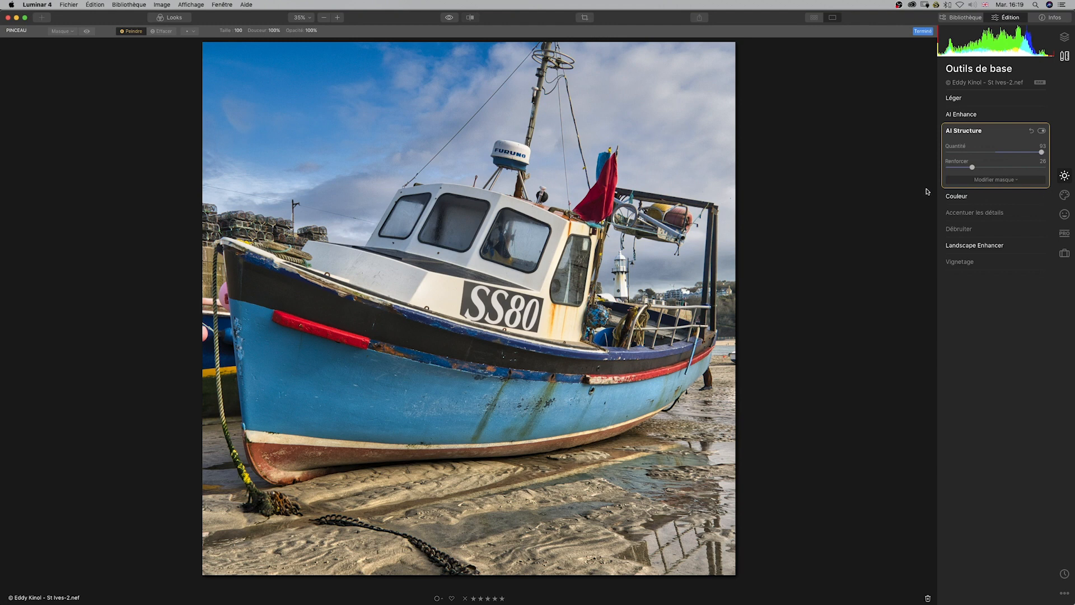
pyautogui.click(162, 31)
pyautogui.moveTo(635, 497)
pyautogui.mouseDown()
pyautogui.moveTo(648, 537)
pyautogui.moveTo(699, 533)
pyautogui.moveTo(726, 565)
pyautogui.moveTo(723, 543)
pyautogui.moveTo(646, 516)
pyautogui.moveTo(668, 517)
pyautogui.moveTo(659, 536)
pyautogui.moveTo(552, 541)
pyautogui.moveTo(521, 518)
pyautogui.moveTo(542, 502)
pyautogui.moveTo(465, 502)
pyautogui.mouseUp()
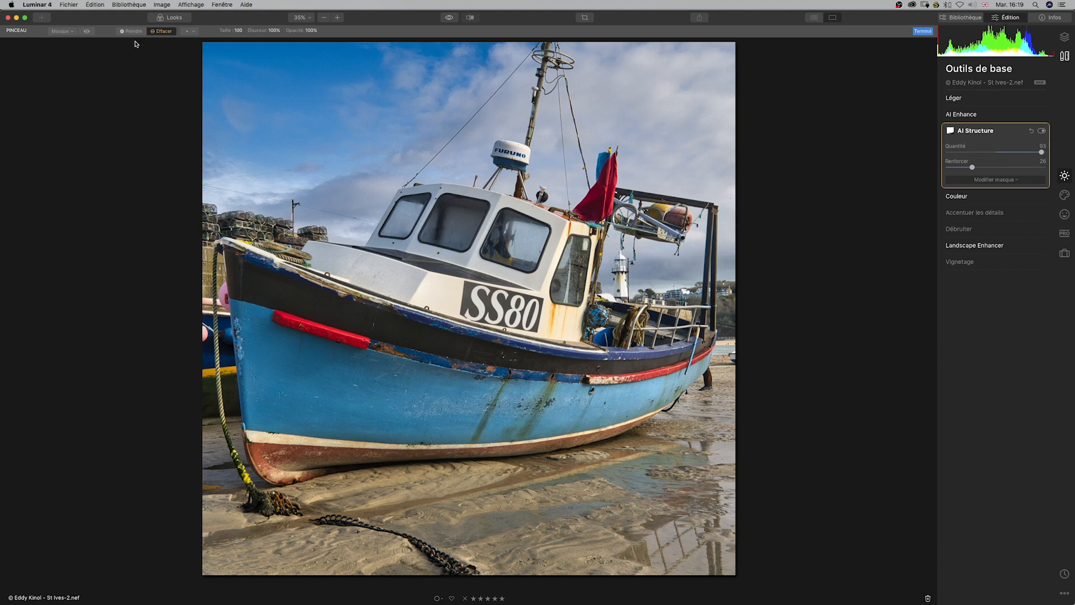
pyautogui.click(87, 32)
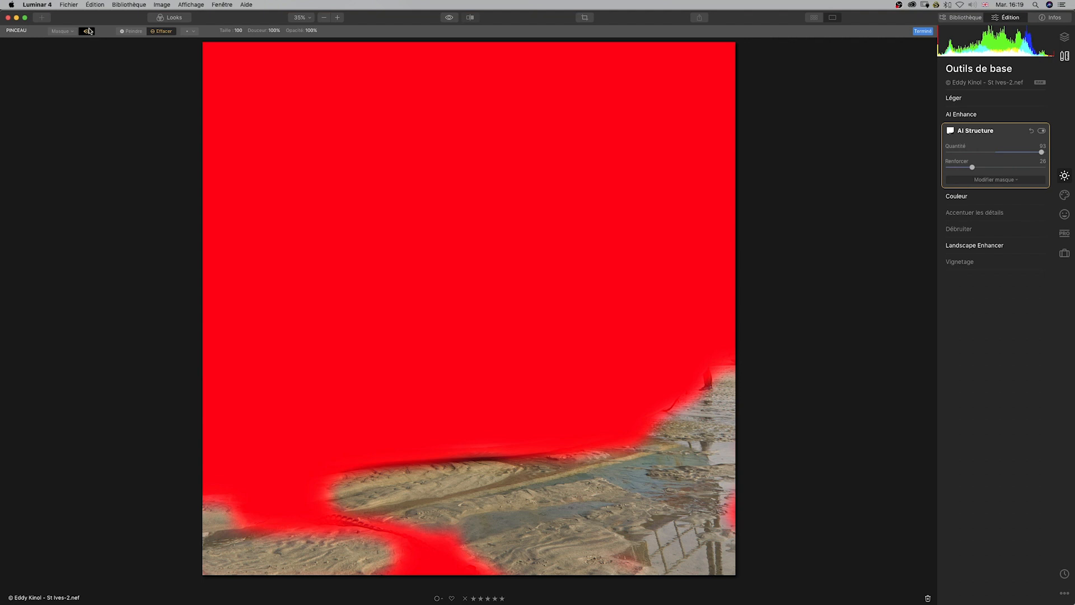
pyautogui.click(86, 32)
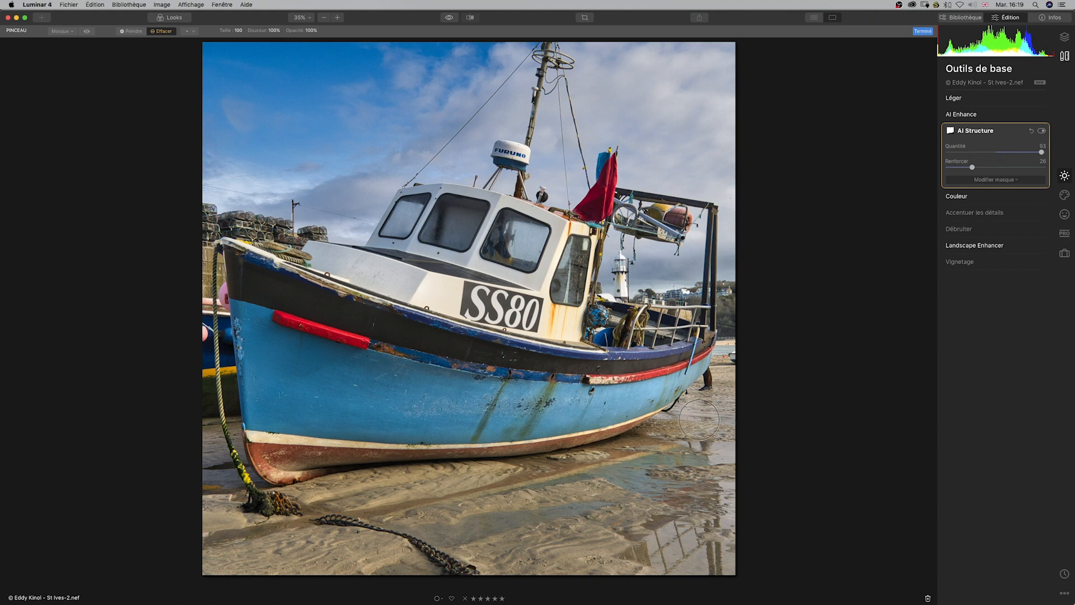
# Compare the photo with the masked AI Structure off and on, and against the unedited original
pyautogui.click(1043, 131)
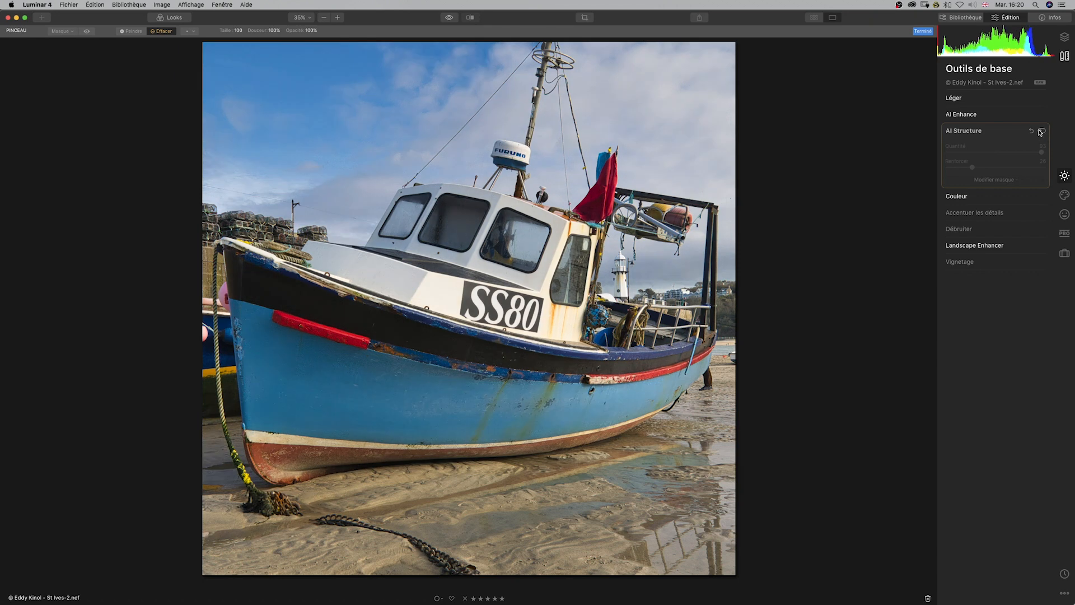
pyautogui.click(1042, 131)
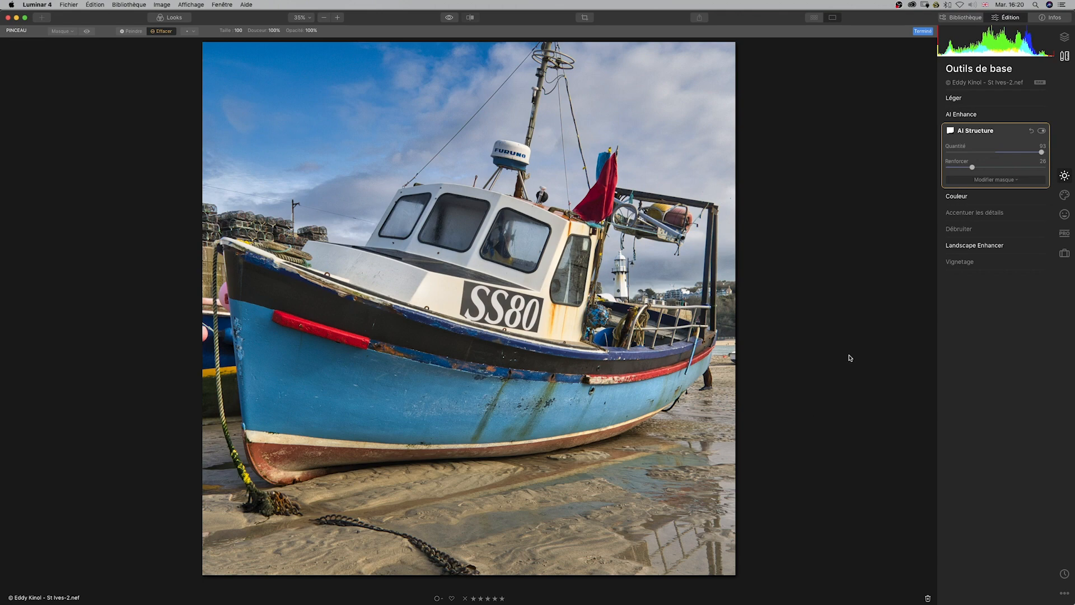
pyautogui.click(450, 18)
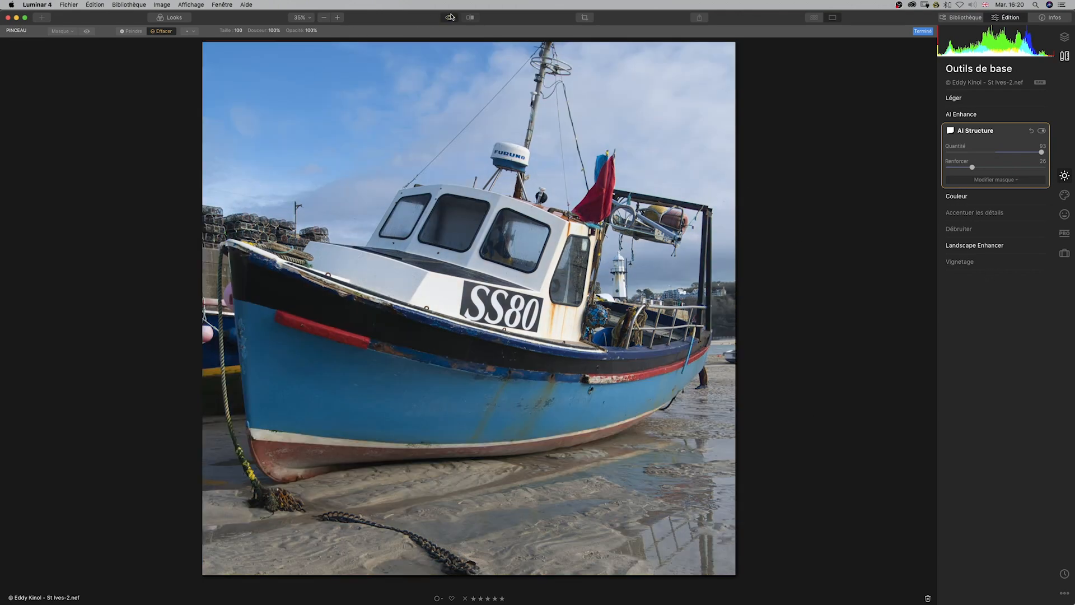
pyautogui.click(451, 17)
pyautogui.click(448, 18)
pyautogui.click(448, 17)
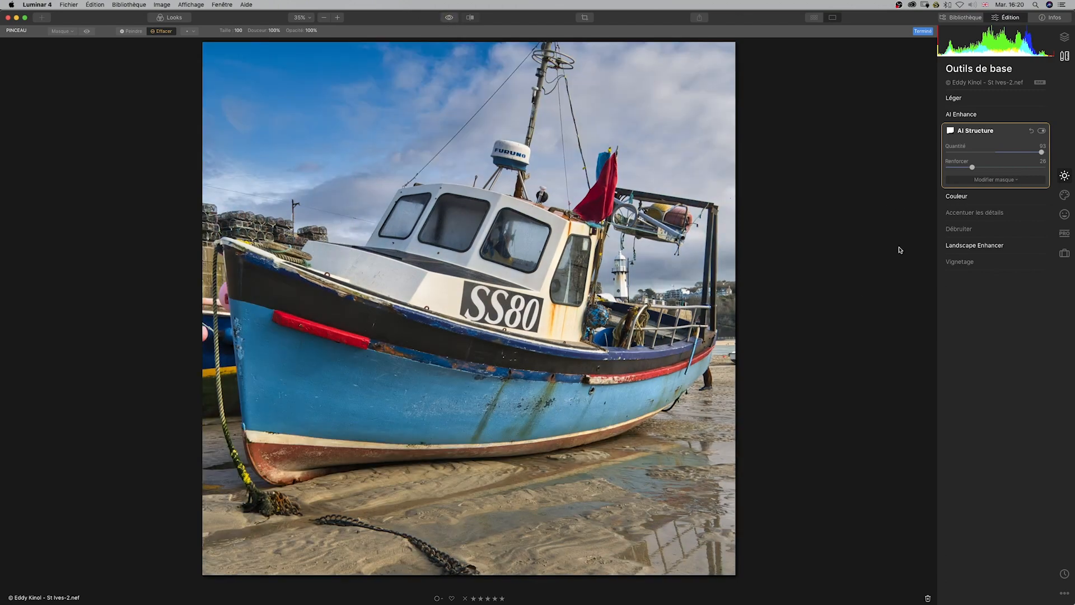
pyautogui.click(447, 20)
pyautogui.click(444, 18)
pyautogui.click(447, 19)
pyautogui.click(451, 16)
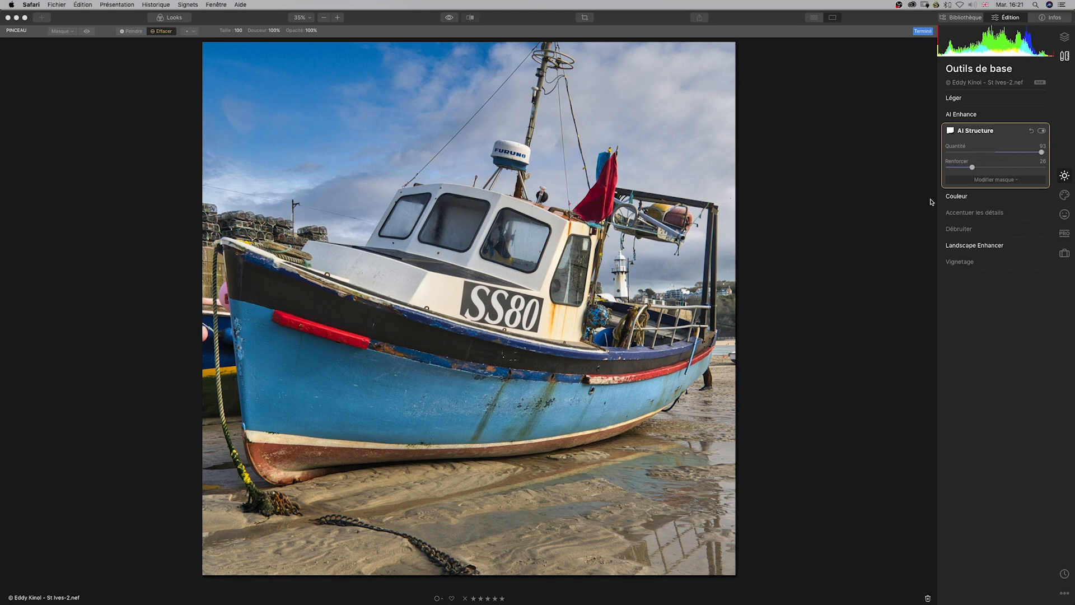
# Reduce the overall Saturation to -17 in the Couleur settings
pyautogui.click(960, 200)
pyautogui.click(958, 196)
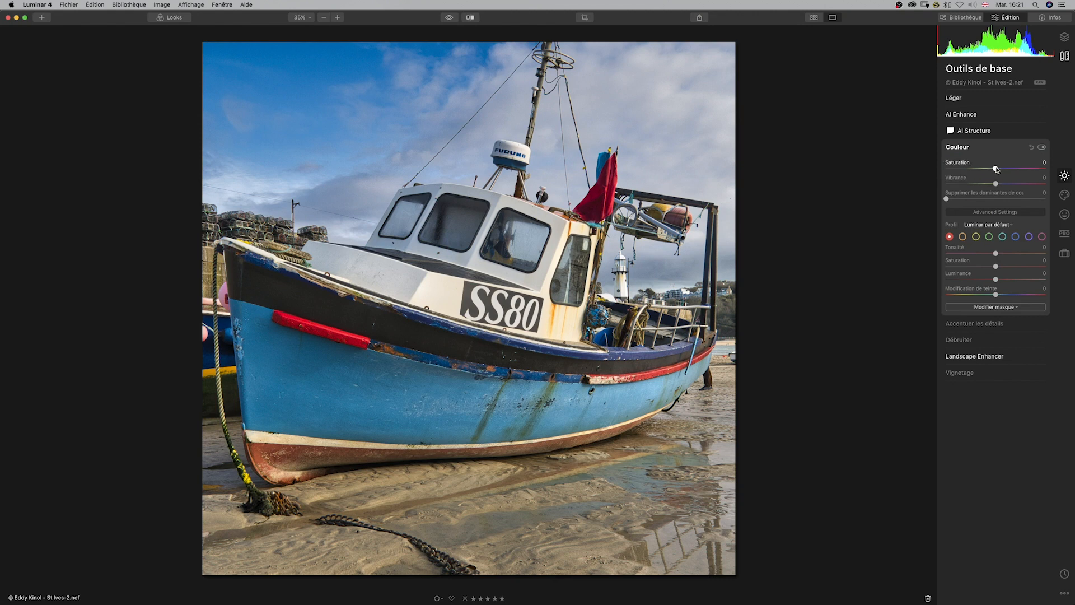
pyautogui.moveTo(995, 169); pyautogui.dragTo(987, 170)
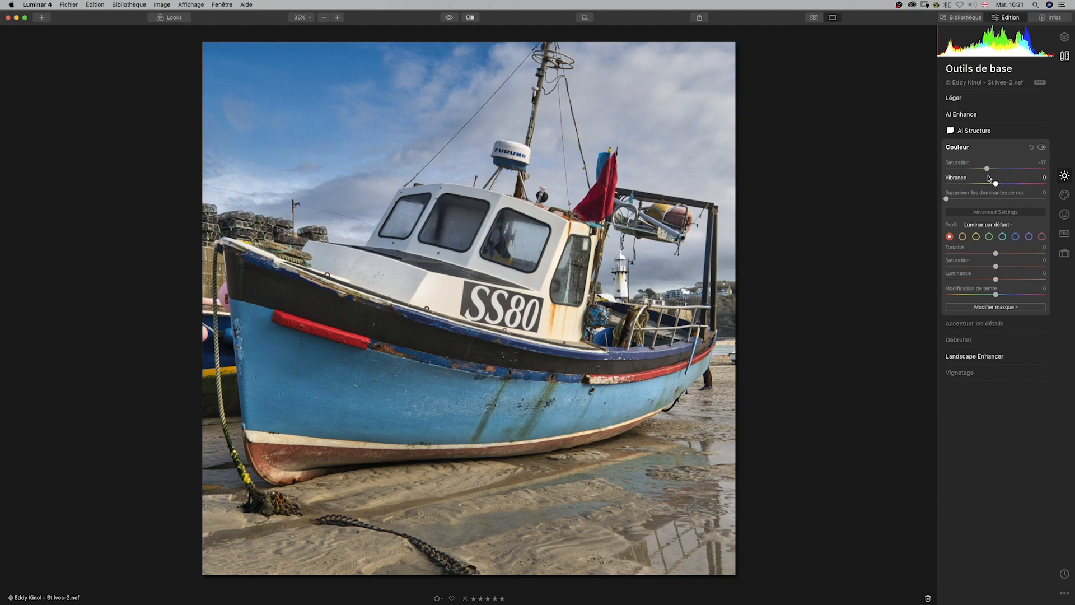
# Compare the desaturated edit repeatedly with the unedited original photo
pyautogui.click(449, 18)
pyautogui.click(449, 19)
pyautogui.click(448, 18)
pyautogui.click(450, 19)
pyautogui.click(448, 19)
pyautogui.click(449, 18)
pyautogui.click(450, 17)
pyautogui.click(449, 17)
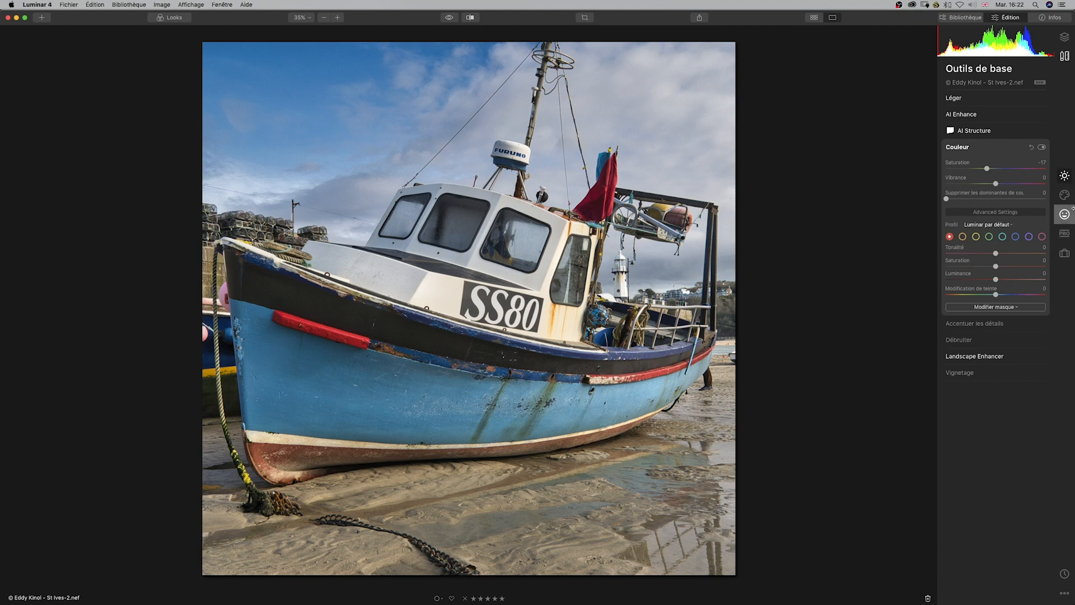
# Add a new adjustment layer above the boat photo
pyautogui.click(1066, 37)
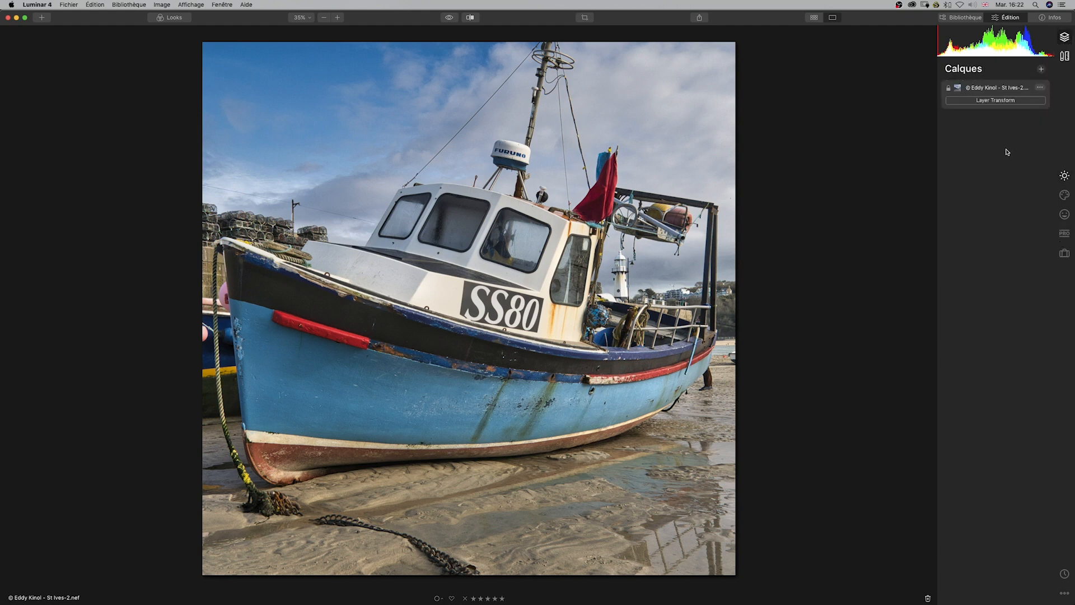
pyautogui.click(1041, 69)
pyautogui.click(1022, 82)
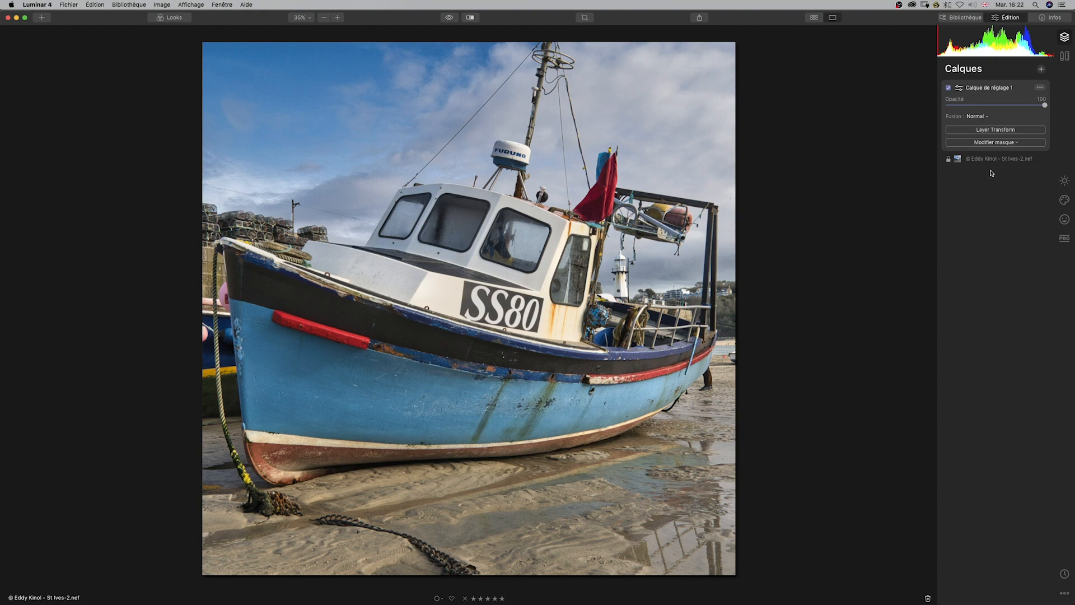
# Apply the Mystical effect to the adjustment layer with Quantité 63 and Ombres 42, and show its advanced settings
pyautogui.click(1065, 200)
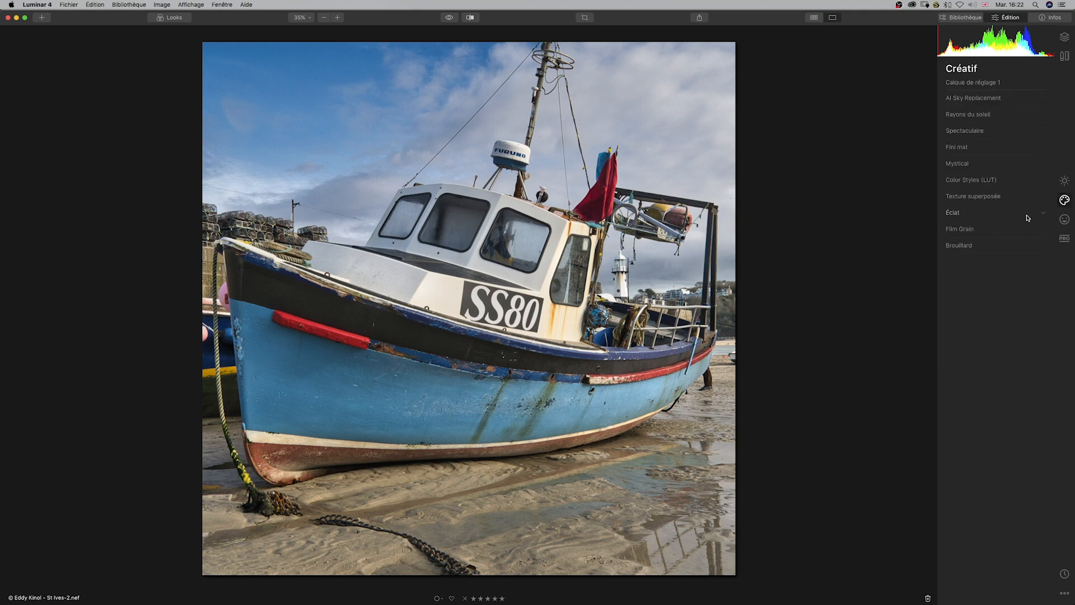
pyautogui.click(974, 168)
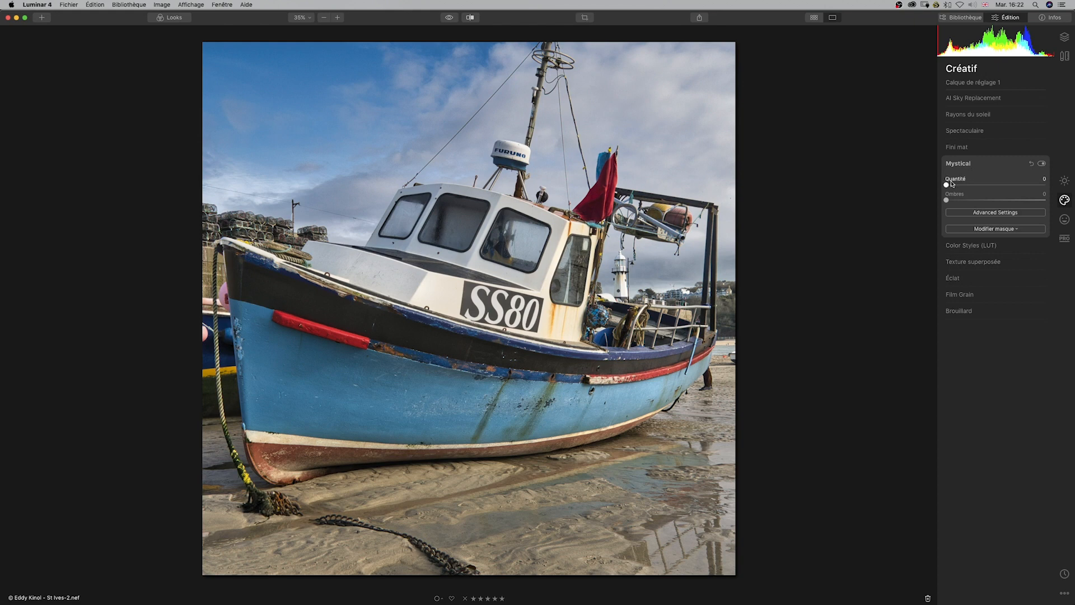
pyautogui.moveTo(948, 186); pyautogui.dragTo(1009, 187)
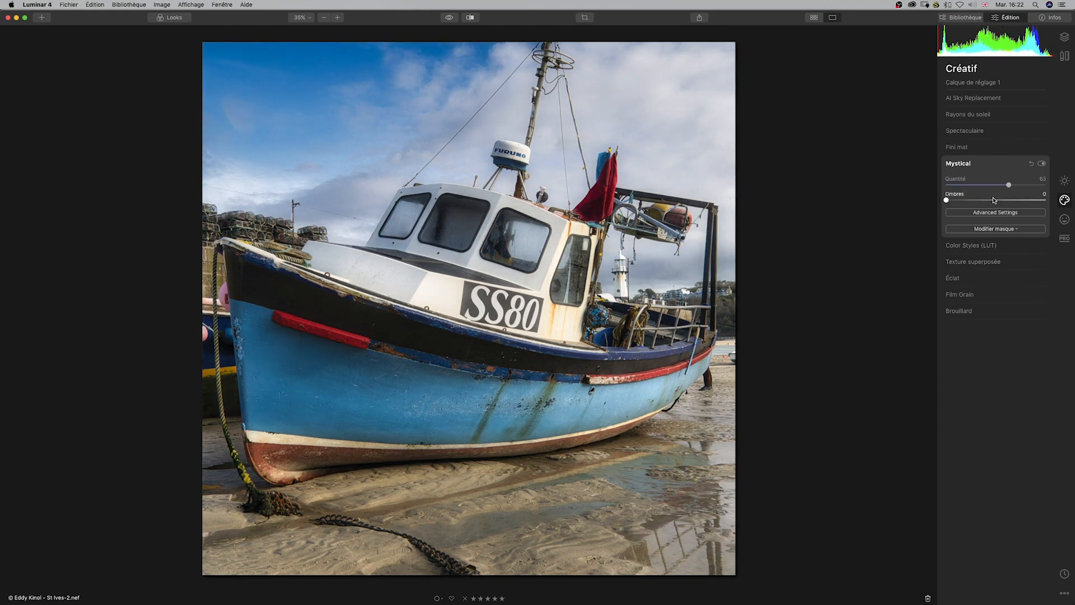
pyautogui.click(961, 212)
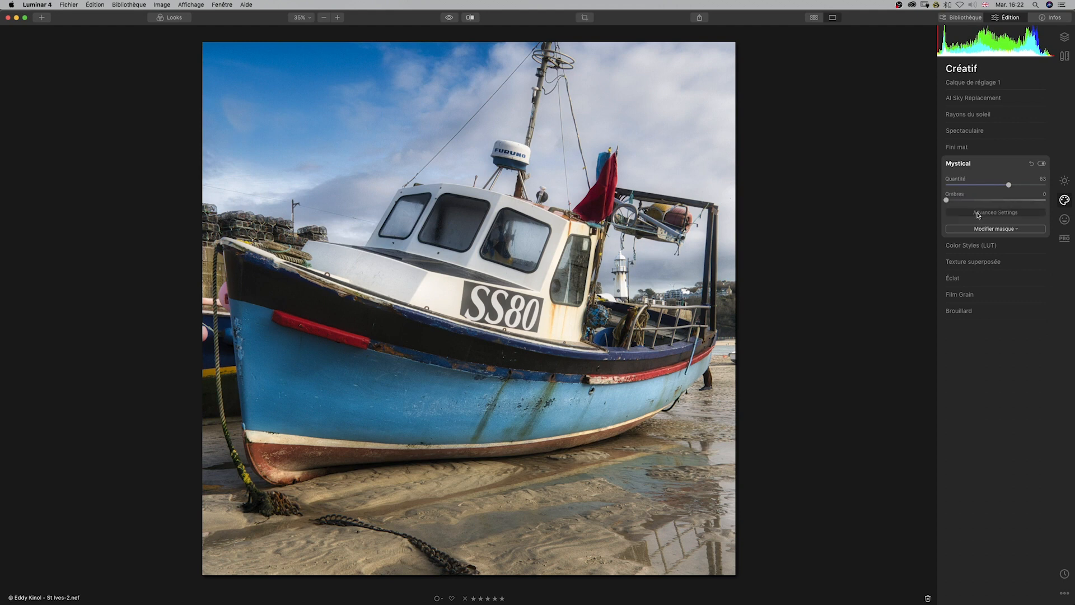
pyautogui.moveTo(947, 200); pyautogui.dragTo(988, 200)
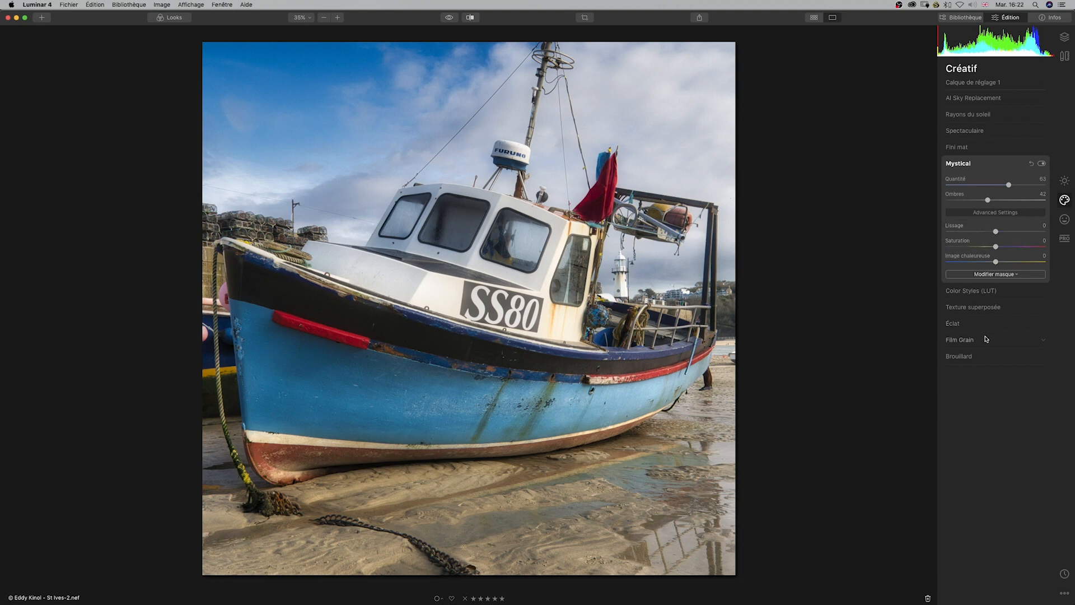
# Apply a Type 1 Effet Orton to the adjustment layer with Quantité 25, Adoucissement 48 and Contraste 28
pyautogui.click(1065, 220)
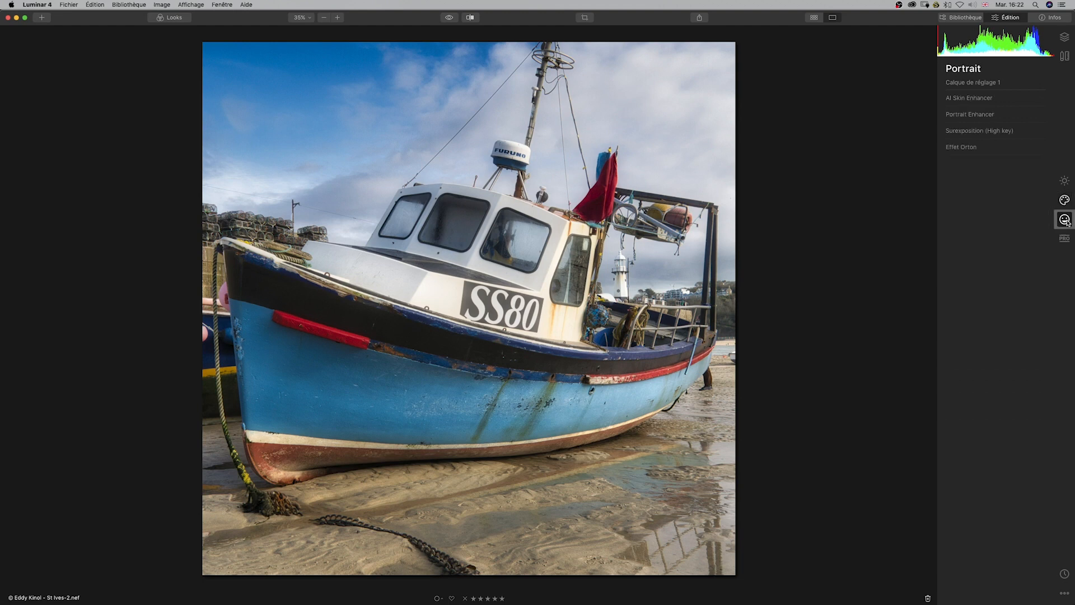
pyautogui.click(962, 148)
pyautogui.moveTo(946, 179); pyautogui.dragTo(1009, 236)
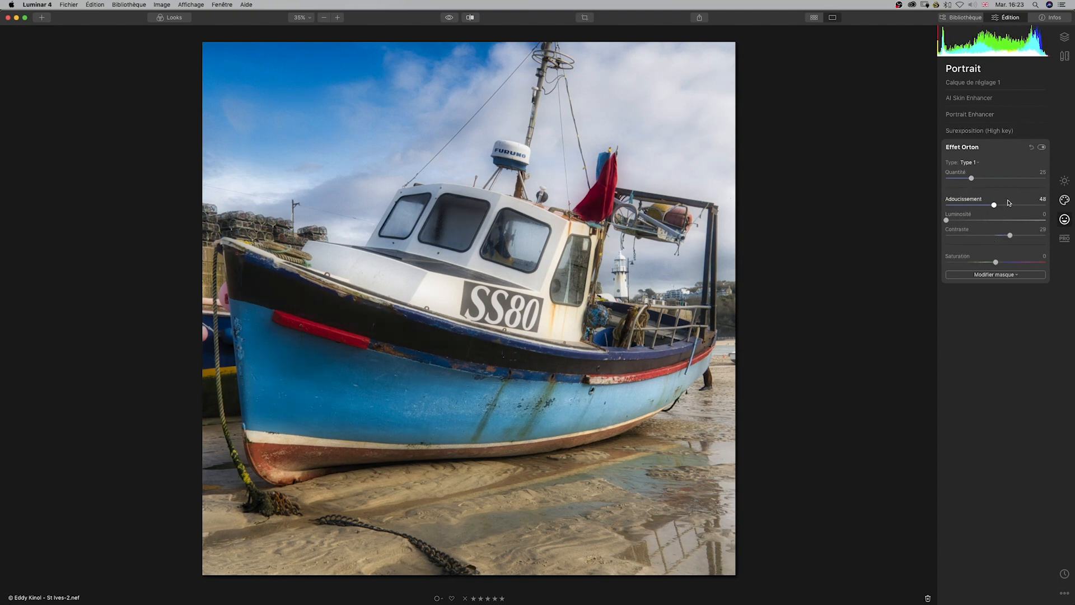
# Try the Obscurcir blend mode on the adjustment layer, undo it, and set the blend mode to Multiplicateur
pyautogui.click(1065, 37)
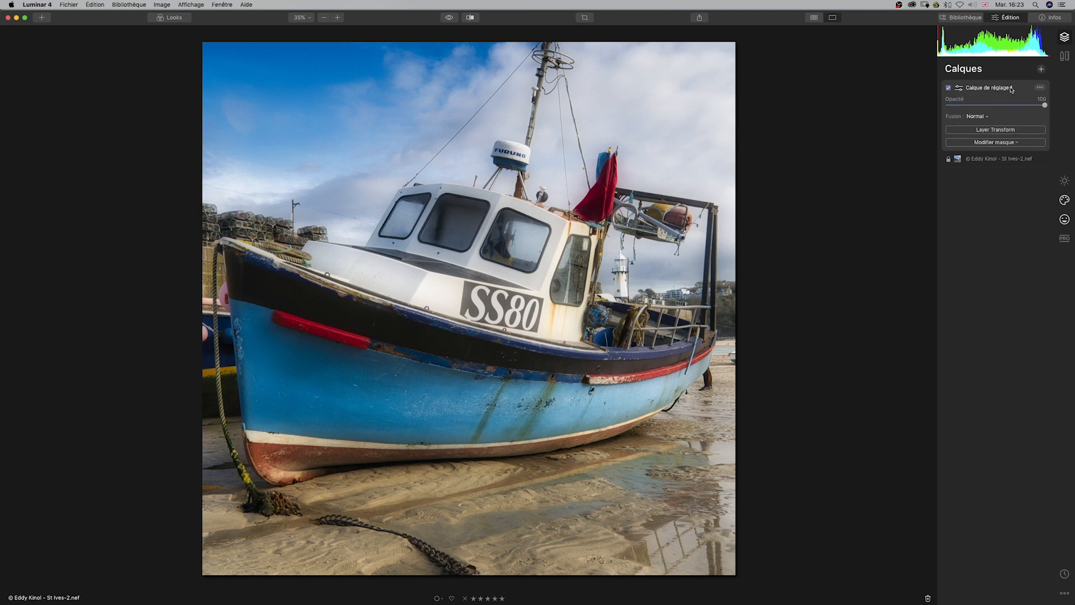
pyautogui.click(986, 117)
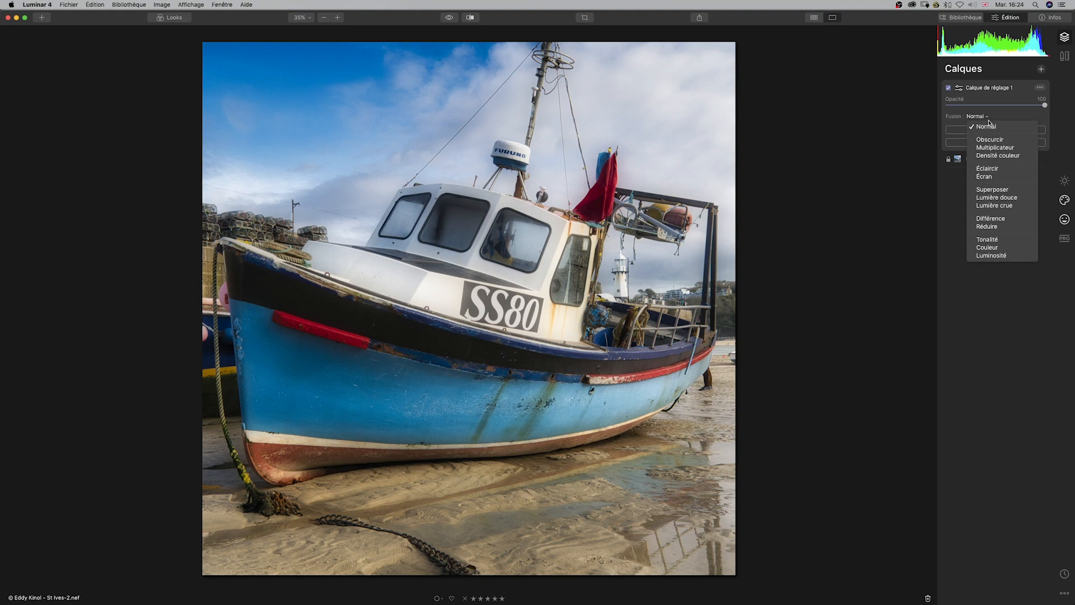
pyautogui.click(989, 140)
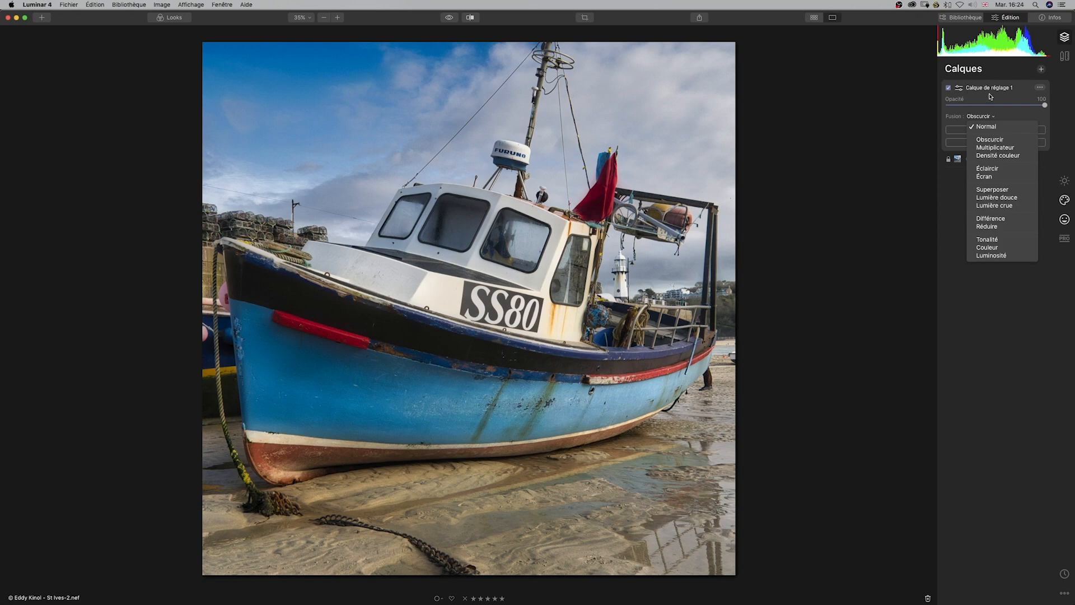
pyautogui.press('super+z')
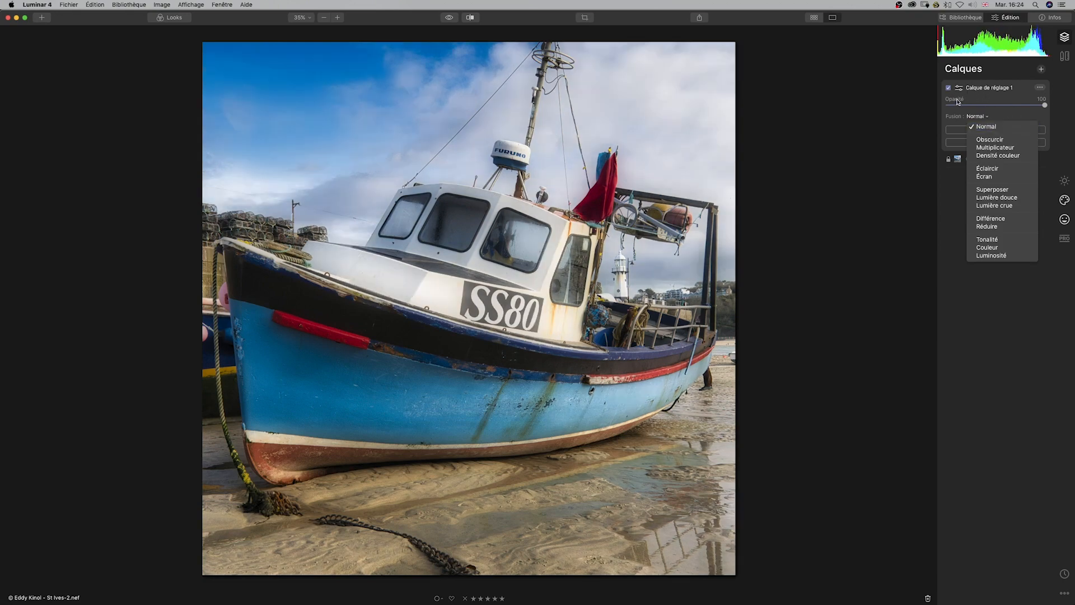
pyautogui.click(1007, 148)
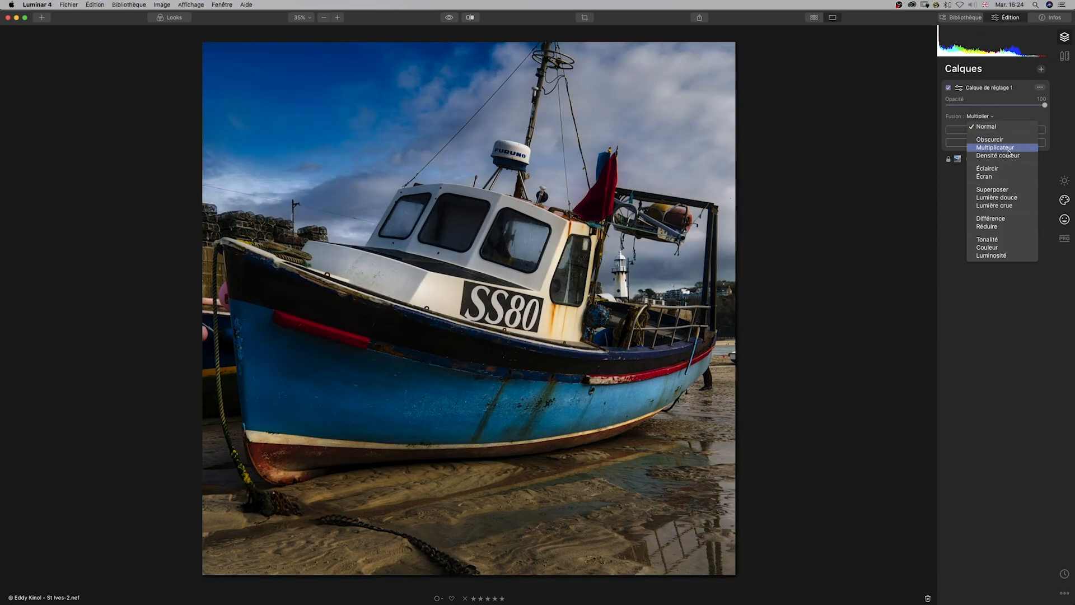
pyautogui.click(1007, 150)
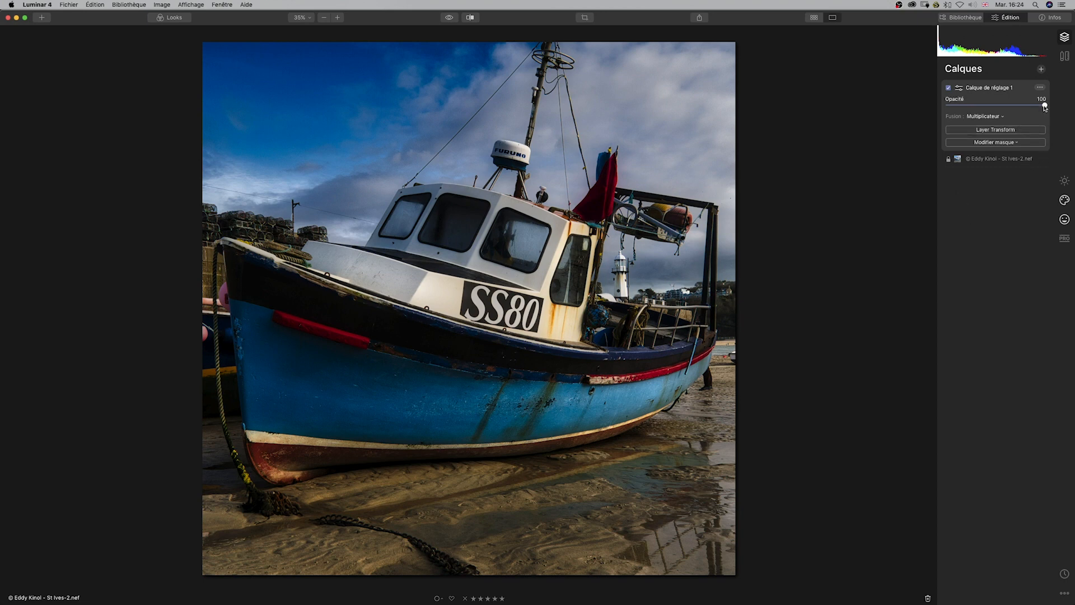
# Lower the adjustment layer's opacity to 0 and raise it gradually to 24
pyautogui.moveTo(1045, 104); pyautogui.dragTo(945, 106)
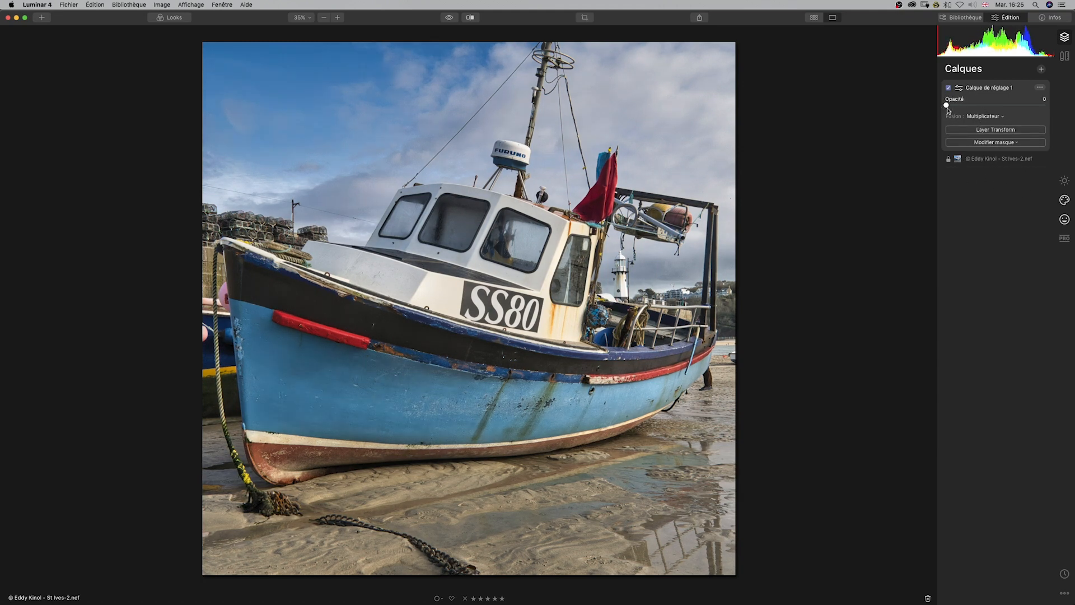
pyautogui.moveTo(946, 106)
pyautogui.mouseDown()
pyautogui.moveTo(1010, 106)
pyautogui.moveTo(928, 106)
pyautogui.moveTo(958, 107)
pyautogui.mouseUp()
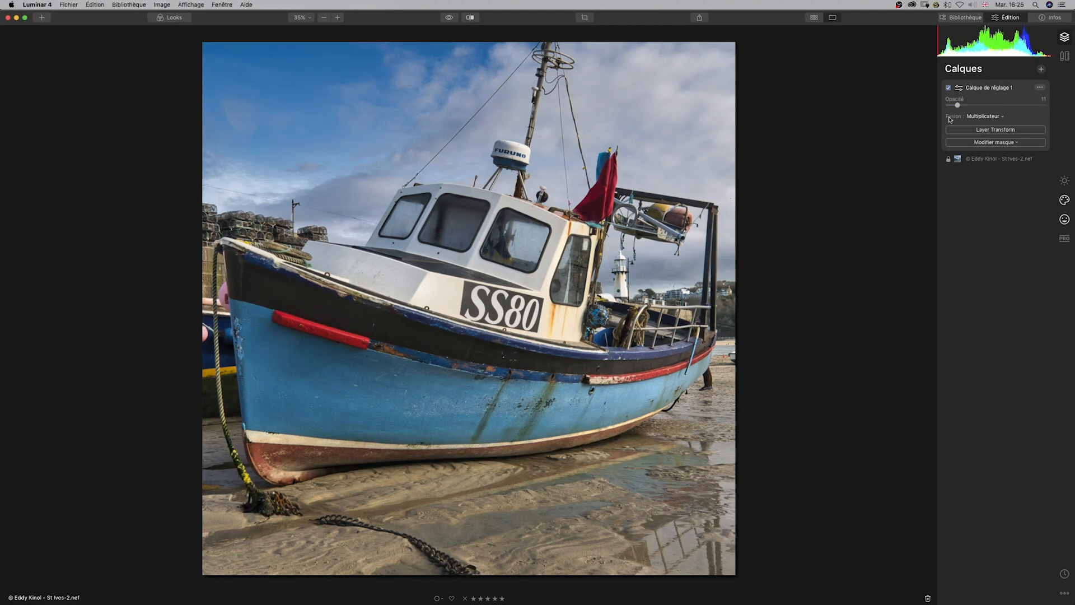
pyautogui.moveTo(959, 106); pyautogui.dragTo(971, 105)
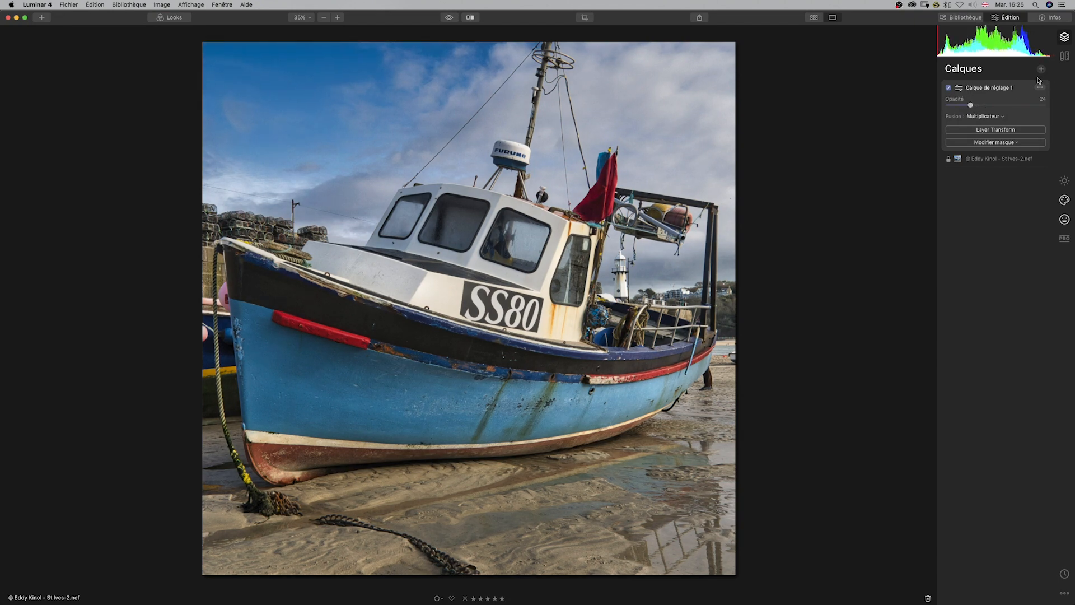
# Toggle the adjustment layer off and on to compare the photo with and without its effects
pyautogui.click(949, 88)
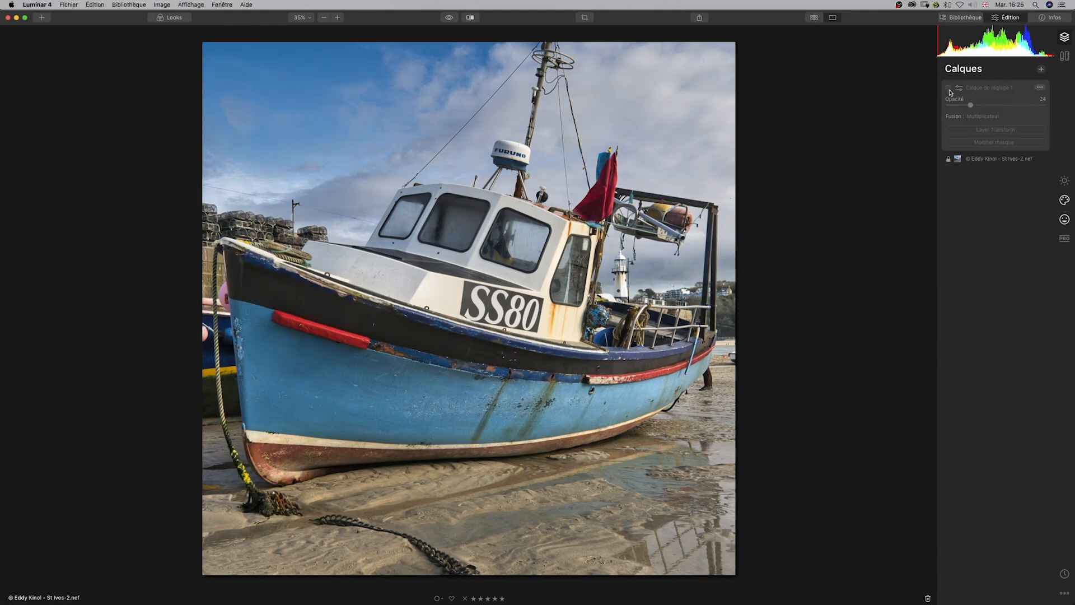
pyautogui.click(949, 88)
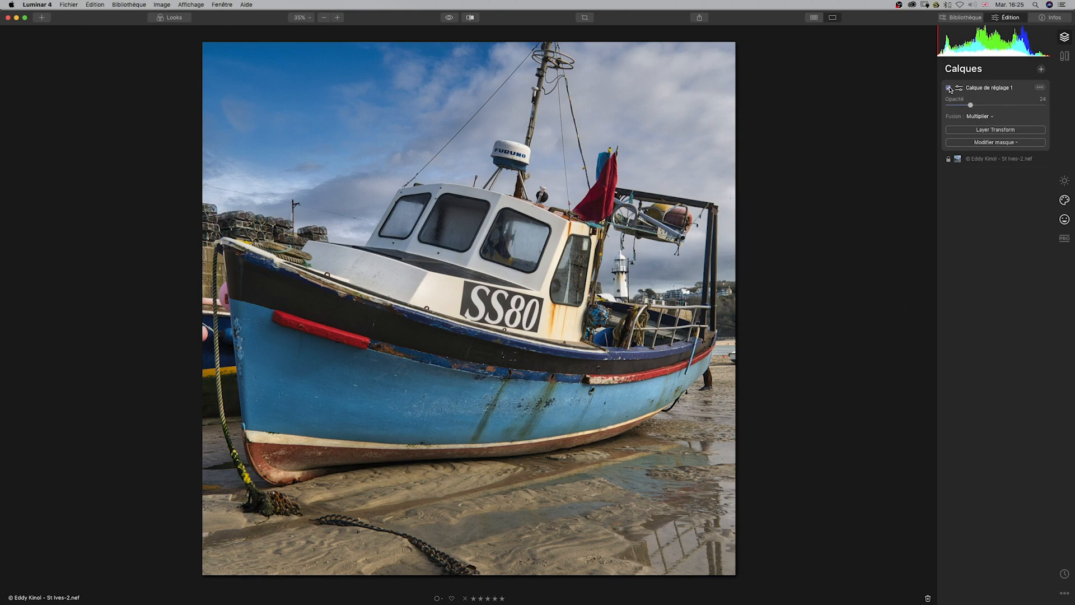
pyautogui.click(949, 88)
pyautogui.click(949, 88)
pyautogui.click(949, 88)
pyautogui.click(948, 88)
# Try several opacity levels up to 100 on the adjustment layer and settle on 48
pyautogui.moveTo(978, 106); pyautogui.dragTo(970, 109)
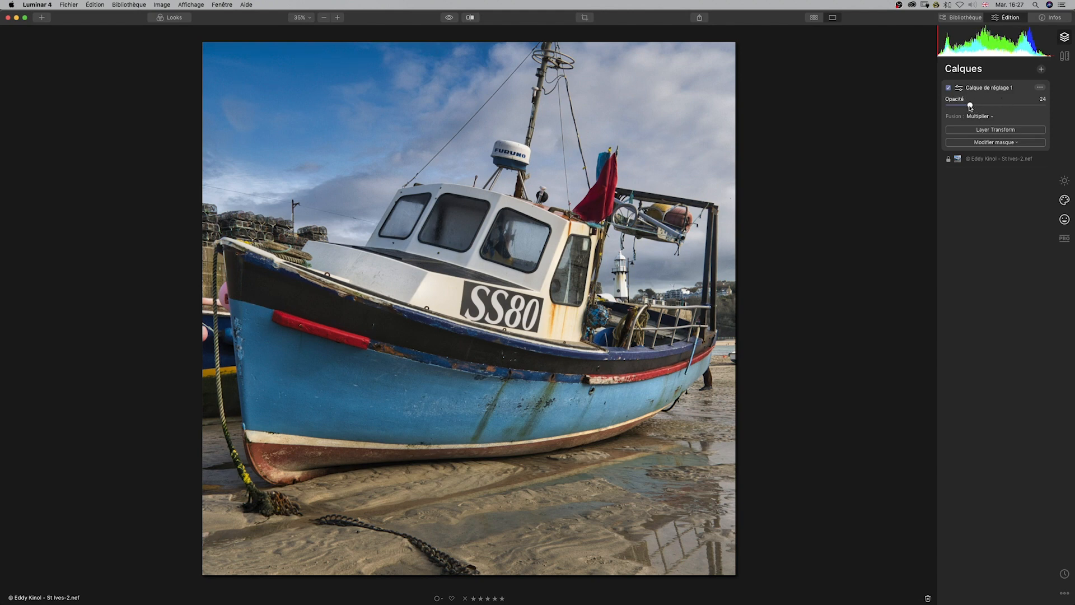
pyautogui.moveTo(971, 106); pyautogui.dragTo(998, 107)
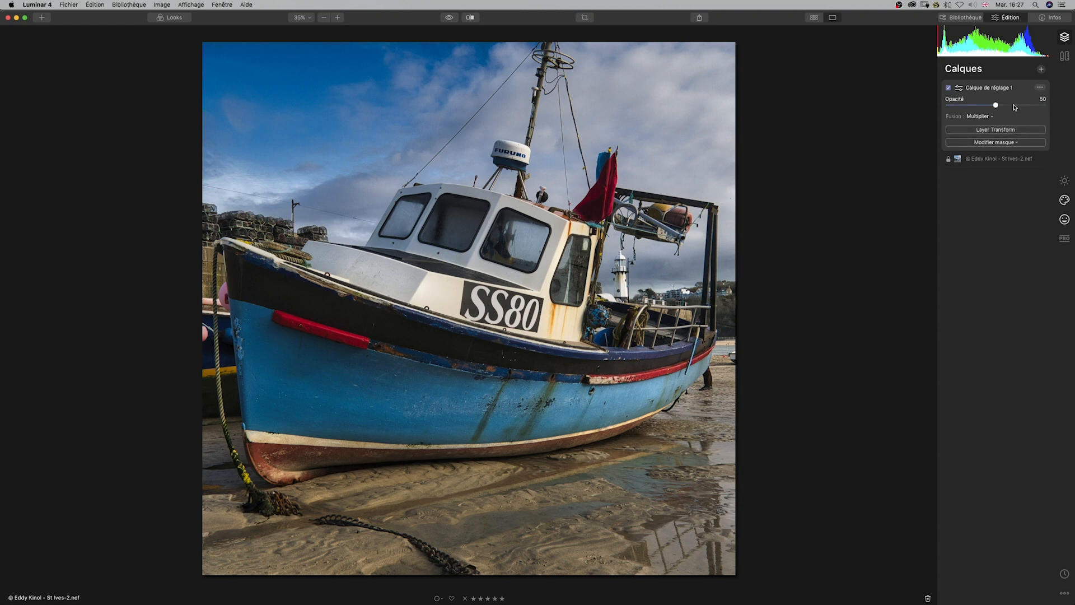
pyautogui.moveTo(996, 105); pyautogui.dragTo(1052, 103)
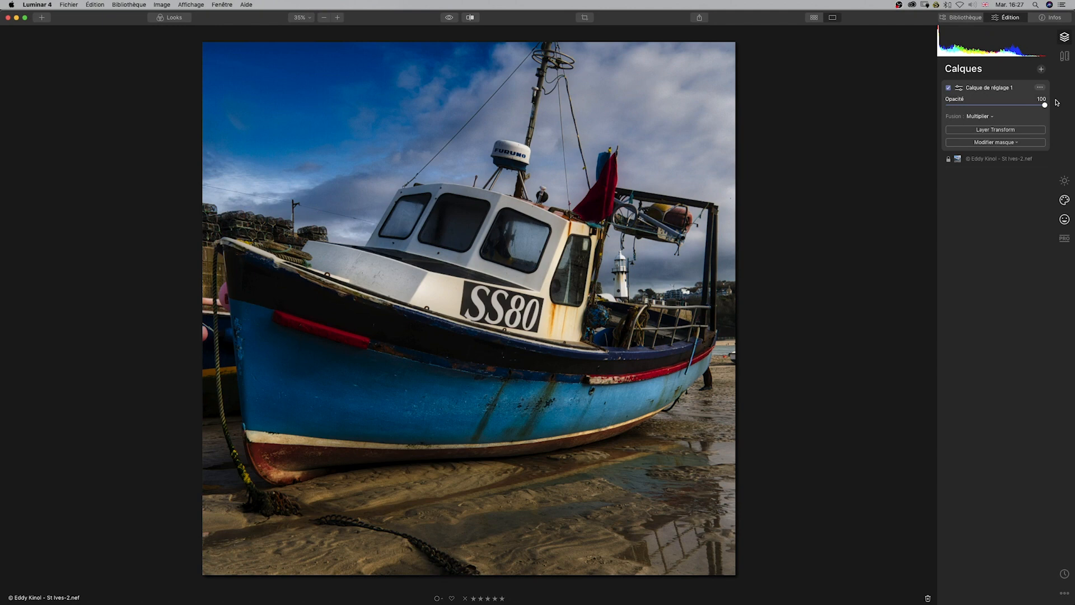
pyautogui.moveTo(1045, 105); pyautogui.dragTo(994, 106)
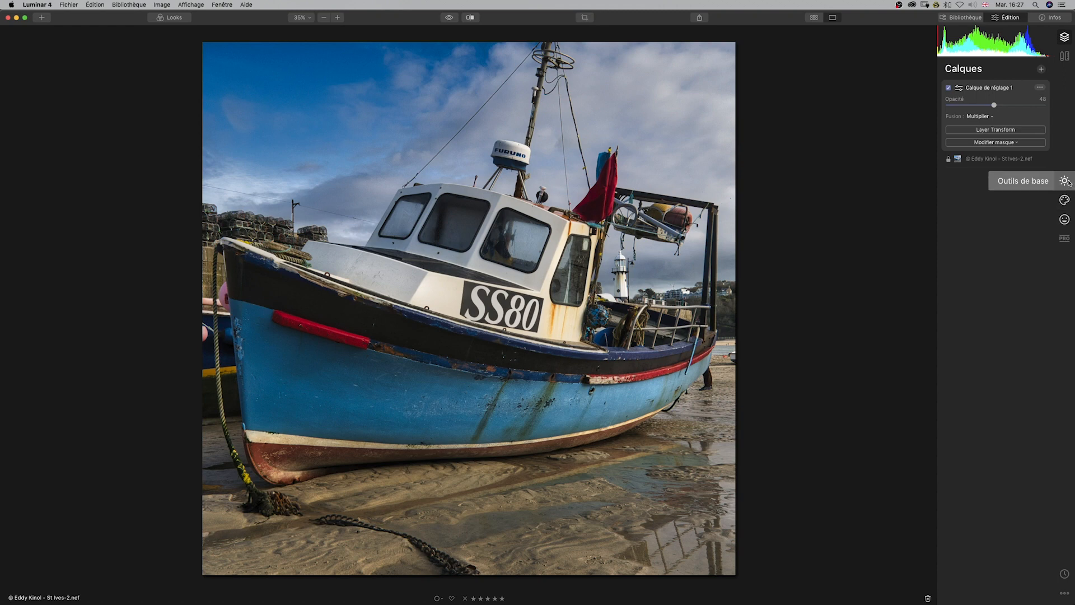
# Reduce the saturation of the blue tones to -61 in the adjustment layer's Couleur settings
pyautogui.click(1065, 180)
pyautogui.click(1015, 224)
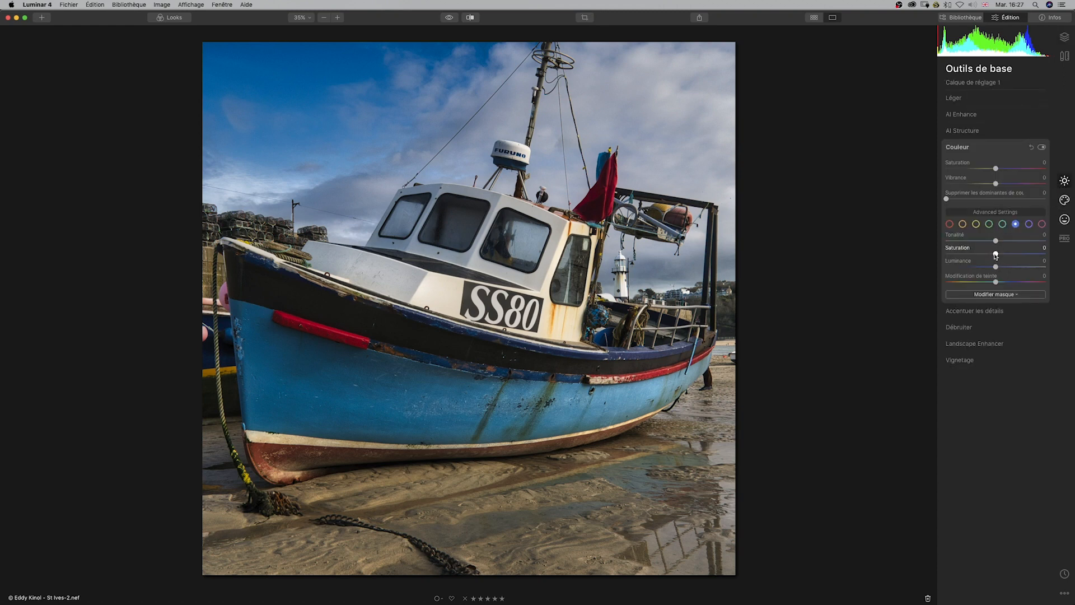
pyautogui.moveTo(997, 254); pyautogui.dragTo(965, 255)
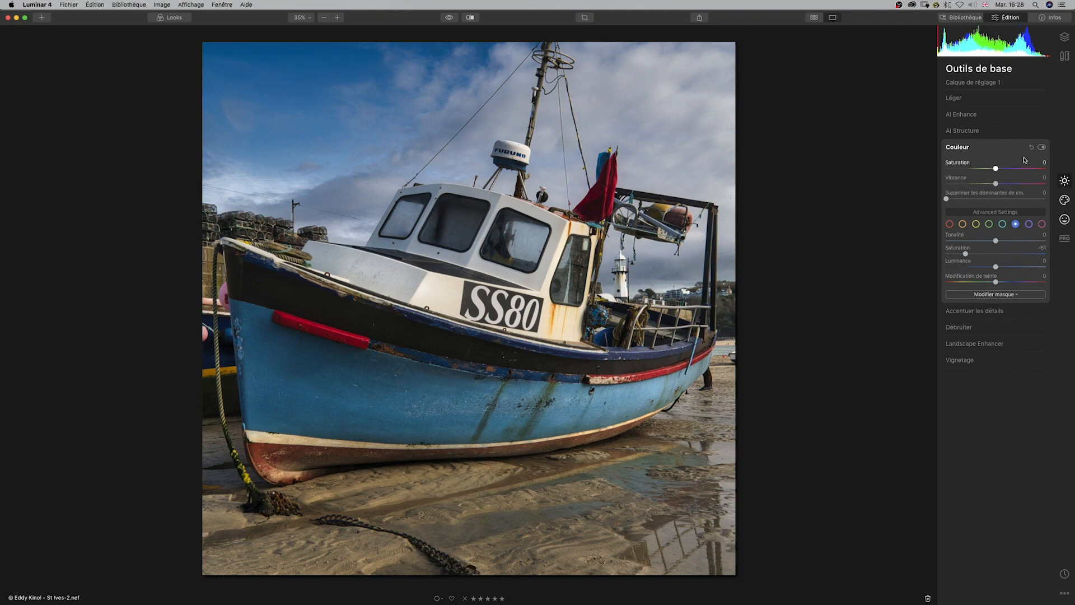
# Switch the adjustment layer off and on repeatedly to check the effect of the reduced blue saturation
pyautogui.click(1064, 38)
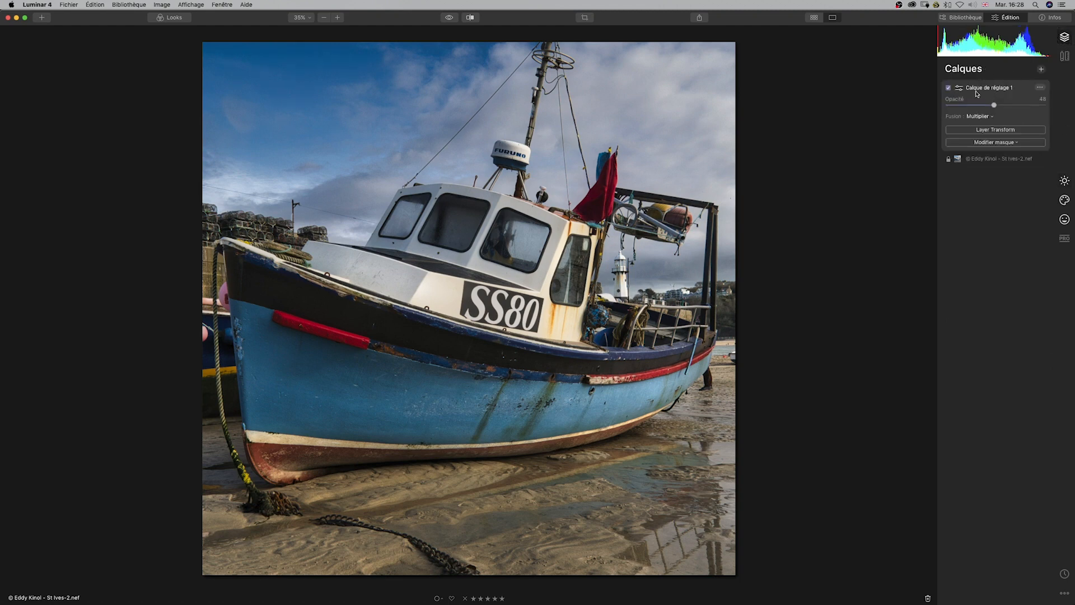
pyautogui.click(948, 88)
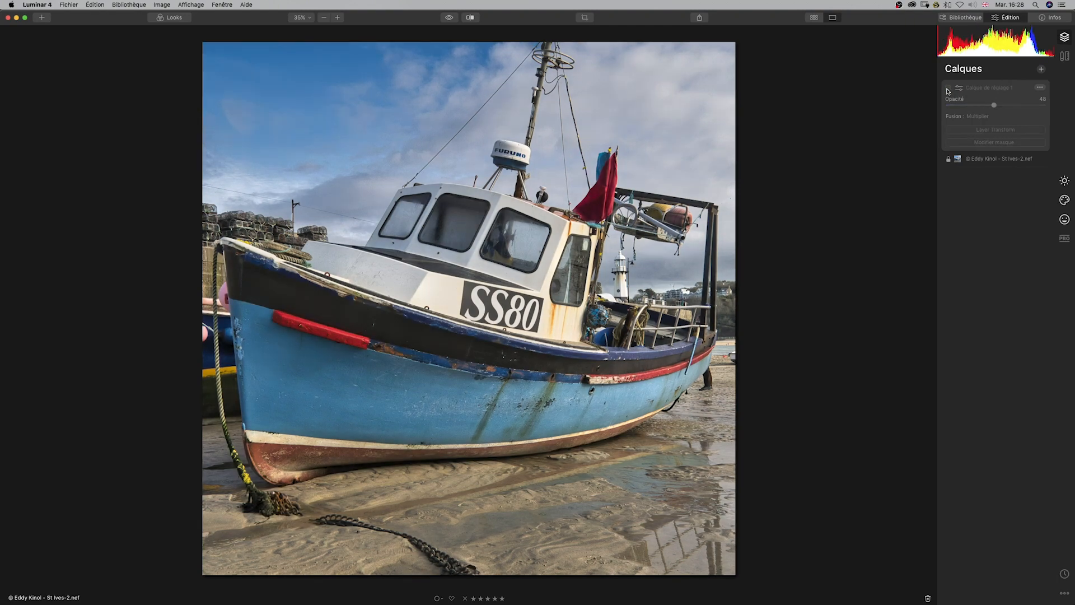
pyautogui.click(948, 88)
pyautogui.click(948, 89)
pyautogui.click(949, 89)
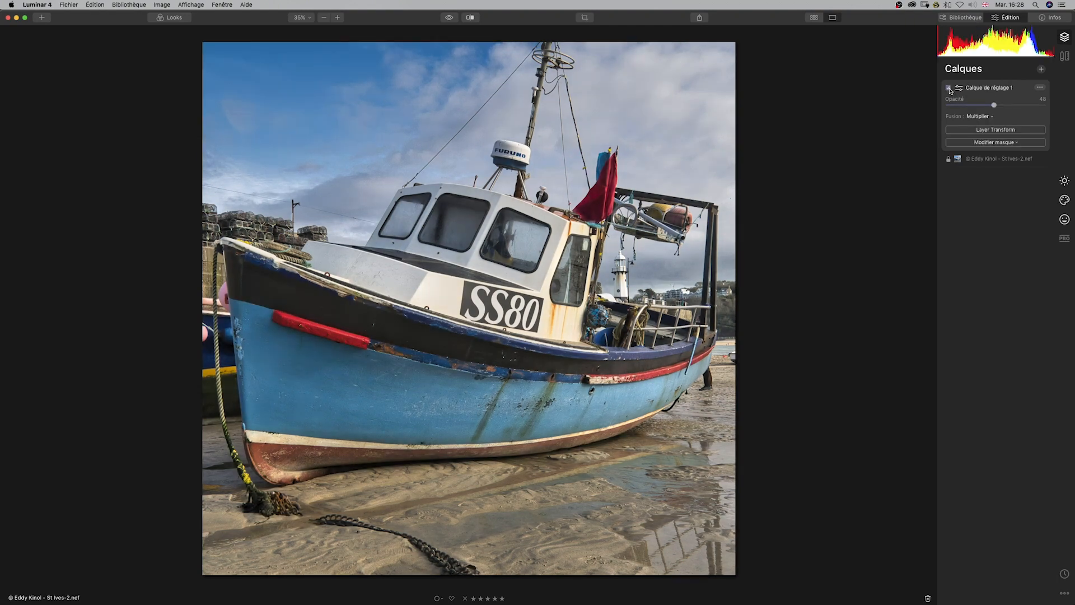
pyautogui.click(950, 89)
pyautogui.click(948, 88)
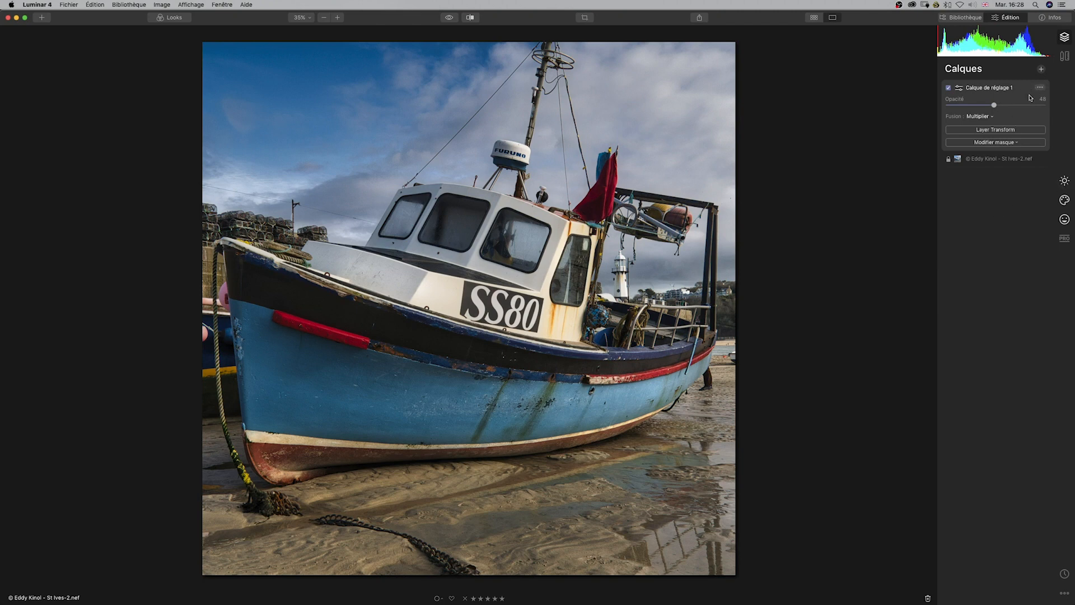
# Raise the luminance of the blue tones to 80 and of the yellow tones to 49 in the Couleur settings
pyautogui.click(1066, 181)
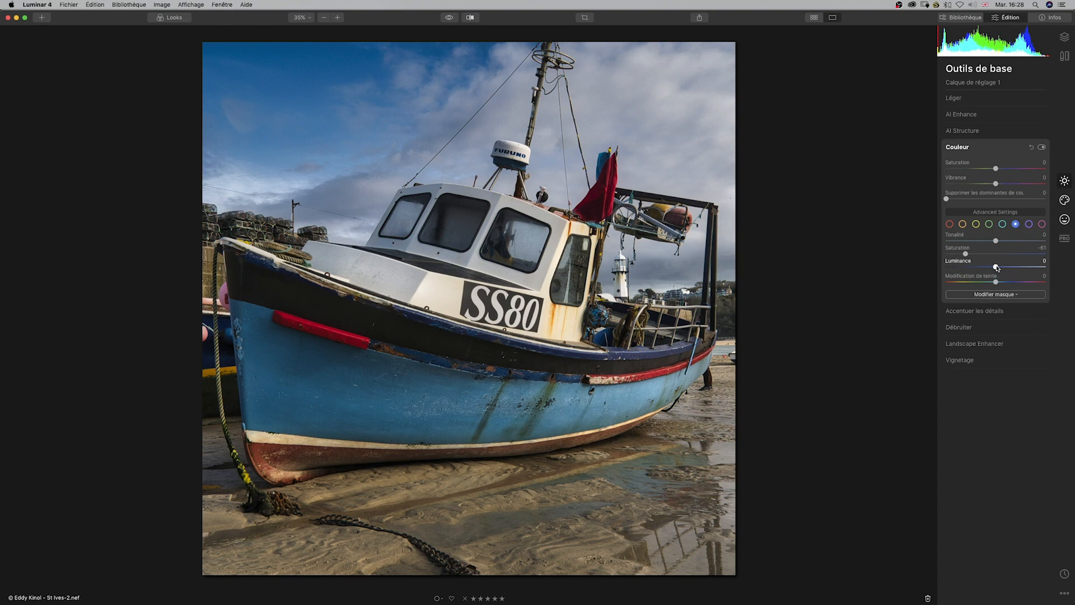
pyautogui.moveTo(1002, 268); pyautogui.dragTo(1039, 267)
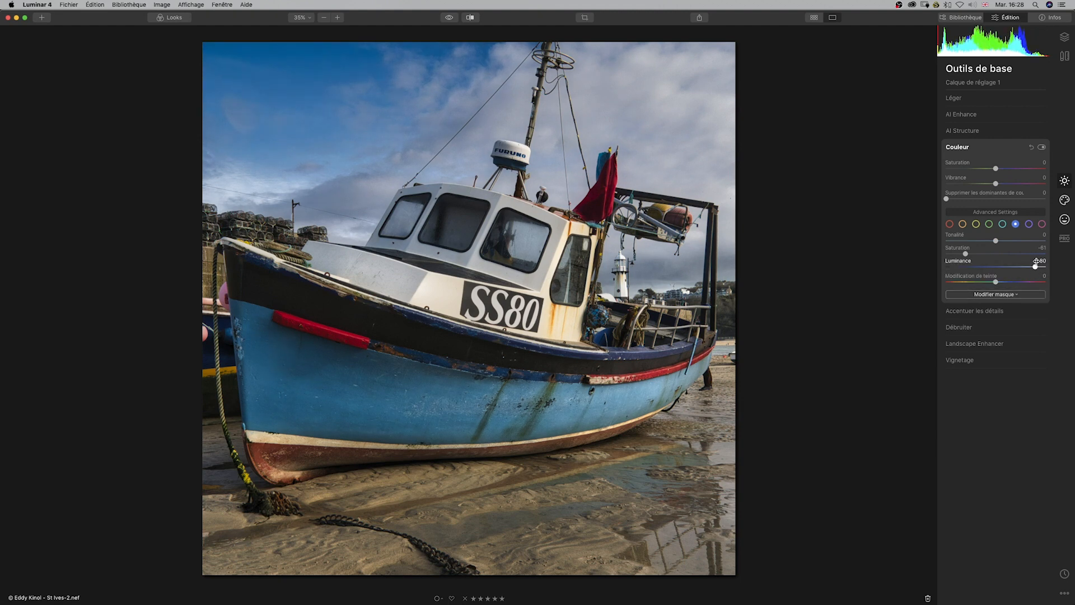
pyautogui.click(977, 224)
pyautogui.moveTo(1007, 267); pyautogui.dragTo(1020, 266)
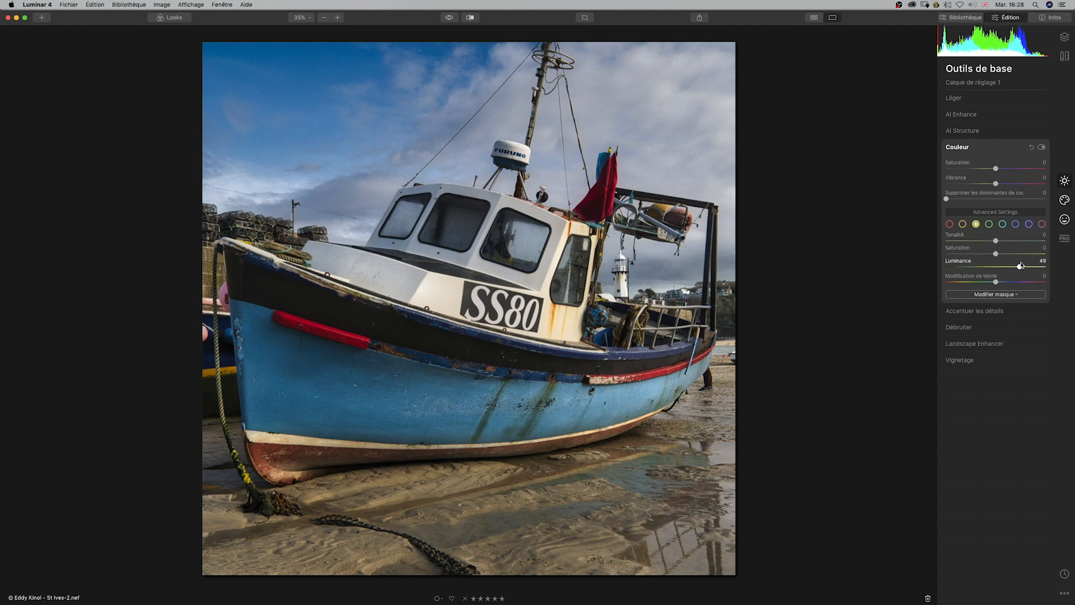
# Raise the luminance of the orange tones to 45 and of the red tones to 54
pyautogui.click(962, 224)
pyautogui.moveTo(995, 267); pyautogui.dragTo(1019, 267)
pyautogui.click(949, 224)
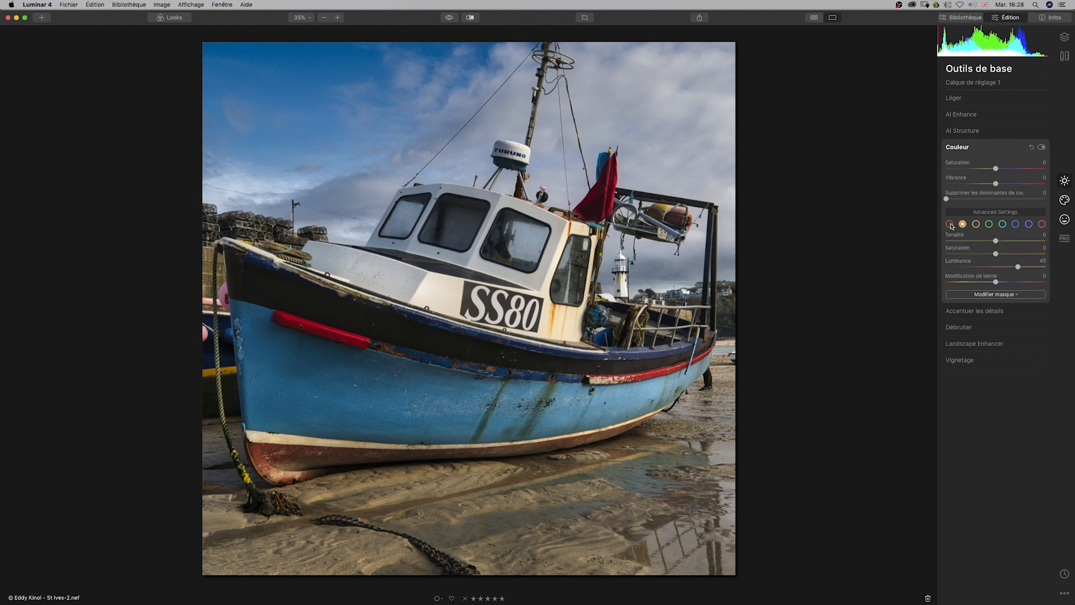
pyautogui.moveTo(993, 269); pyautogui.dragTo(1025, 267)
# Compare the blended and colour-adjusted boat photo with the unedited original
pyautogui.click(450, 18)
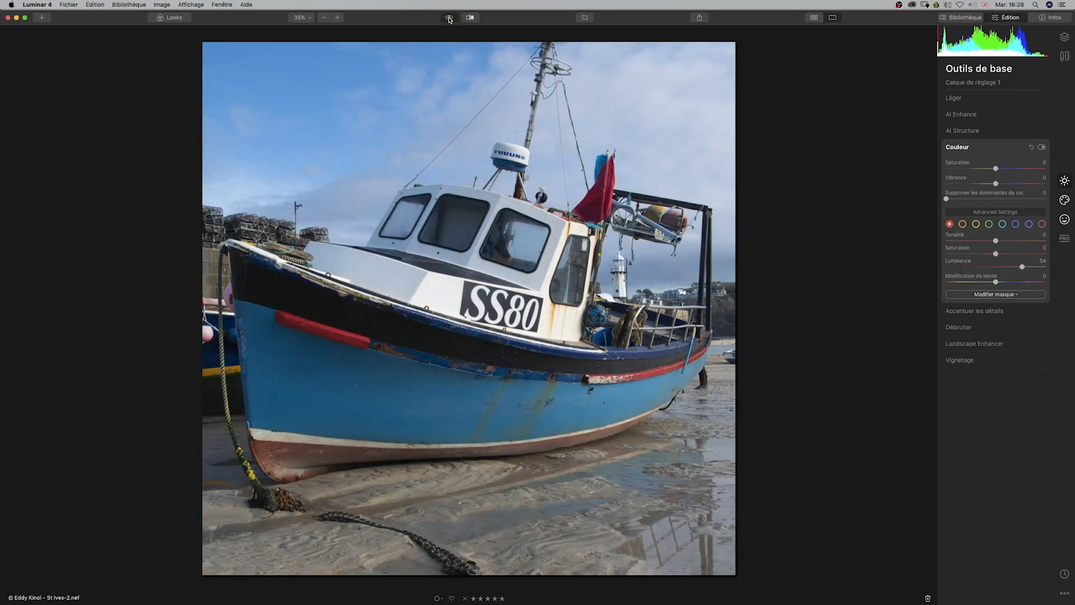
pyautogui.click(450, 18)
pyautogui.click(449, 18)
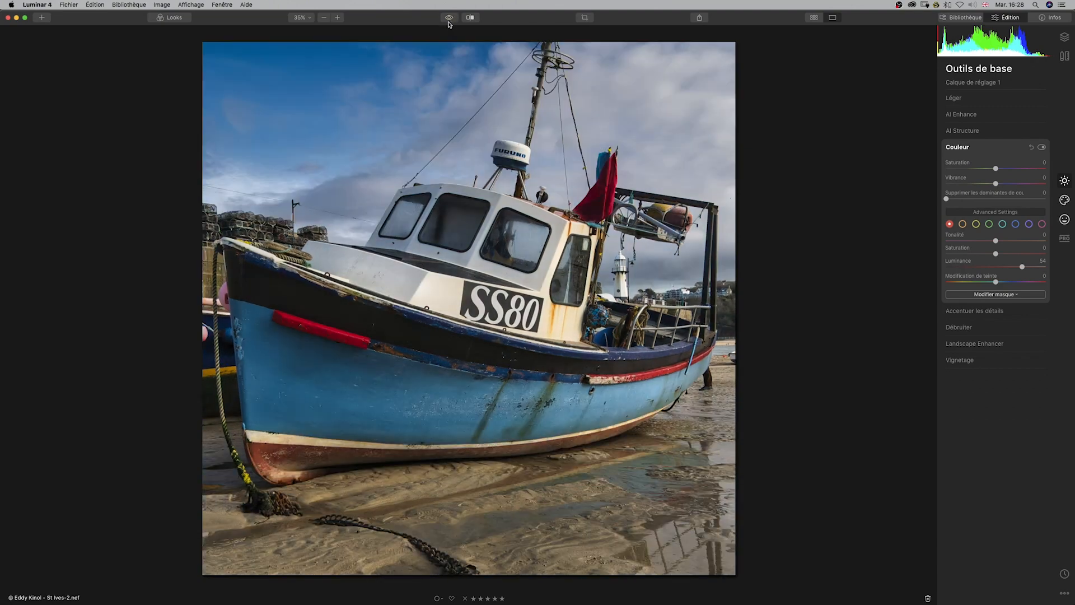
pyautogui.click(449, 19)
pyautogui.click(450, 18)
# Add a second adjustment layer above the first one
pyautogui.click(1065, 37)
pyautogui.click(1042, 70)
pyautogui.click(1016, 81)
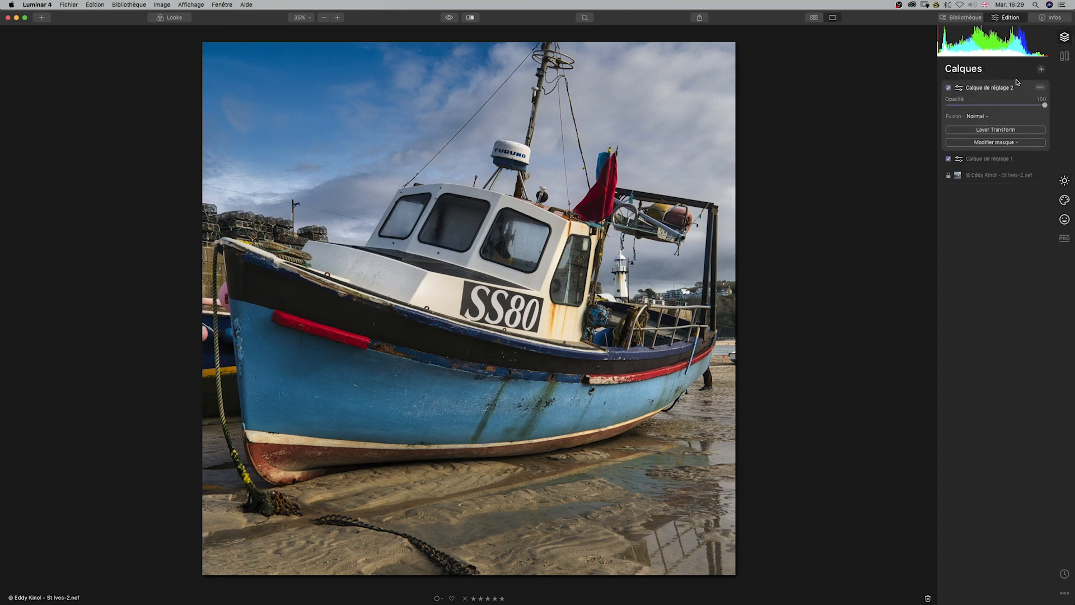
# Accentuate details on the second adjustment layer with Détails fins 17, Détails moyens 22 and Détails grossiers 30, and compare with the effect off
pyautogui.click(1064, 179)
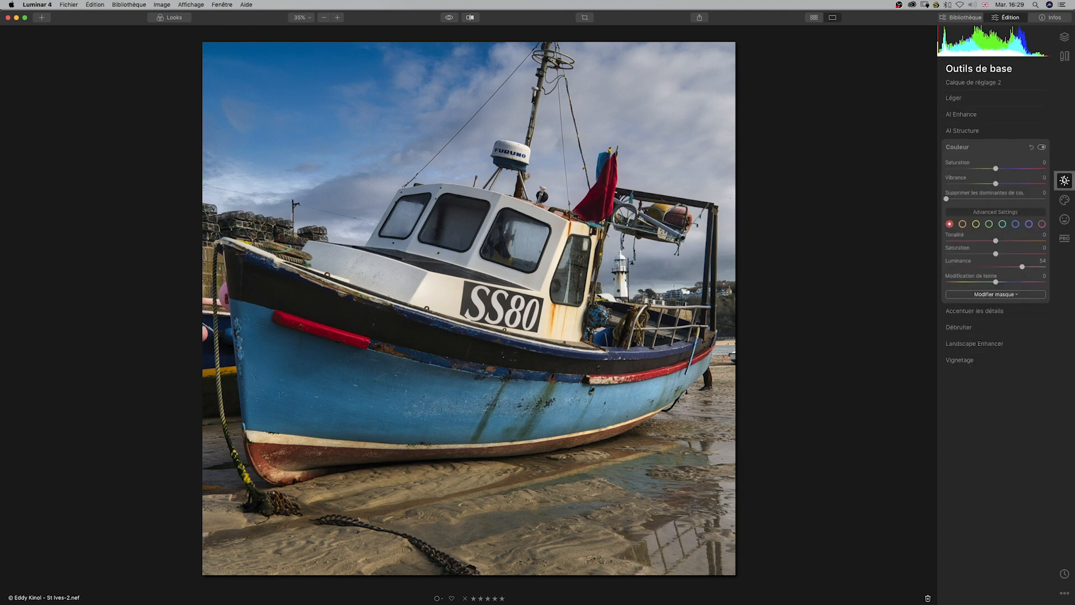
pyautogui.click(986, 311)
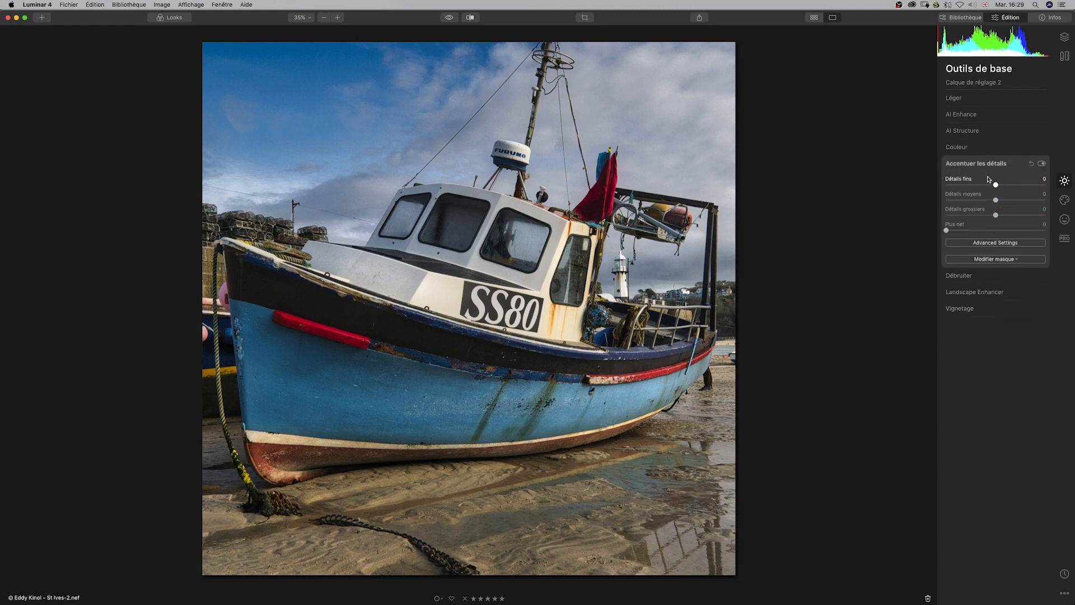
pyautogui.moveTo(997, 186); pyautogui.dragTo(1013, 217)
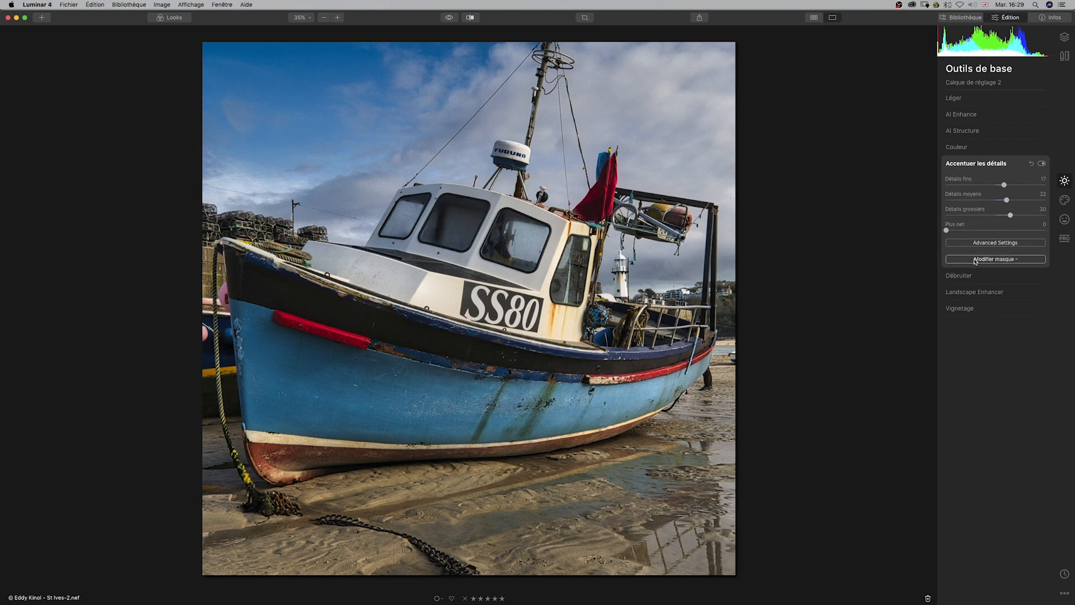
pyautogui.click(1042, 163)
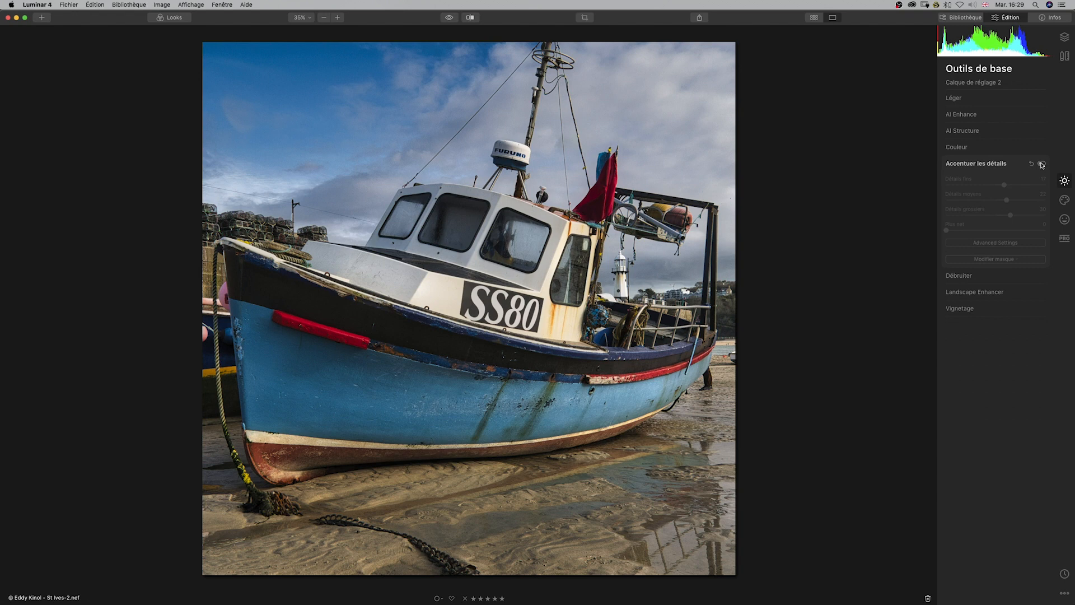
pyautogui.click(1042, 164)
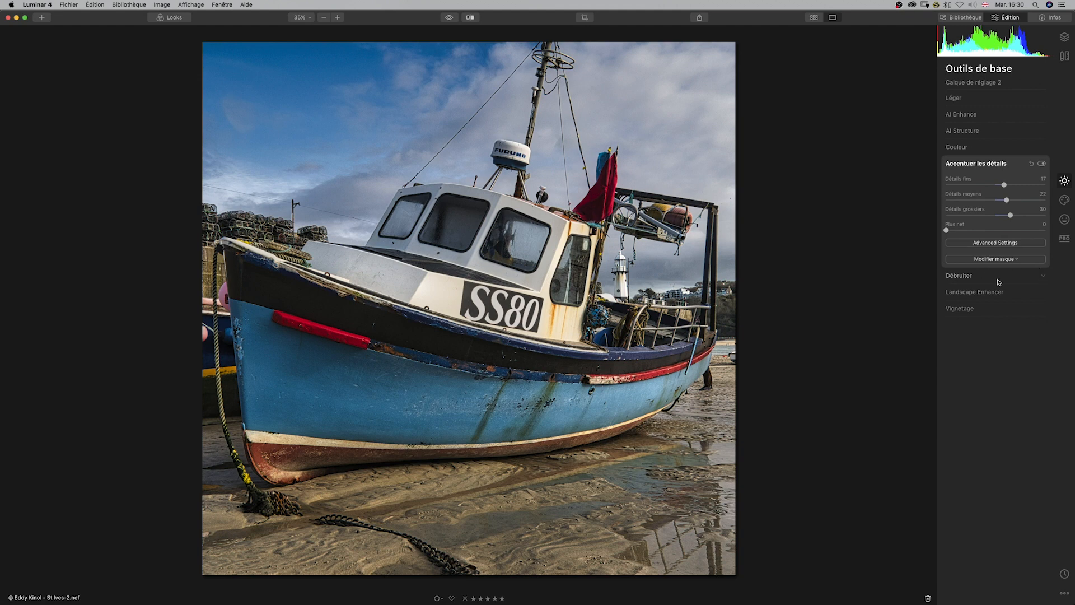
# Apply a gradient mask to the detail enhancement so it covers the boat and sand and fades out into the sky
pyautogui.click(1009, 260)
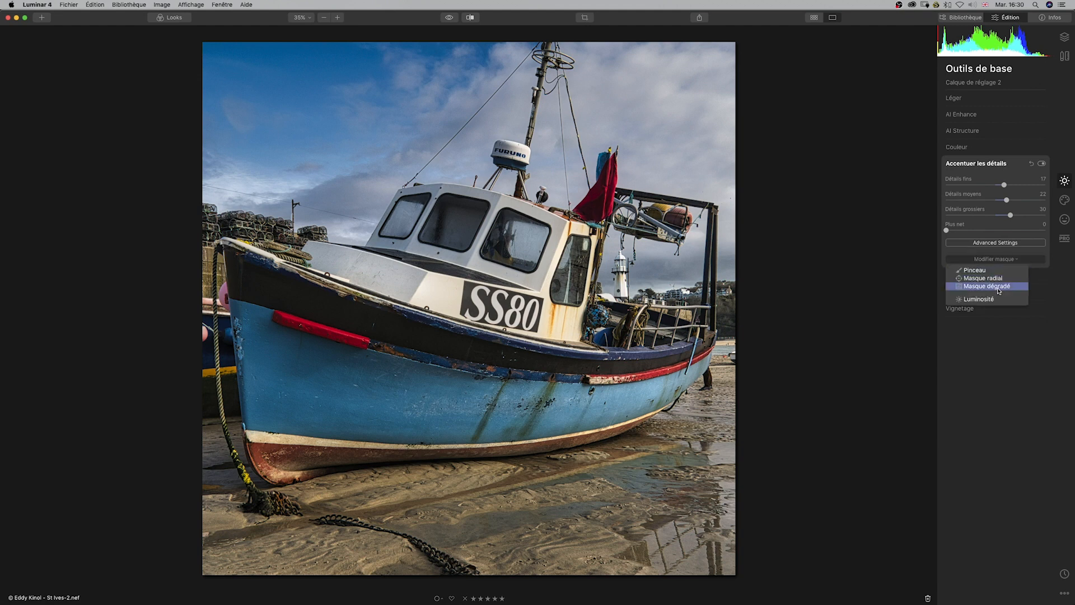
pyautogui.click(998, 291)
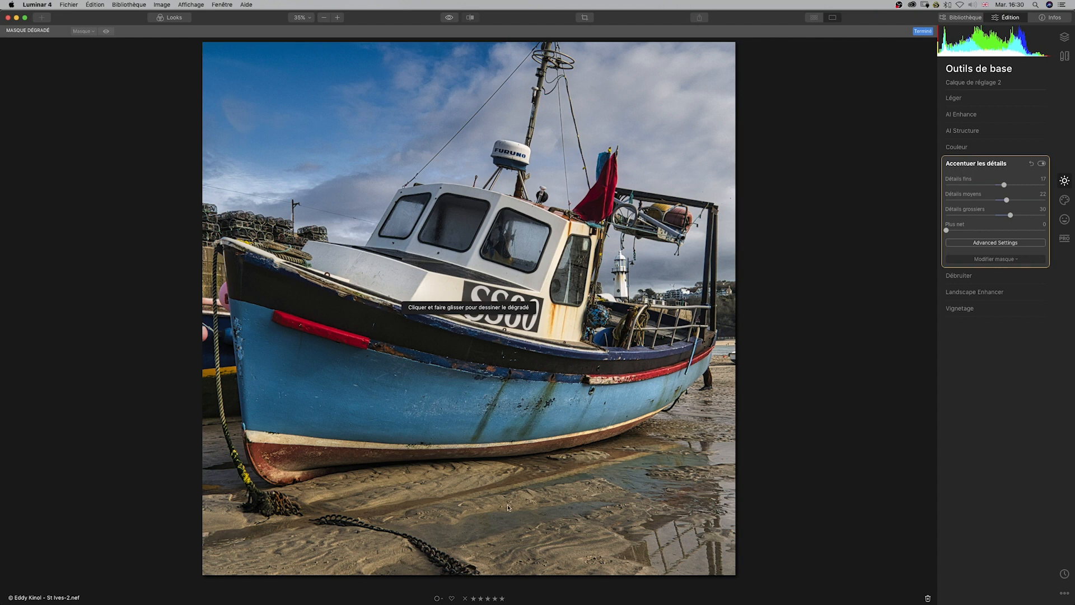
pyautogui.moveTo(489, 542); pyautogui.dragTo(490, 437)
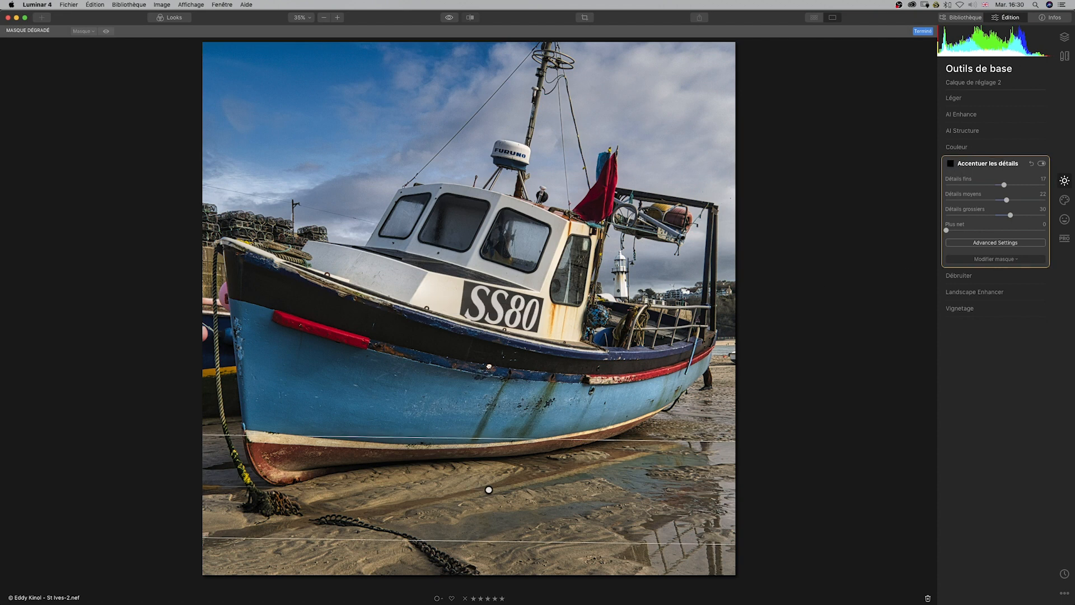
pyautogui.moveTo(488, 367); pyautogui.dragTo(486, 296)
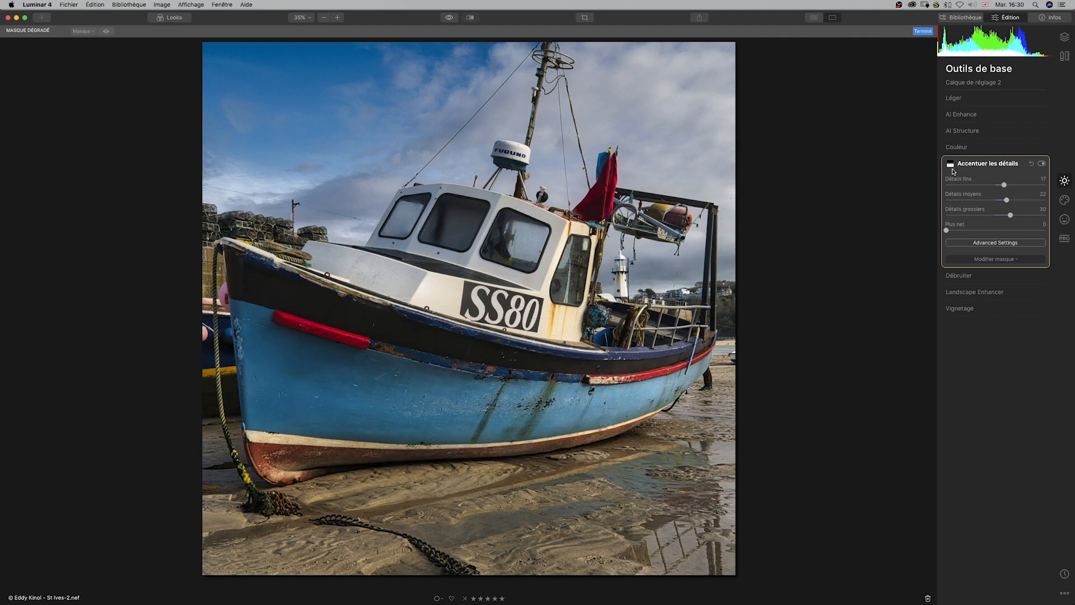
pyautogui.moveTo(486, 295); pyautogui.dragTo(473, 183)
# Edit the detail mask with the brush, show its overlay, set its Progressivité to 999 and adjust its Densité
pyautogui.click(1014, 259)
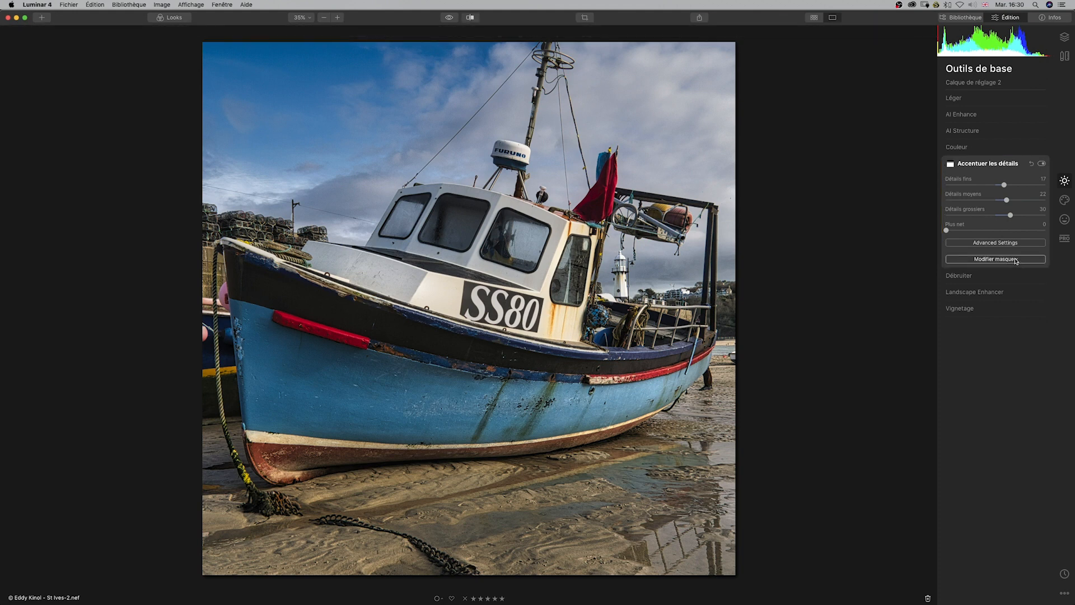
pyautogui.click(1015, 260)
pyautogui.click(998, 272)
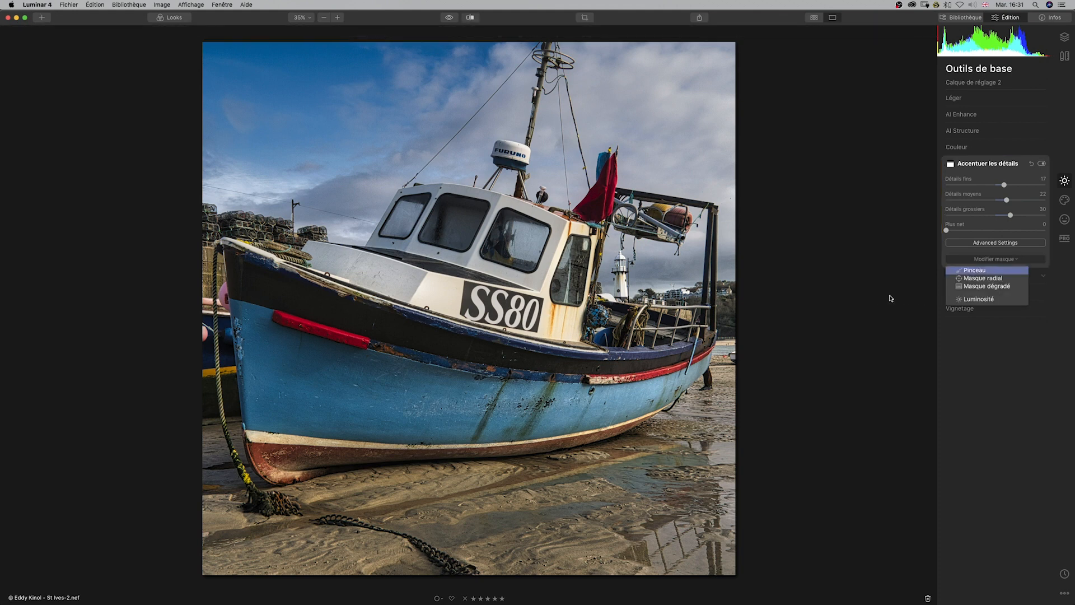
pyautogui.click(86, 31)
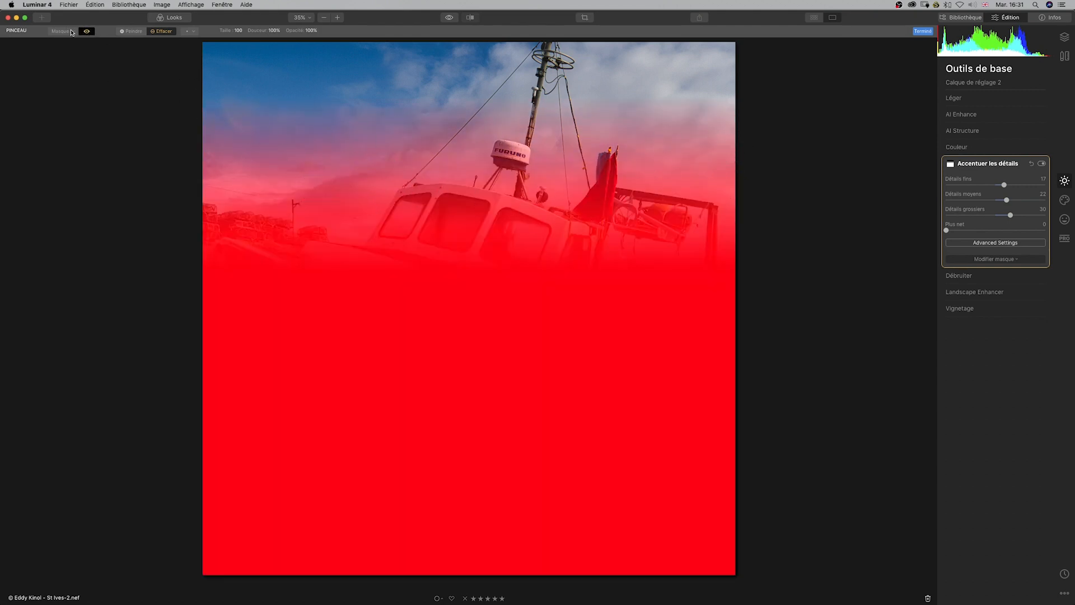
pyautogui.click(62, 31)
pyautogui.moveTo(119, 113); pyautogui.dragTo(101, 114)
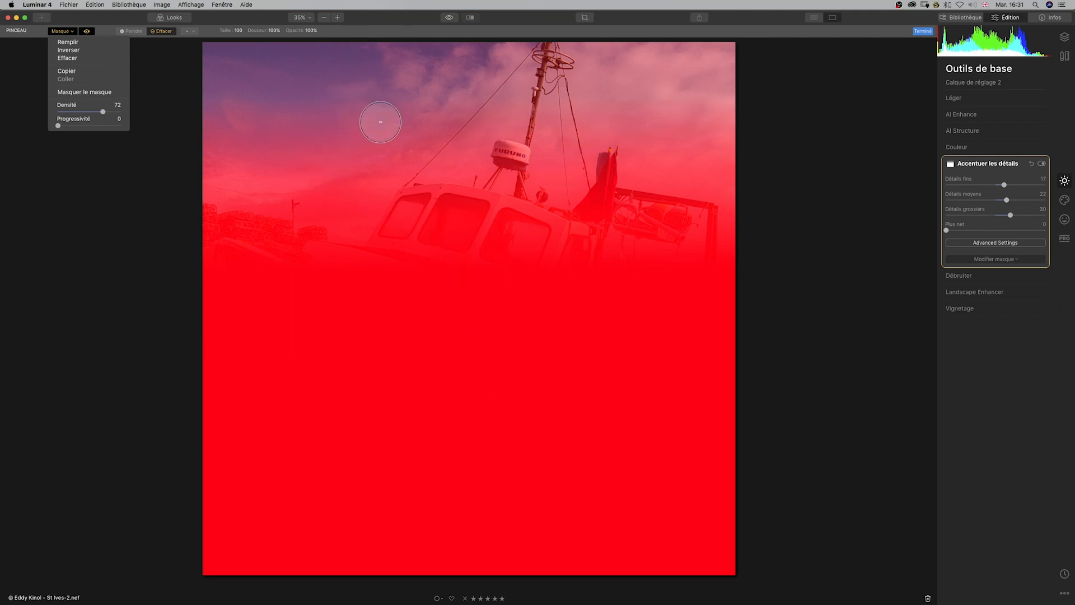
pyautogui.moveTo(60, 126); pyautogui.dragTo(120, 126)
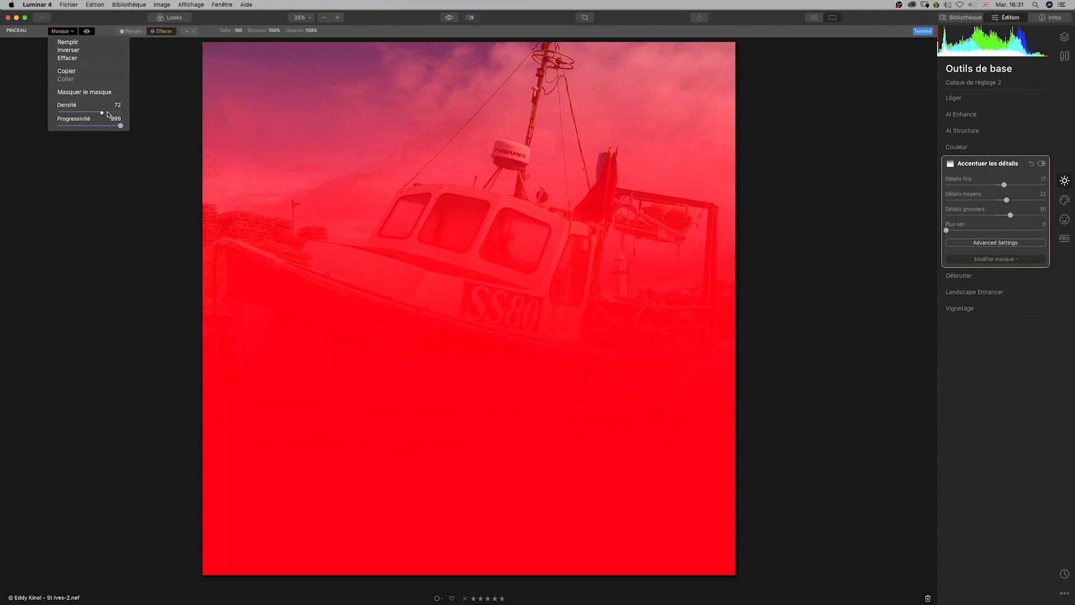
pyautogui.moveTo(98, 112); pyautogui.dragTo(115, 114)
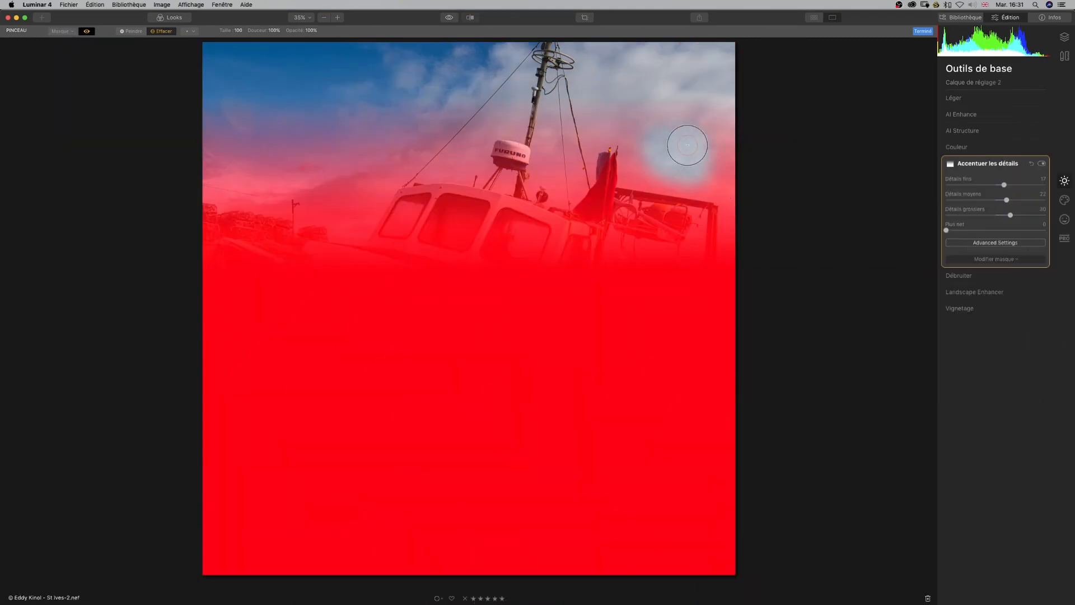
# Erase the detail mask across the sky above the boat with horizontal brush strokes, and hide the mask overlay
pyautogui.moveTo(684, 144)
pyautogui.mouseDown()
pyautogui.moveTo(660, 102)
pyautogui.moveTo(705, 103)
pyautogui.moveTo(234, 141)
pyautogui.mouseUp()
pyautogui.moveTo(246, 161)
pyautogui.mouseDown()
pyautogui.moveTo(379, 165)
pyautogui.moveTo(371, 169)
pyautogui.moveTo(468, 146)
pyautogui.moveTo(567, 154)
pyautogui.moveTo(545, 174)
pyautogui.moveTo(453, 174)
pyautogui.moveTo(567, 171)
pyautogui.moveTo(606, 151)
pyautogui.moveTo(714, 171)
pyautogui.mouseUp()
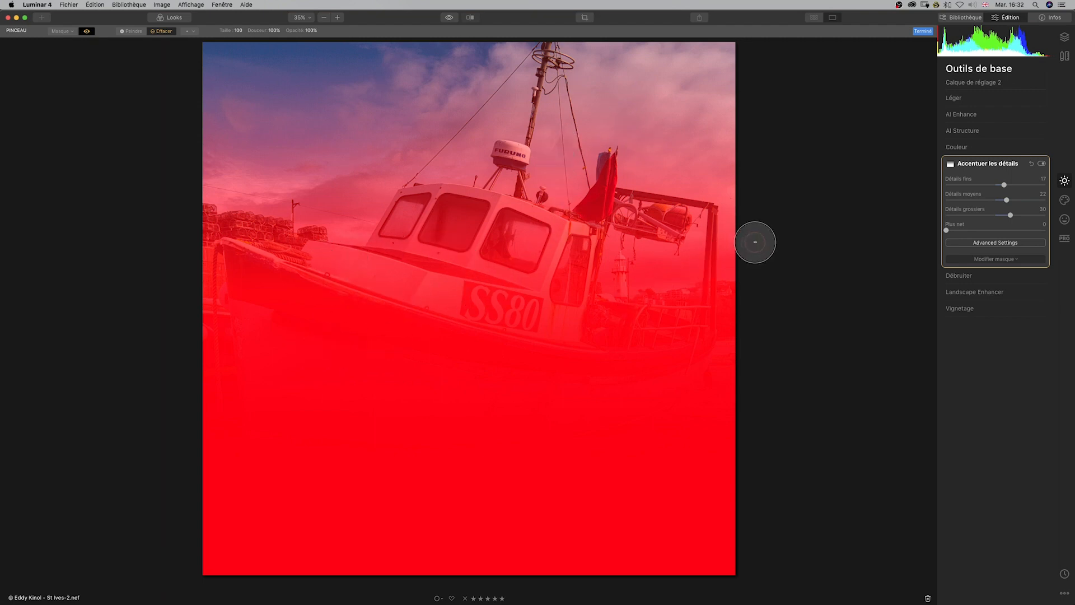
pyautogui.click(87, 31)
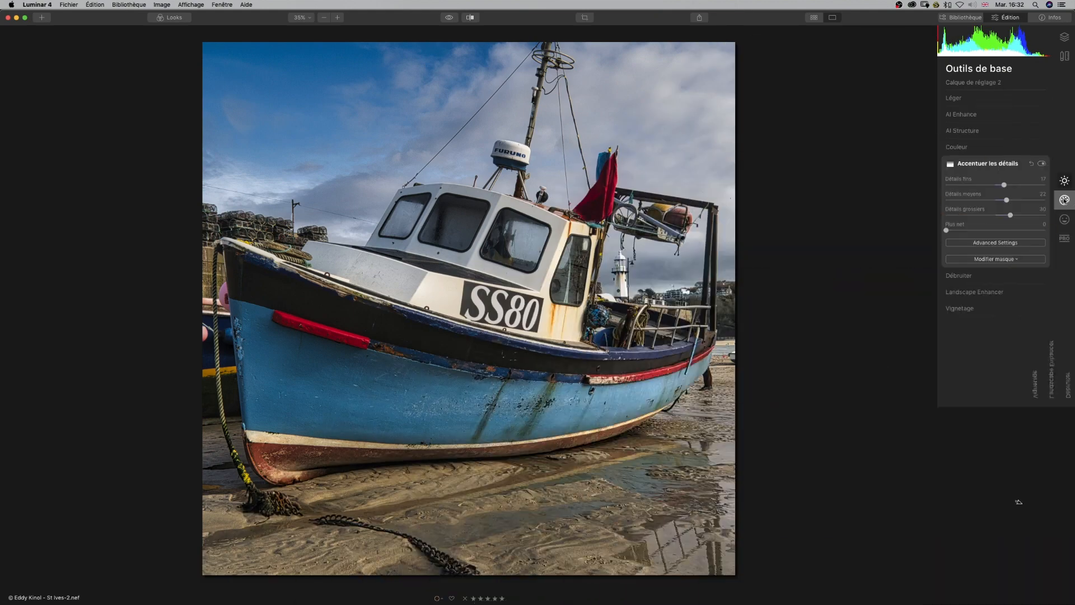
# Apply the Tokyo LUT from the creative Color Styles to the second adjustment layer with Quantité 51
pyautogui.click(1063, 200)
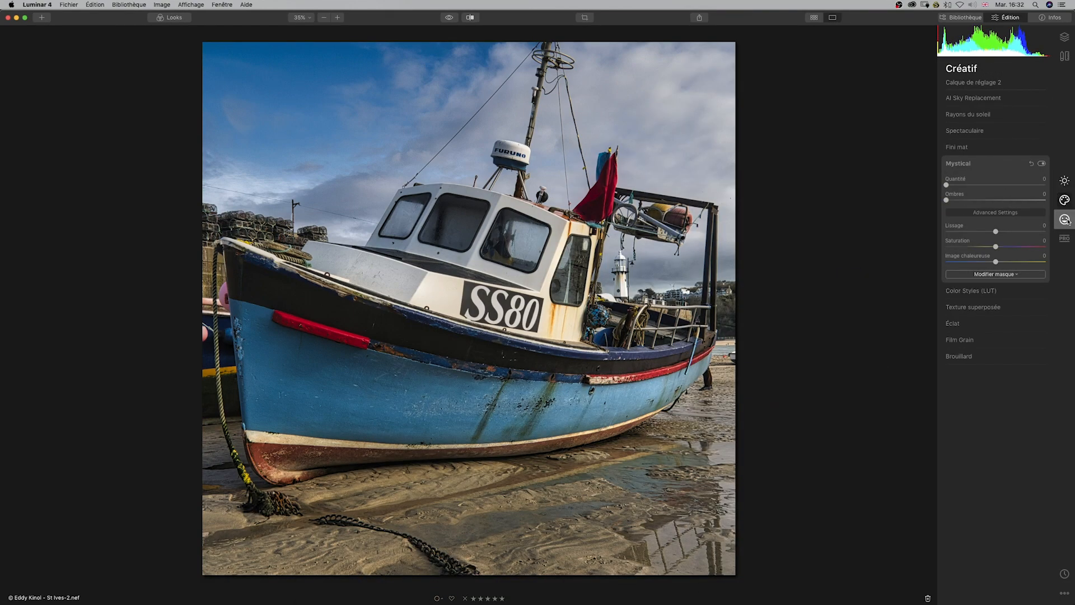
pyautogui.click(985, 292)
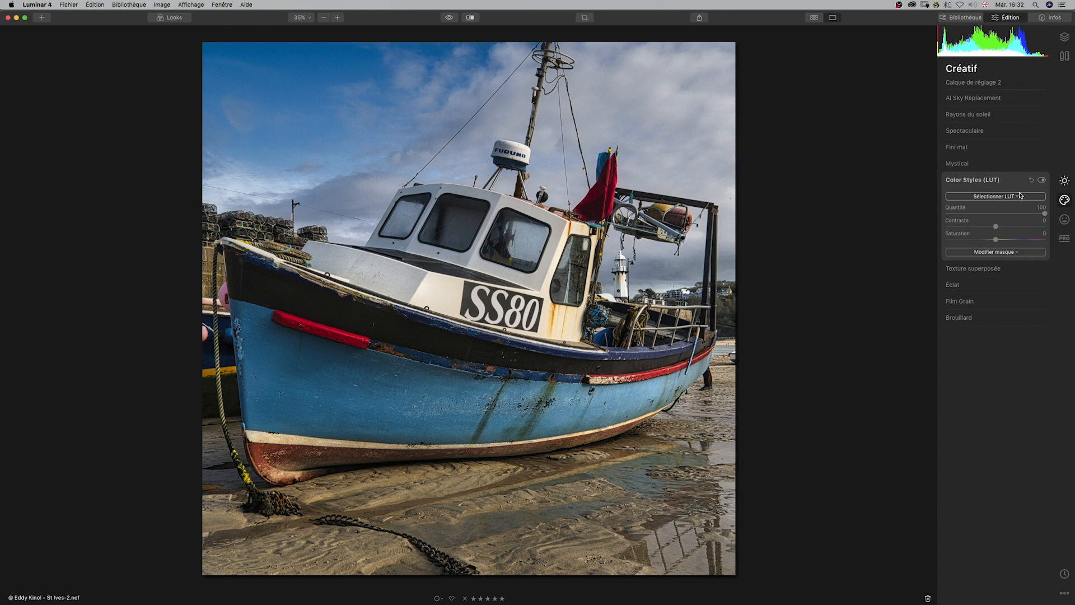
pyautogui.click(1018, 196)
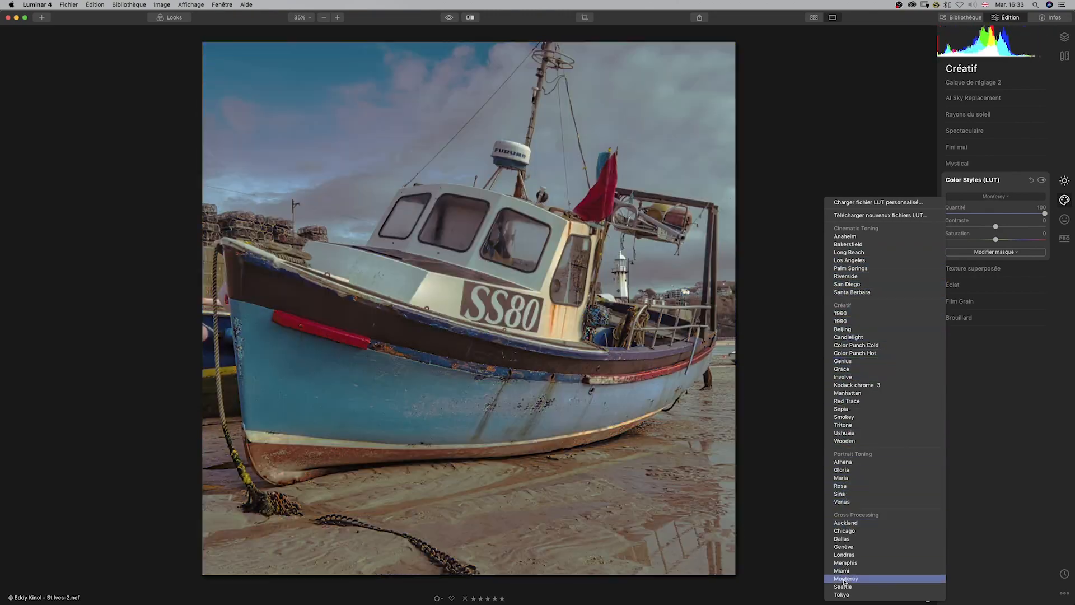
pyautogui.click(842, 594)
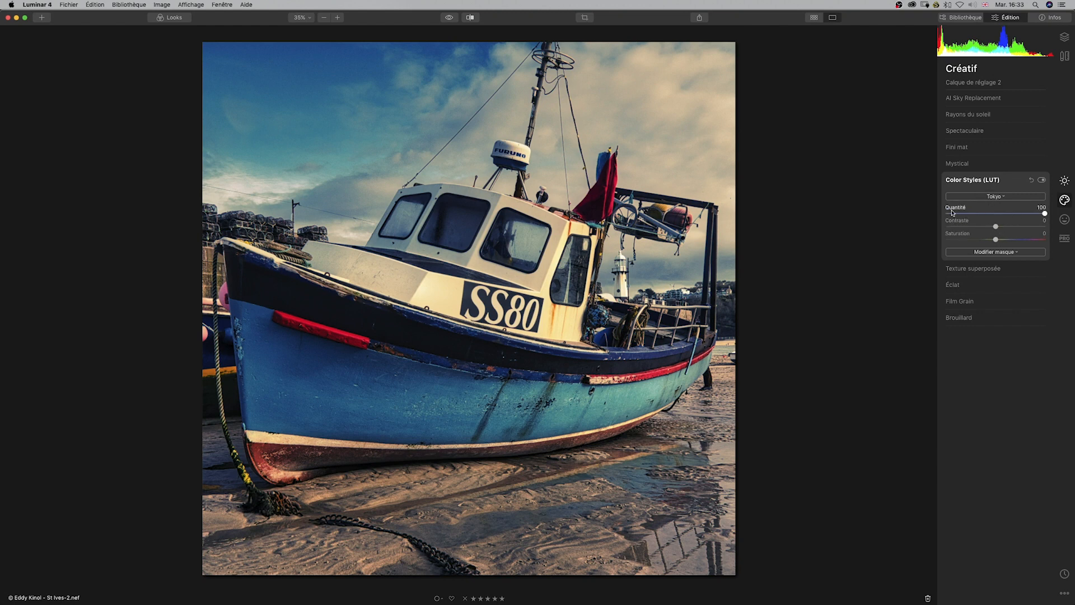
pyautogui.moveTo(1045, 216); pyautogui.dragTo(916, 228)
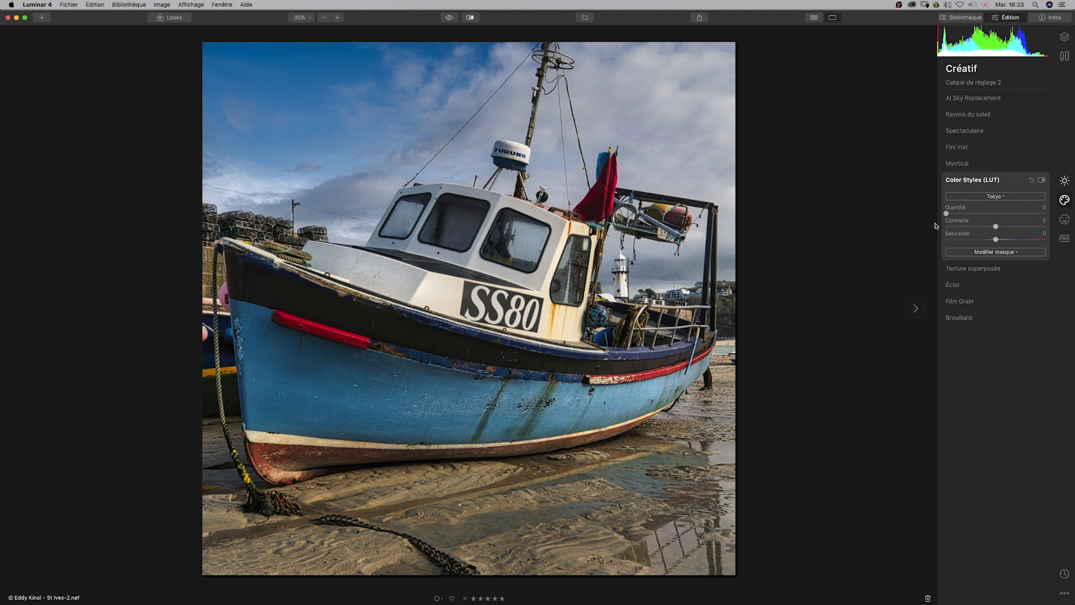
pyautogui.moveTo(947, 214); pyautogui.dragTo(997, 214)
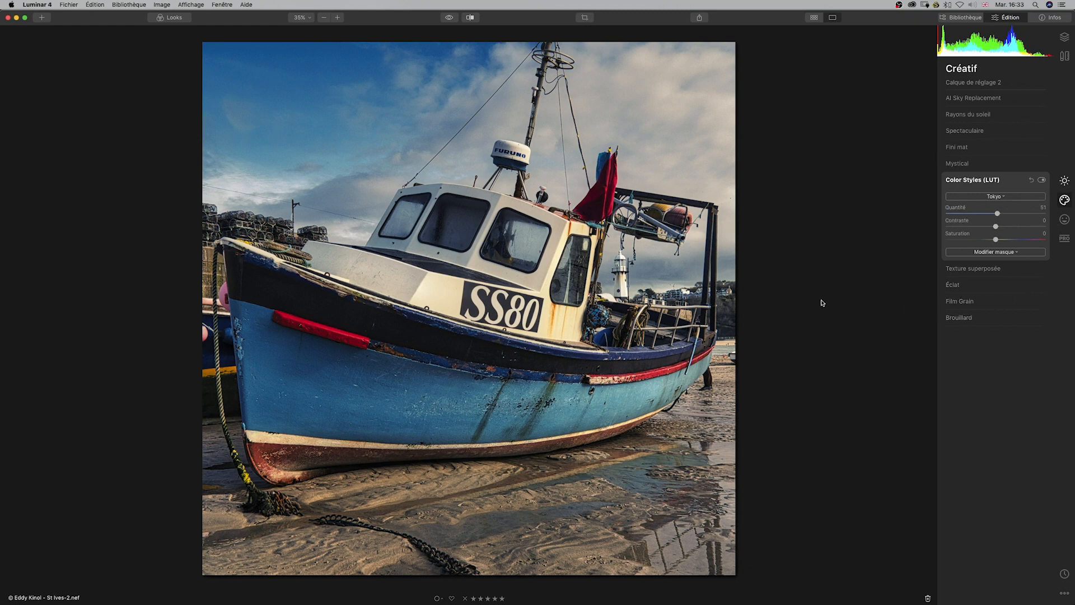
# Add a Brouillard effect of type Brouillard épais with Quantité 22
pyautogui.click(967, 318)
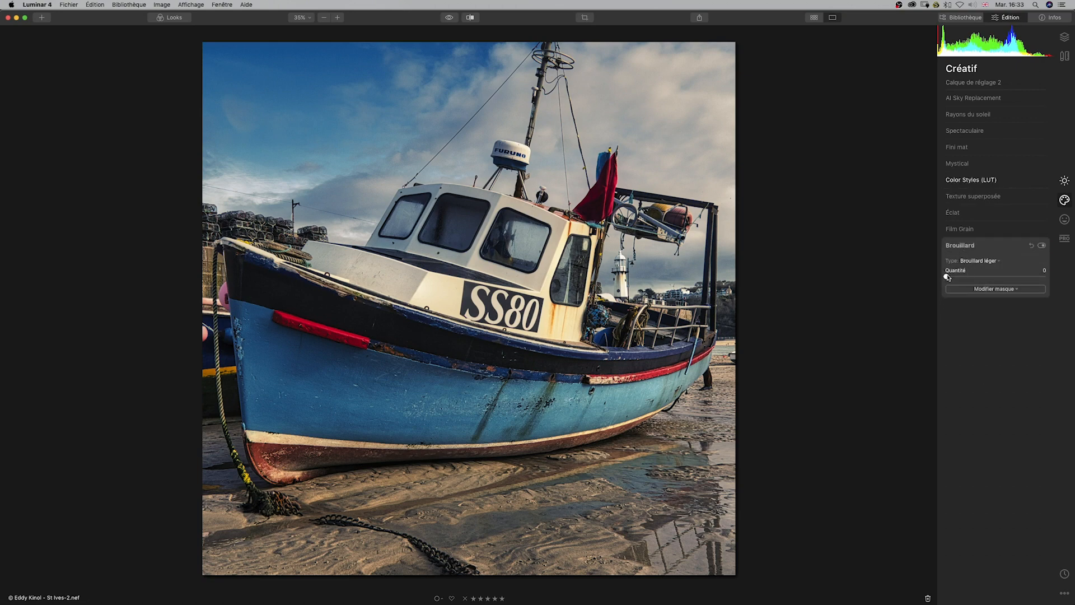
pyautogui.moveTo(947, 277); pyautogui.dragTo(962, 278)
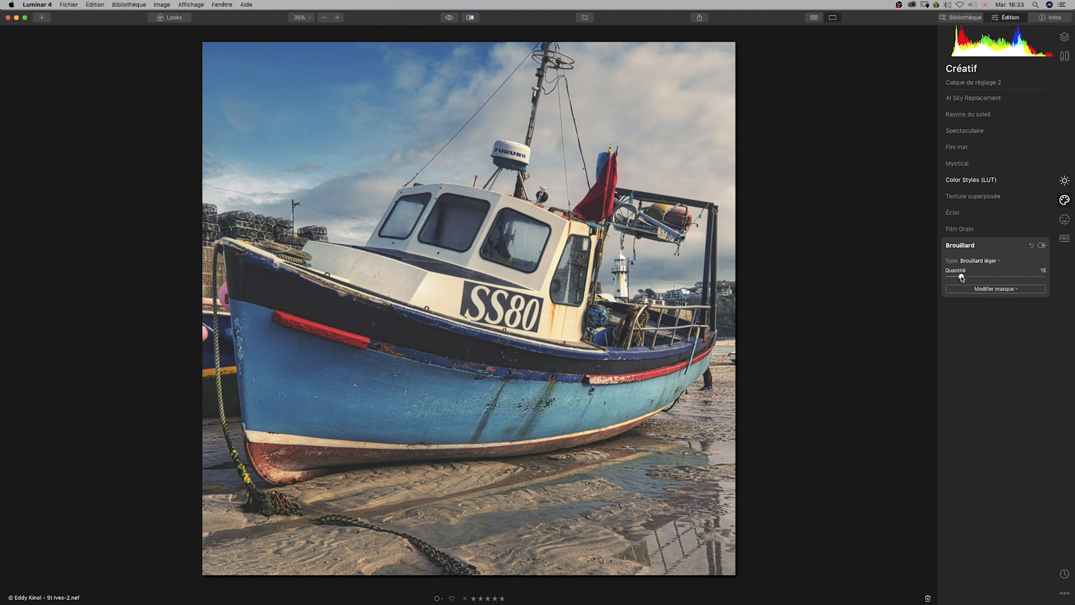
pyautogui.moveTo(962, 276); pyautogui.dragTo(968, 276)
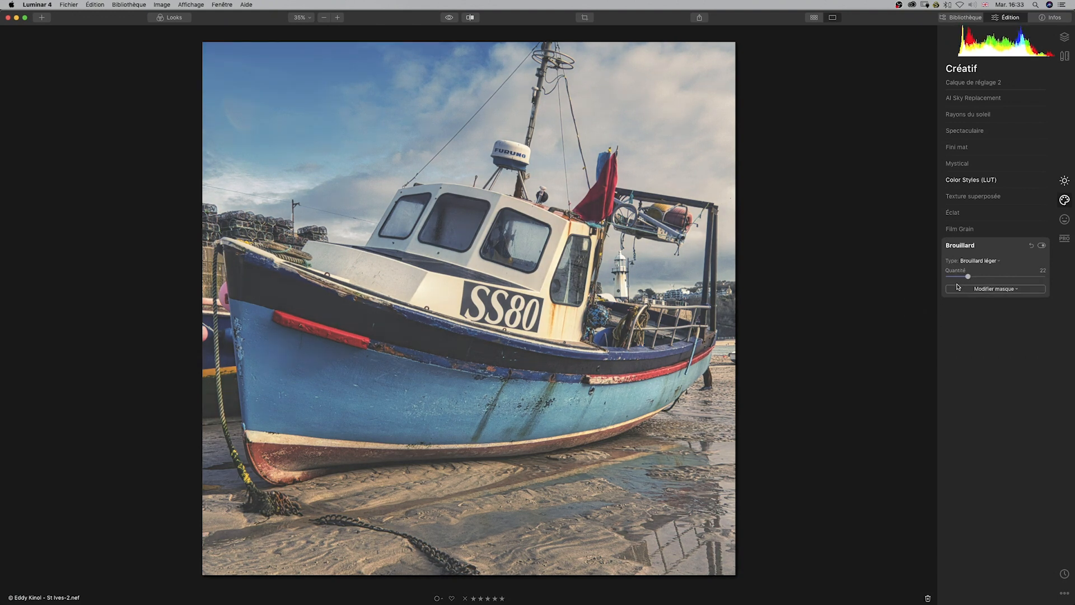
pyautogui.click(995, 262)
pyautogui.click(993, 270)
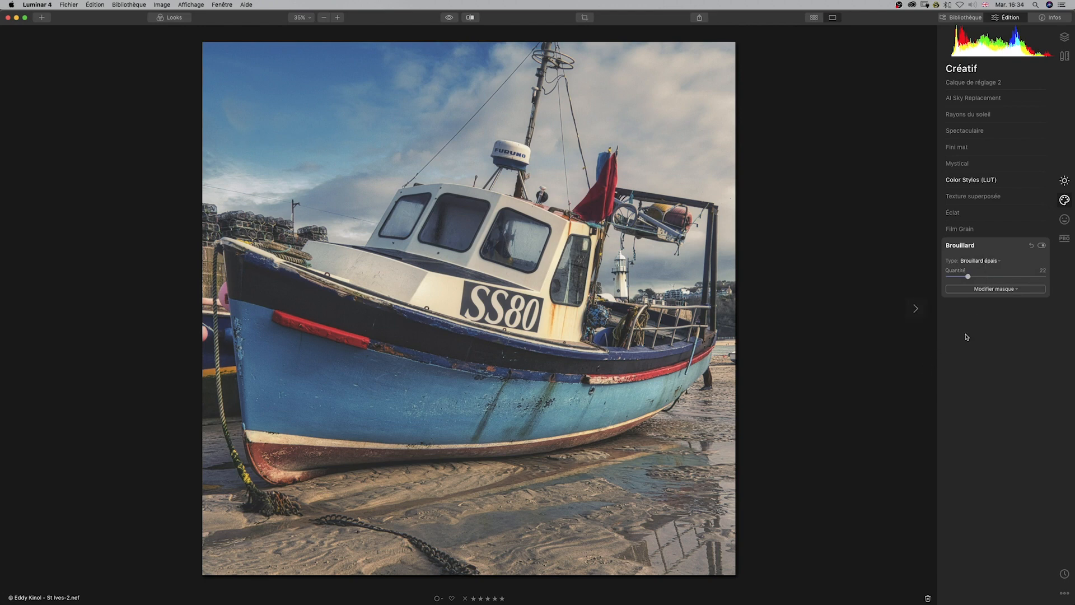
# Compare the photo with the Brouillard effect on and off, and with the unedited original
pyautogui.click(1041, 247)
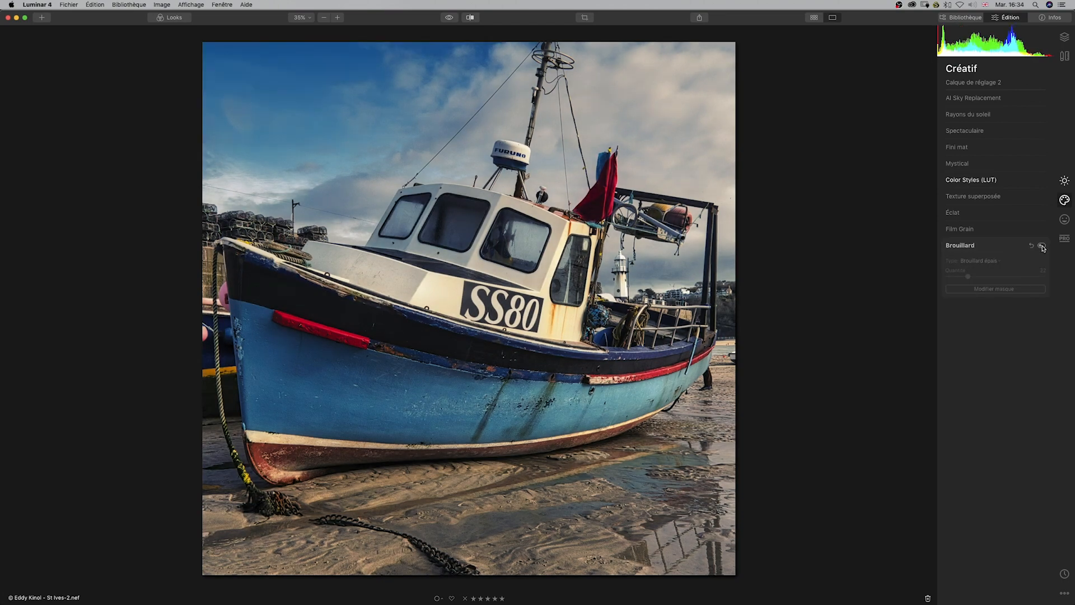
pyautogui.click(1042, 246)
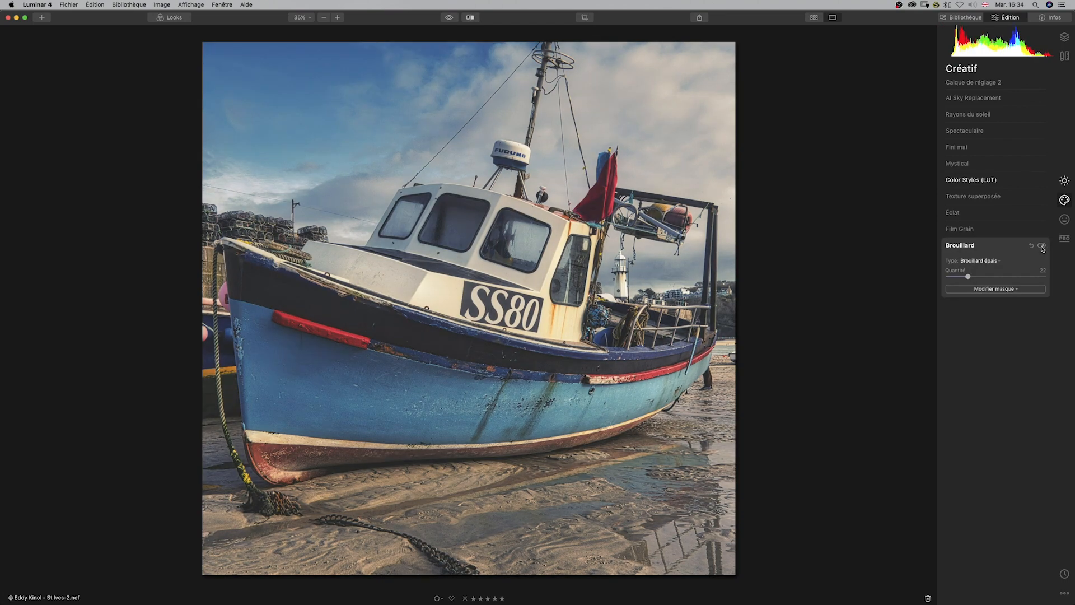
pyautogui.click(1042, 246)
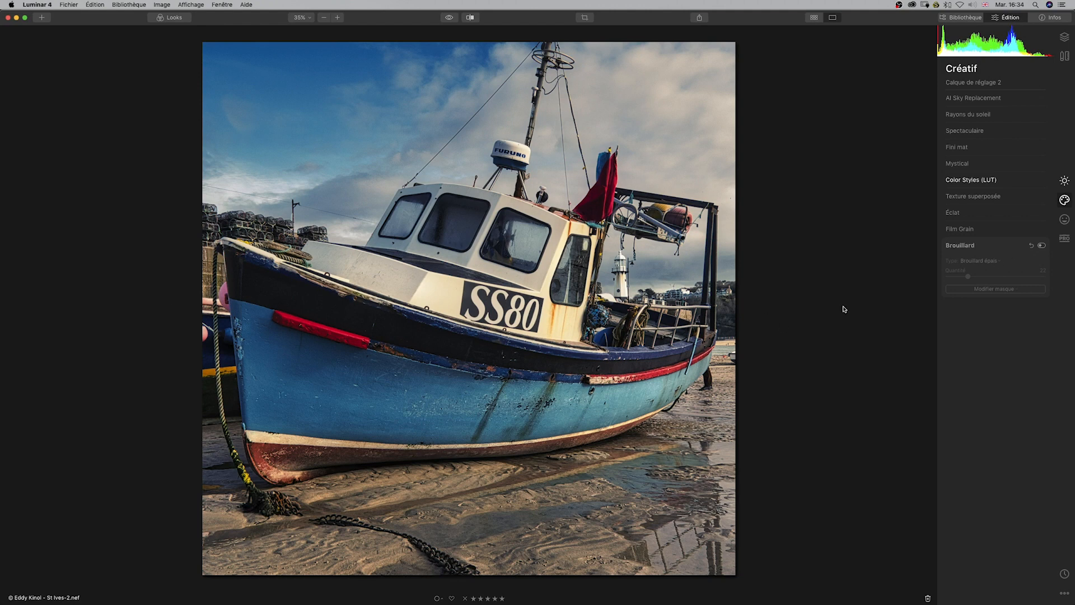
pyautogui.click(1043, 247)
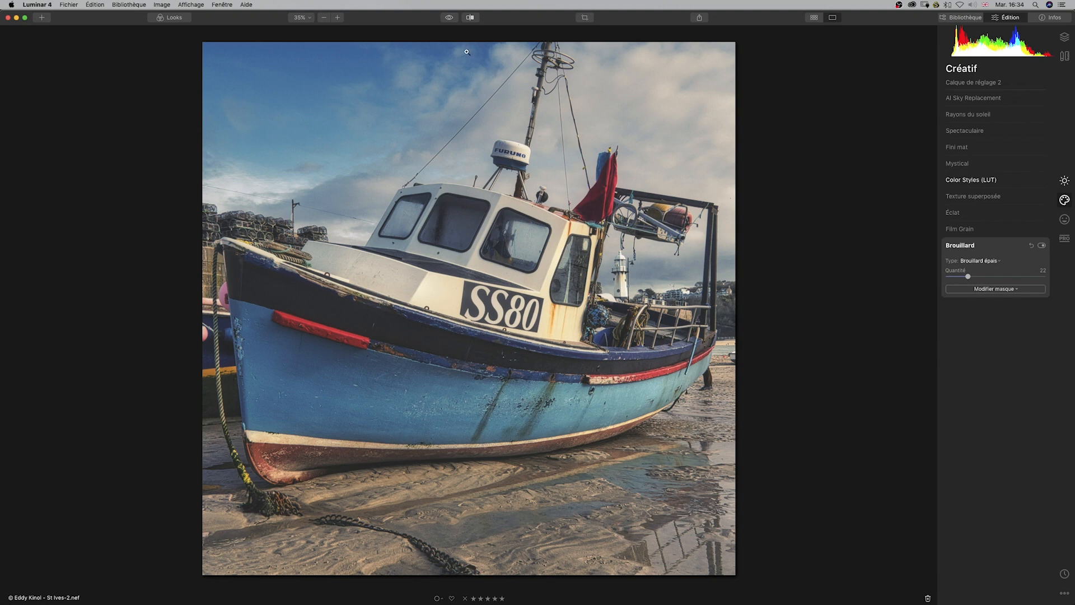
pyautogui.click(449, 18)
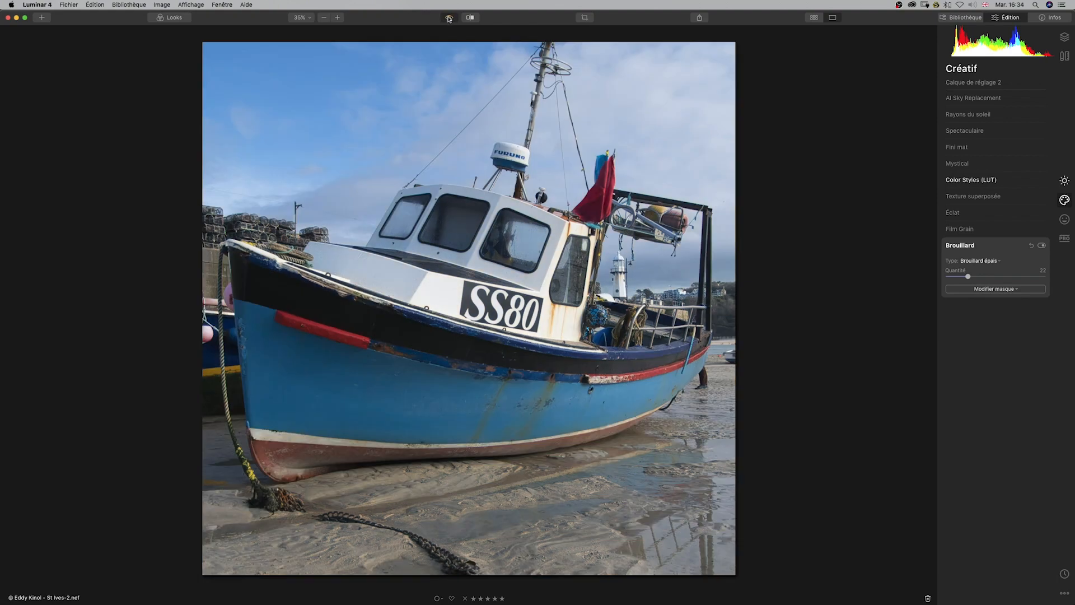
pyautogui.click(449, 19)
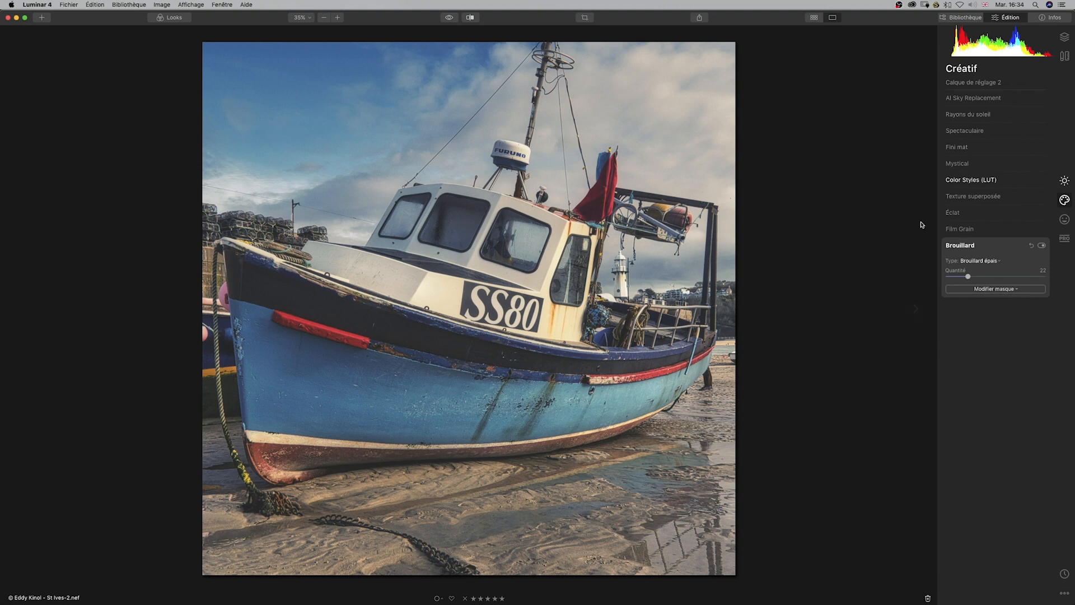
# Remove the dark object on the beach just behind the boat's stern with the Effacer tool
pyautogui.click(1065, 57)
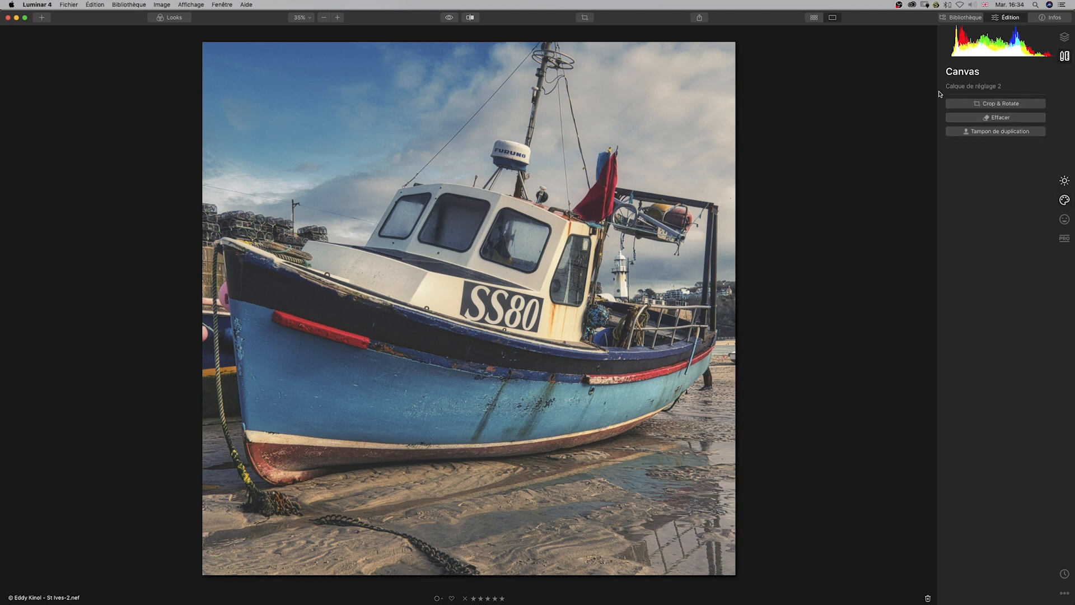
pyautogui.click(1002, 118)
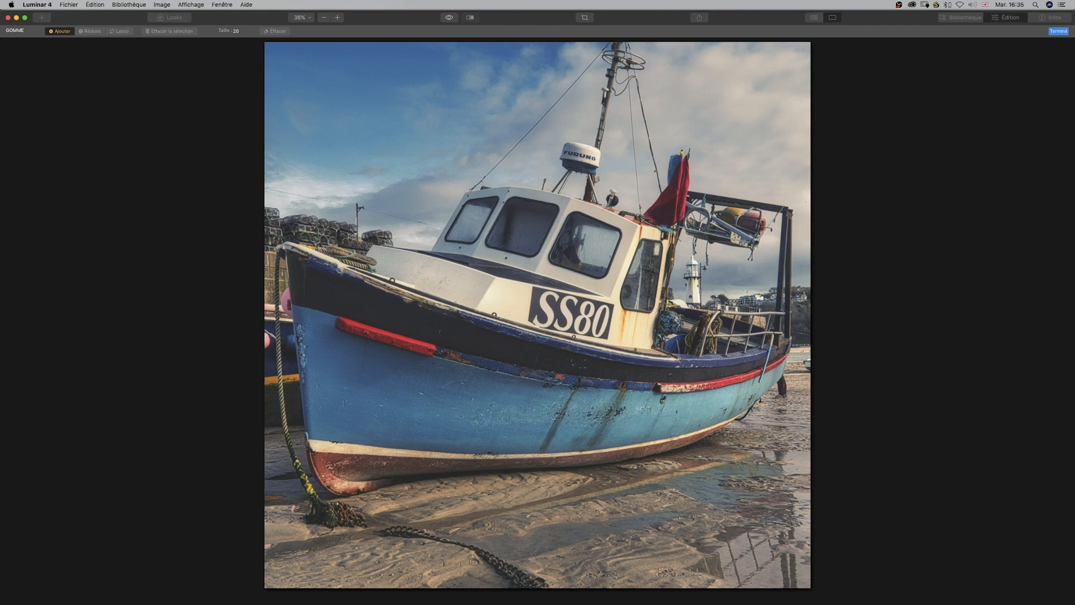
pyautogui.moveTo(775, 398)
pyautogui.mouseDown()
pyautogui.moveTo(785, 377)
pyautogui.moveTo(787, 387)
pyautogui.mouseUp()
pyautogui.click(275, 32)
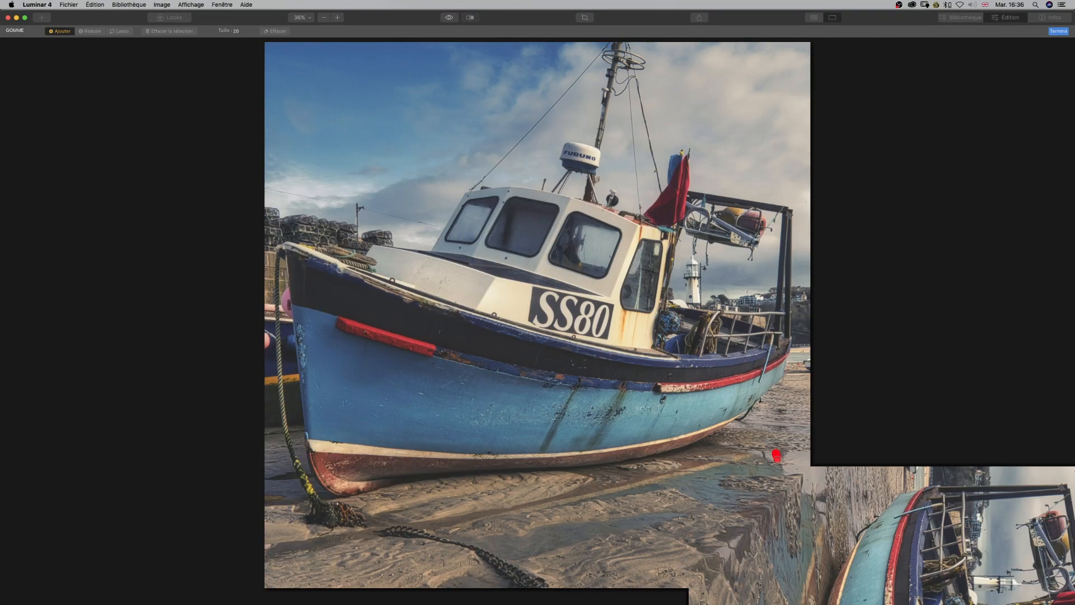
# Erase two more patches on the wet sand below the boat's stern and finish the retouching
pyautogui.moveTo(775, 453)
pyautogui.mouseDown()
pyautogui.moveTo(788, 462)
pyautogui.moveTo(772, 462)
pyautogui.moveTo(784, 456)
pyautogui.mouseUp()
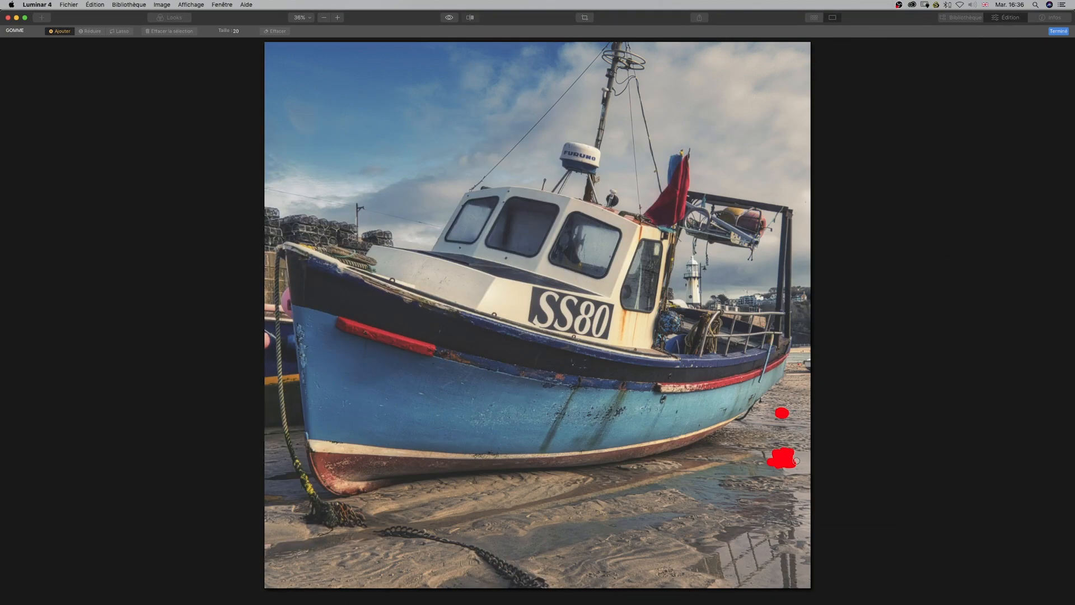
pyautogui.moveTo(798, 459); pyautogui.dragTo(791, 461)
pyautogui.moveTo(780, 405)
pyautogui.mouseDown()
pyautogui.moveTo(771, 415)
pyautogui.moveTo(791, 419)
pyautogui.mouseUp()
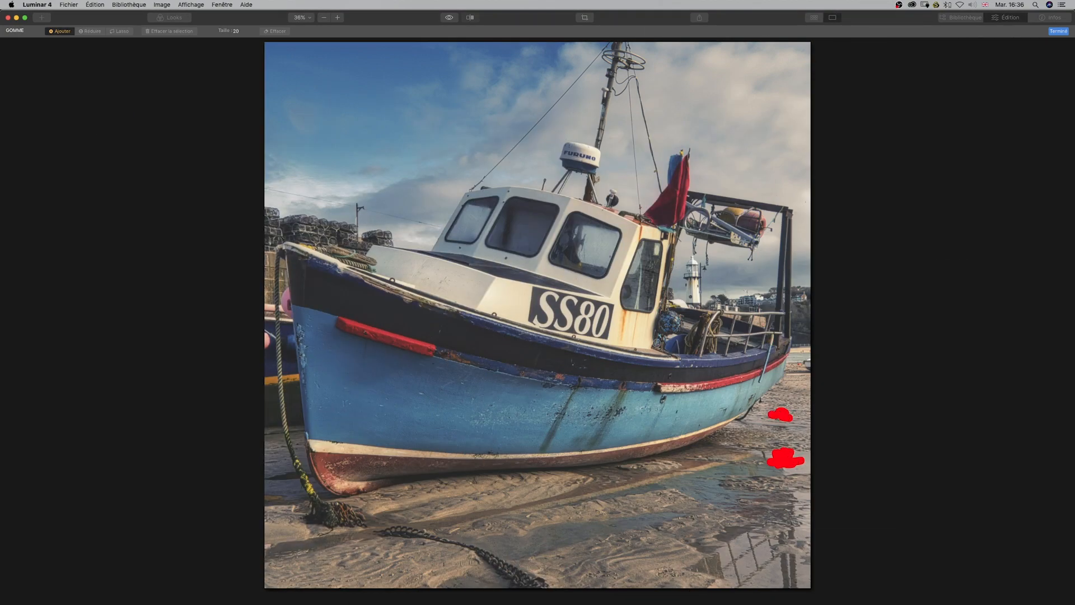
pyautogui.click(275, 31)
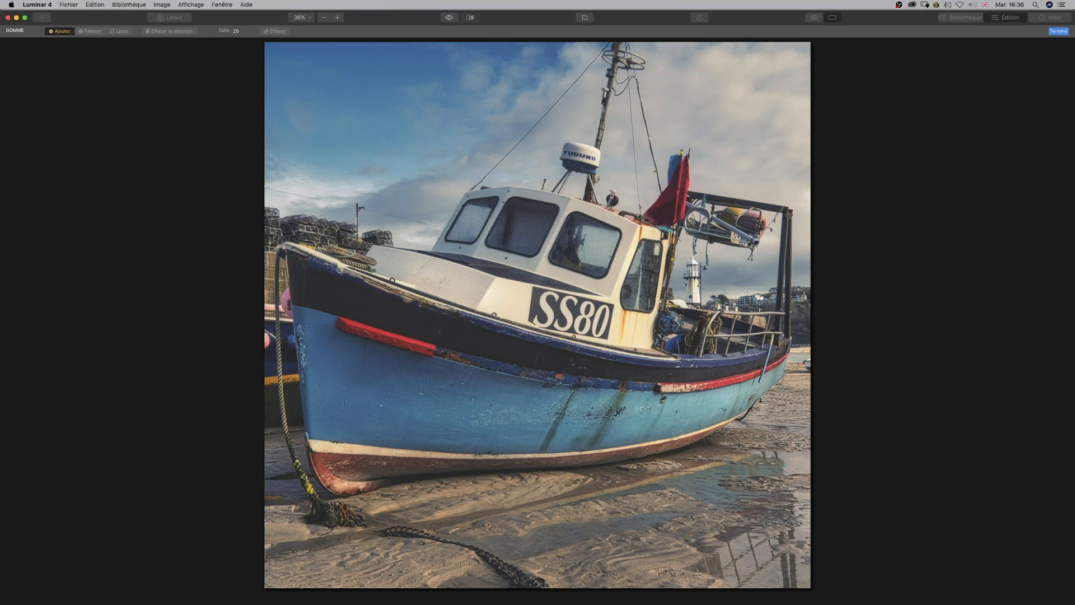
pyautogui.click(1059, 31)
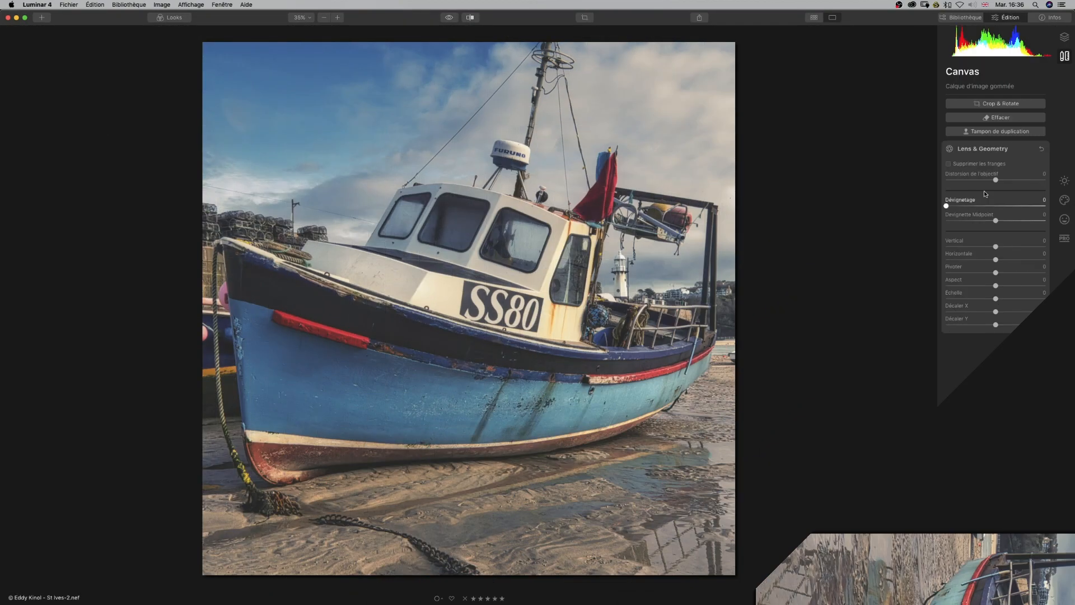
# Compare the retouched photo with the unedited original several times
pyautogui.click(1059, 181)
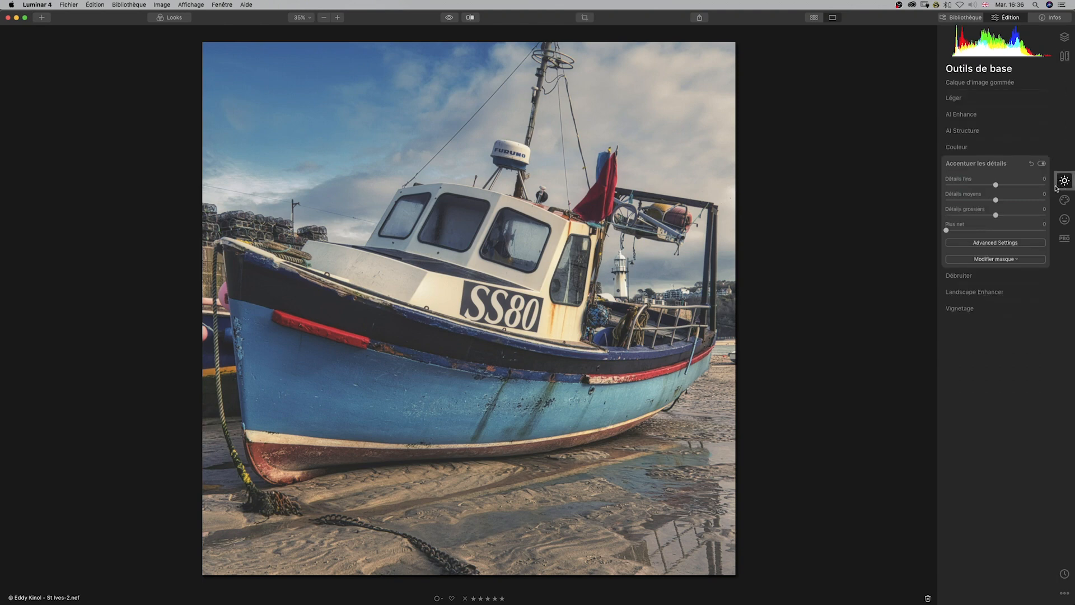
pyautogui.click(955, 100)
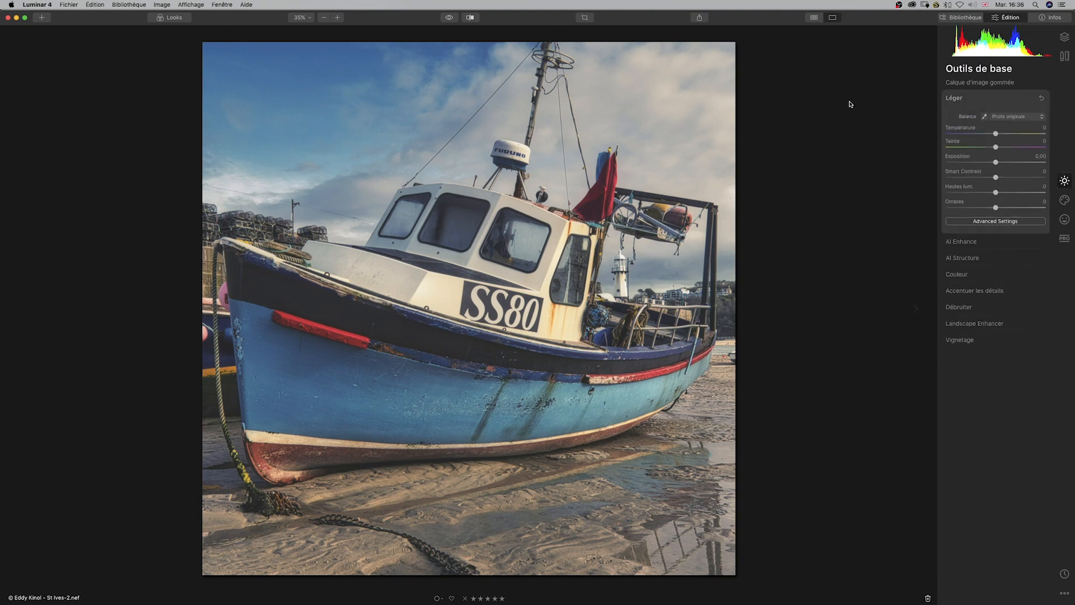
pyautogui.click(449, 17)
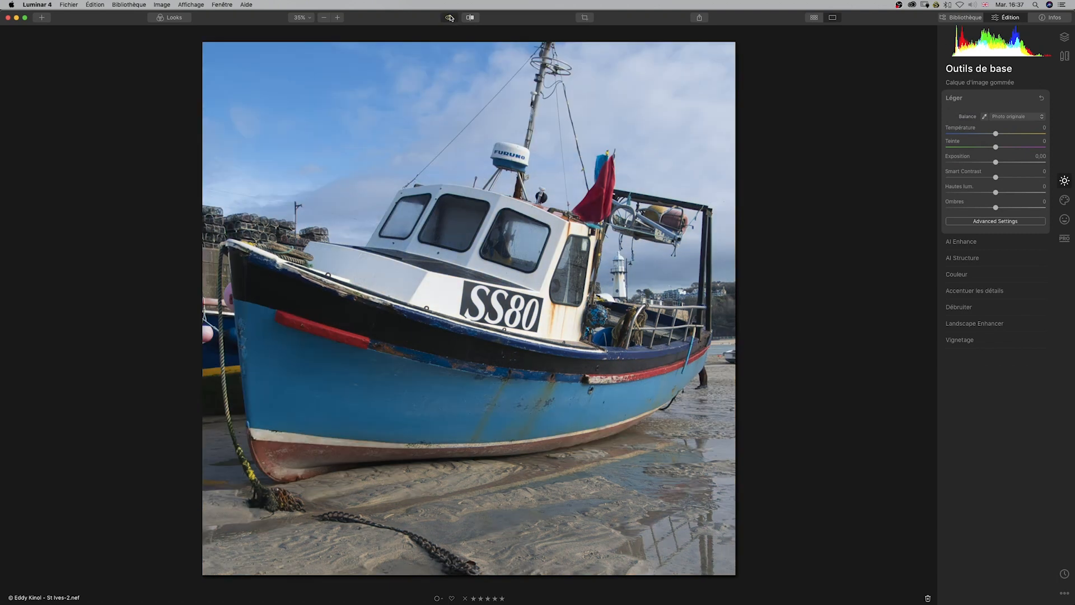
pyautogui.click(449, 18)
pyautogui.click(447, 19)
pyautogui.click(449, 18)
pyautogui.click(450, 17)
pyautogui.click(450, 18)
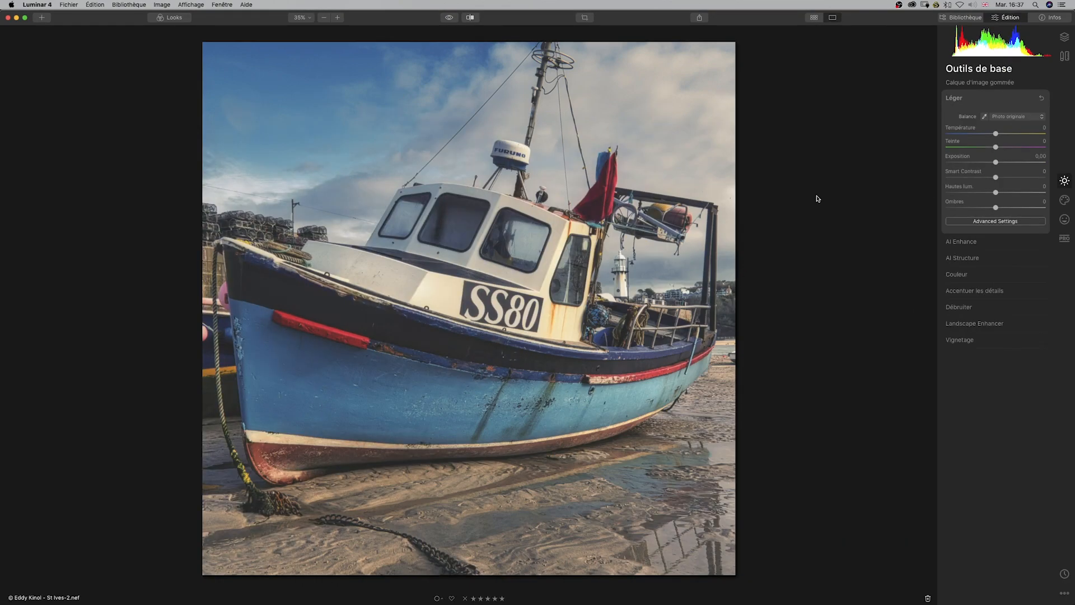
# Add a Vignetage centred just behind the boat's cabin with Quantité -66 and Taille 0
pyautogui.click(961, 340)
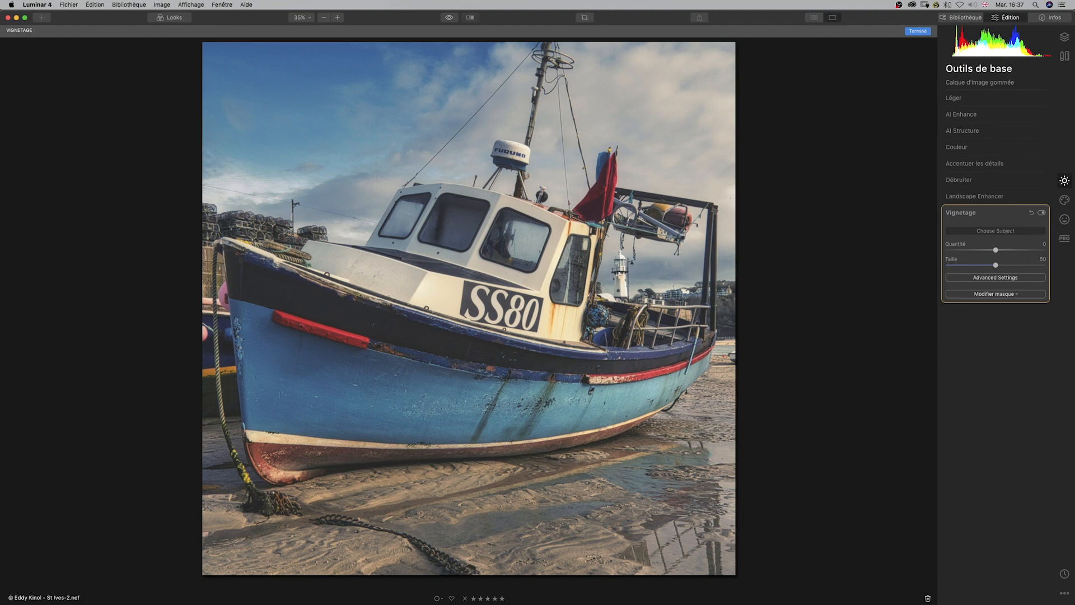
pyautogui.click(619, 275)
pyautogui.moveTo(996, 249); pyautogui.dragTo(961, 253)
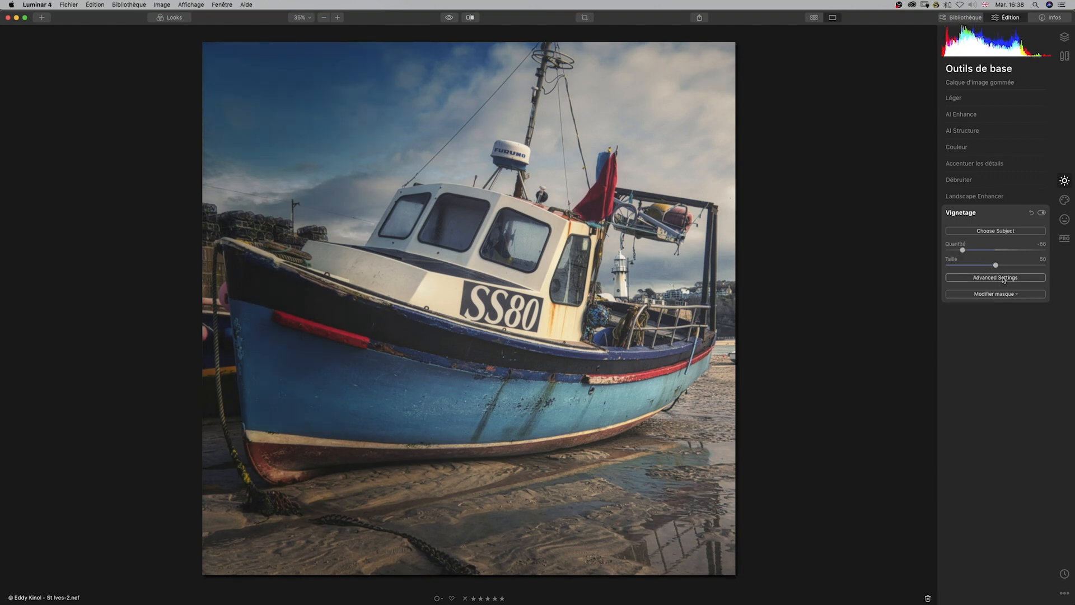
pyautogui.moveTo(996, 265); pyautogui.dragTo(982, 277)
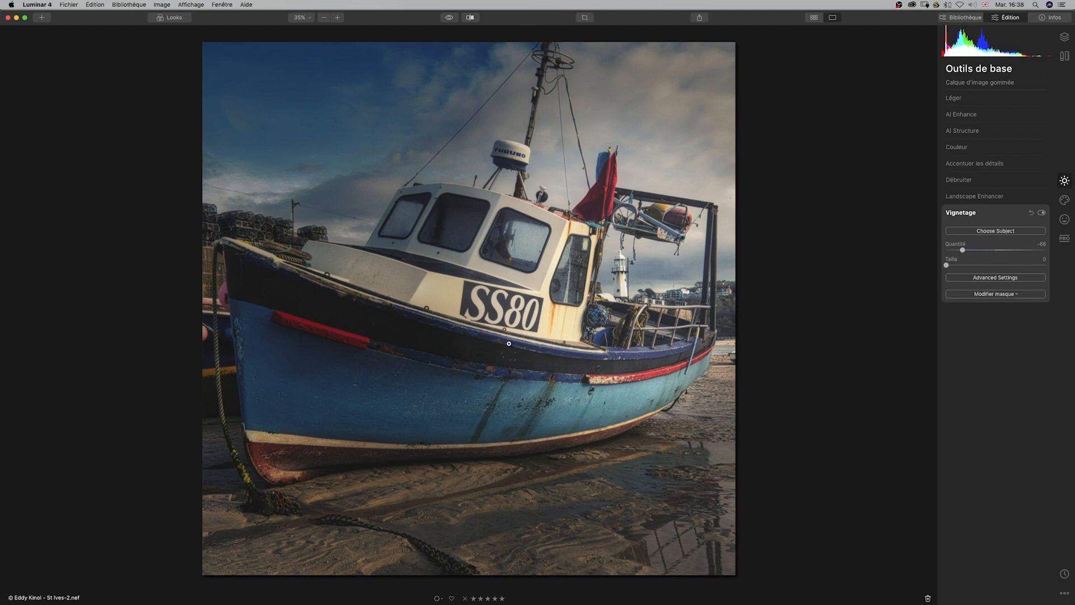
# Refine the vignette's advanced settings with Progressivité 100, Arrondi 100 and Lumière interne 19
pyautogui.click(994, 278)
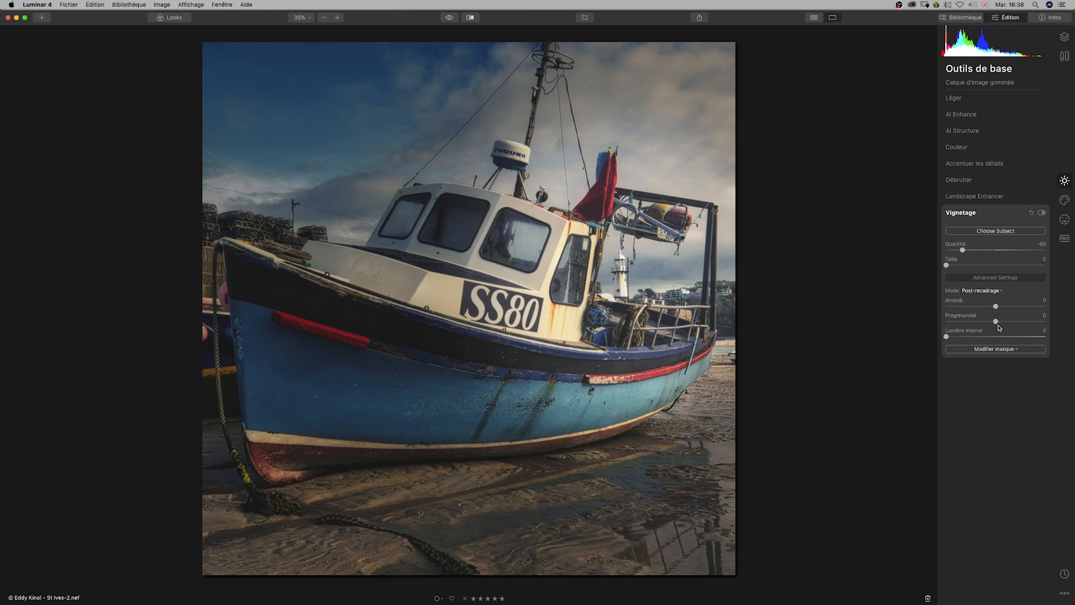
pyautogui.moveTo(996, 322); pyautogui.dragTo(1046, 322)
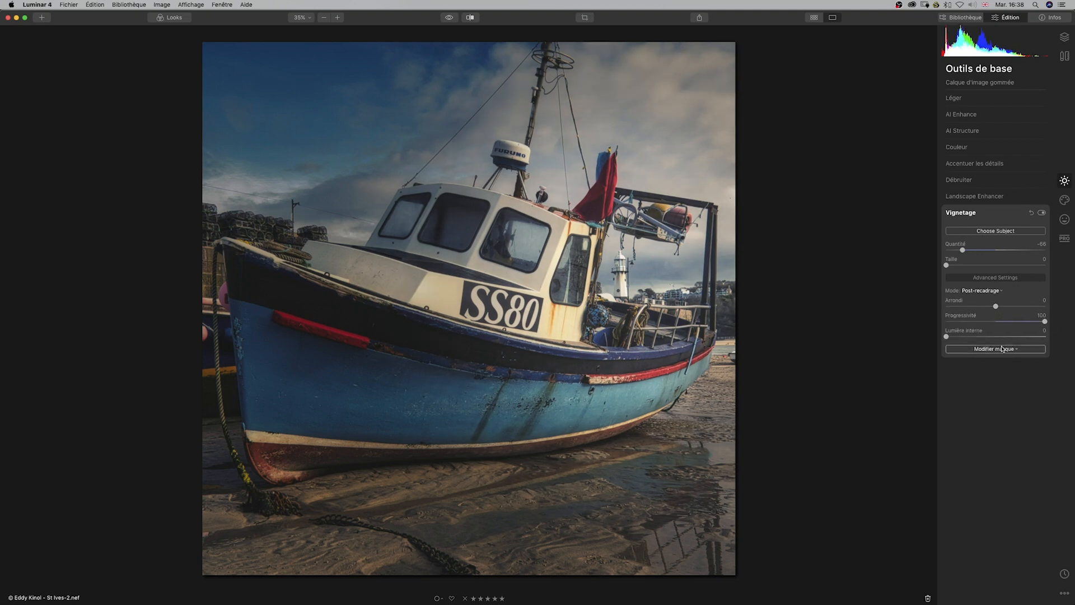
pyautogui.moveTo(995, 306); pyautogui.dragTo(1045, 307)
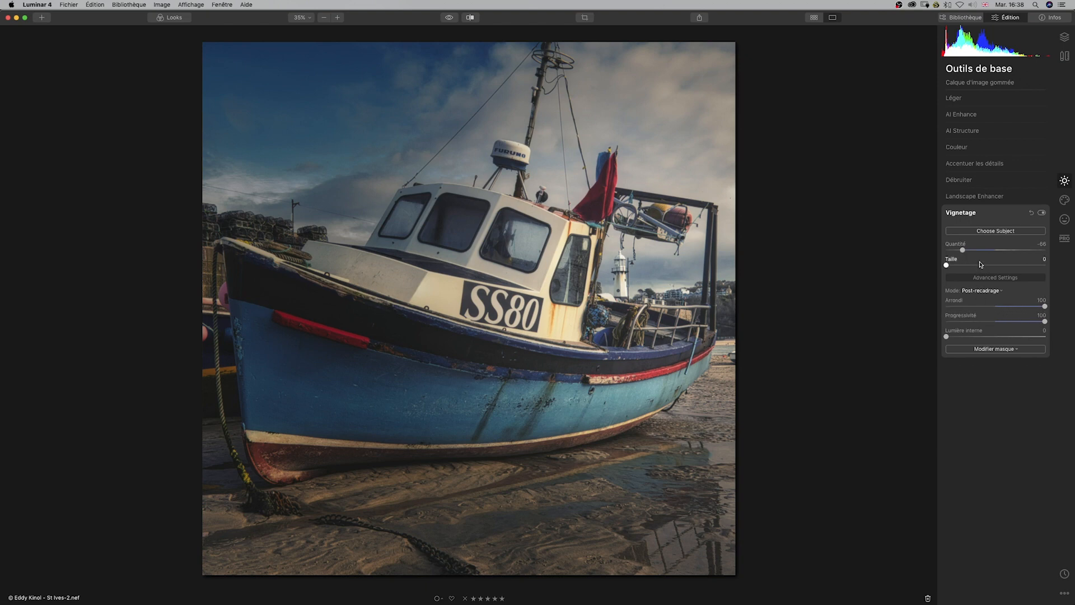
pyautogui.moveTo(947, 336)
pyautogui.mouseDown()
pyautogui.moveTo(976, 337)
pyautogui.moveTo(965, 337)
pyautogui.mouseUp()
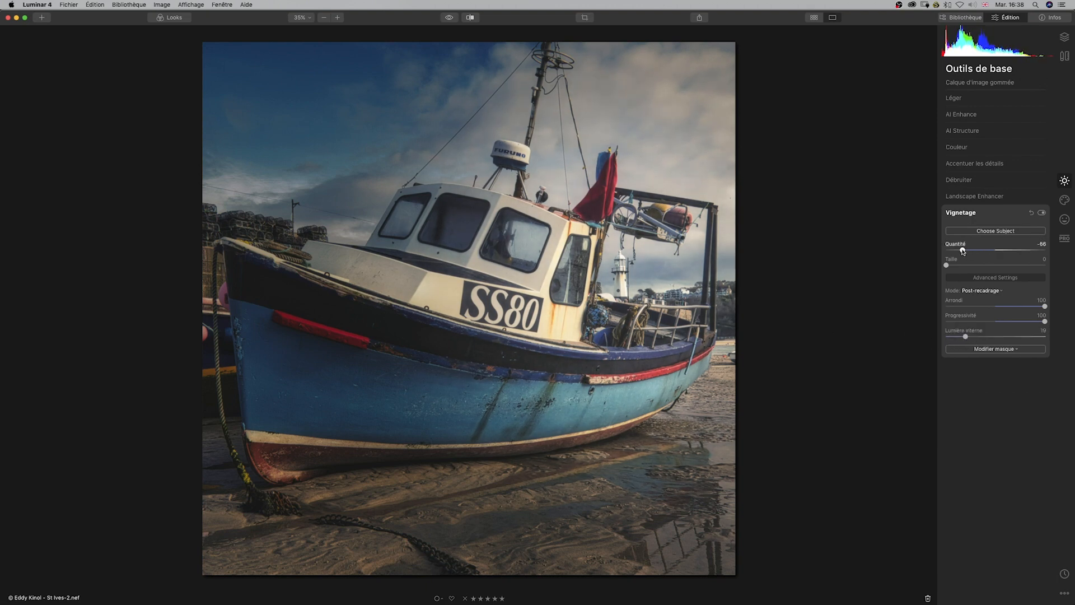
# Soften the vignette to Quantité -34 and compare the photo with the effect off and on
pyautogui.moveTo(964, 250); pyautogui.dragTo(966, 252)
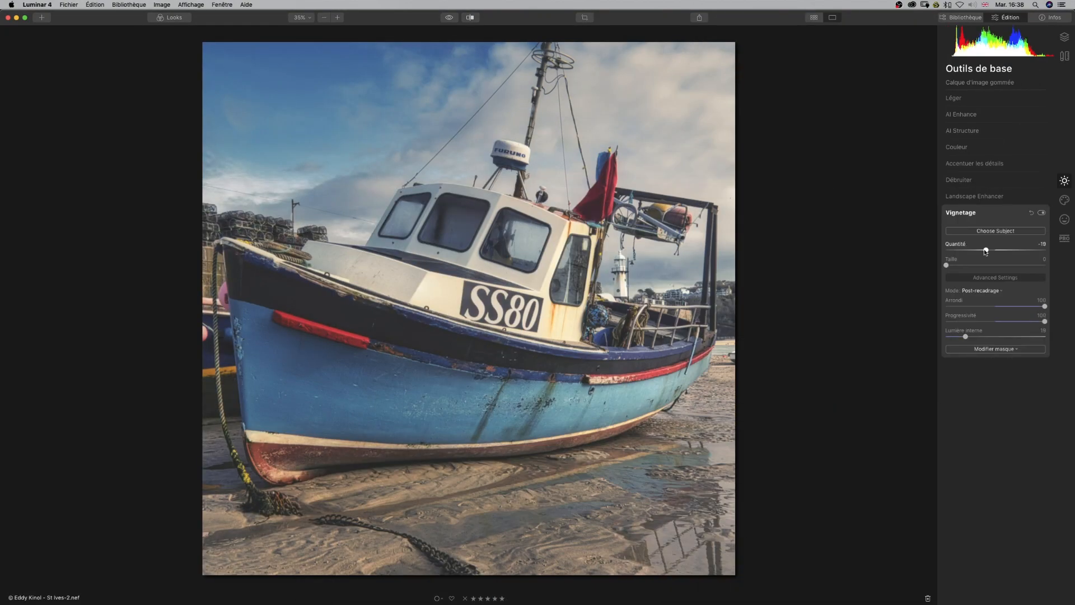
pyautogui.moveTo(974, 251); pyautogui.dragTo(976, 253)
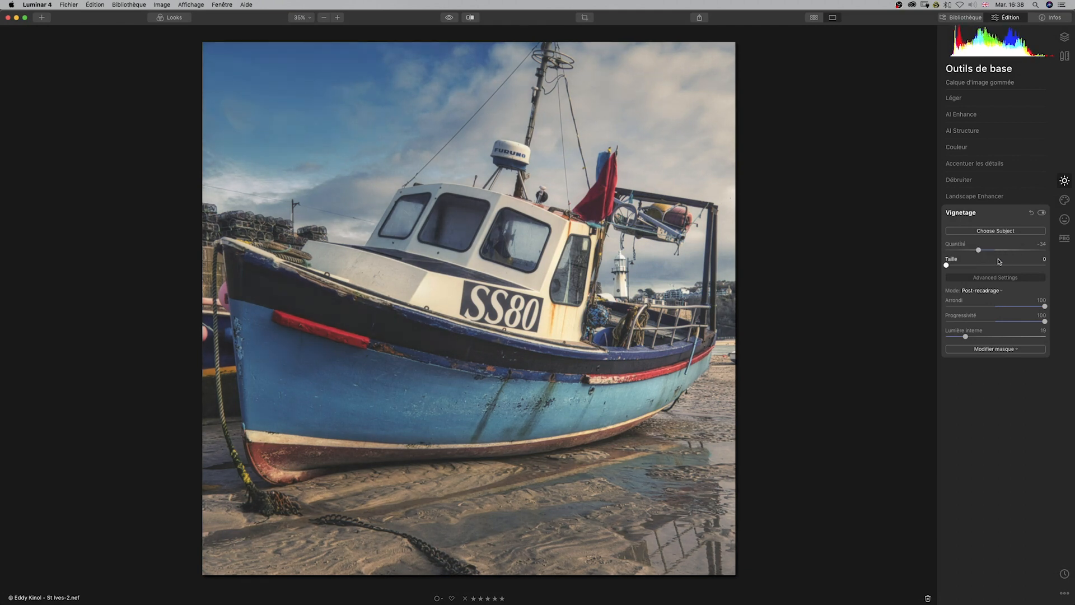
pyautogui.click(1041, 214)
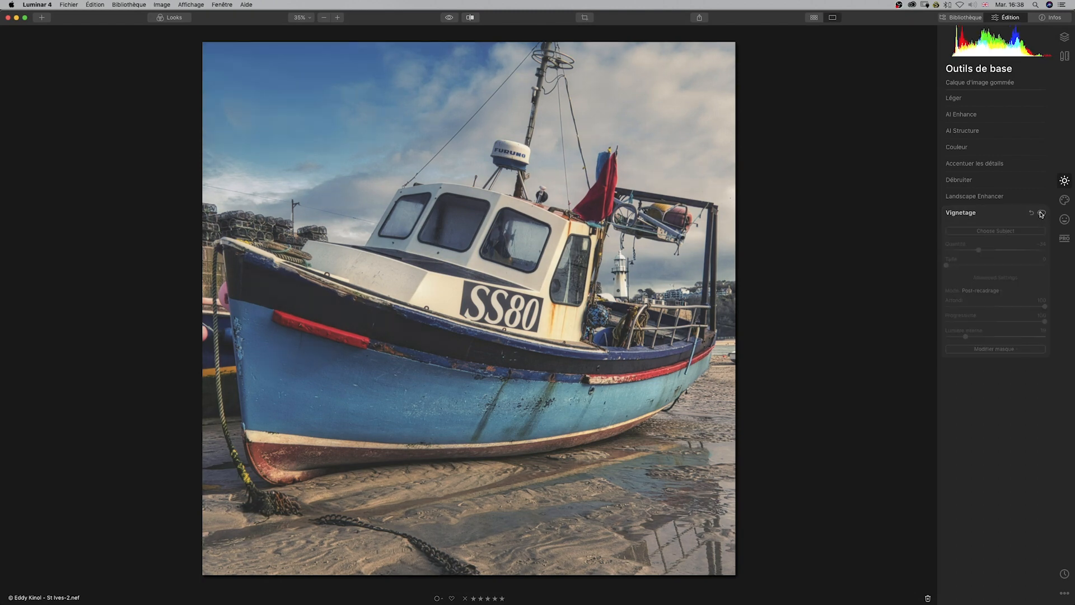
pyautogui.click(1042, 214)
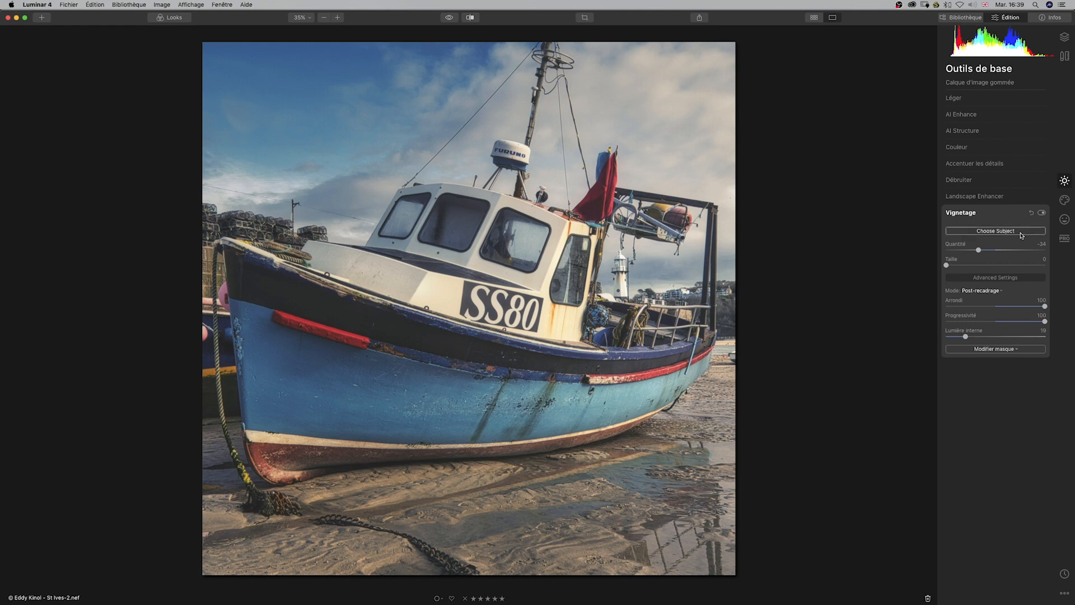
# Close the vignette settings and compare the vignetted photo with the unedited original
pyautogui.click(957, 99)
pyautogui.click(957, 99)
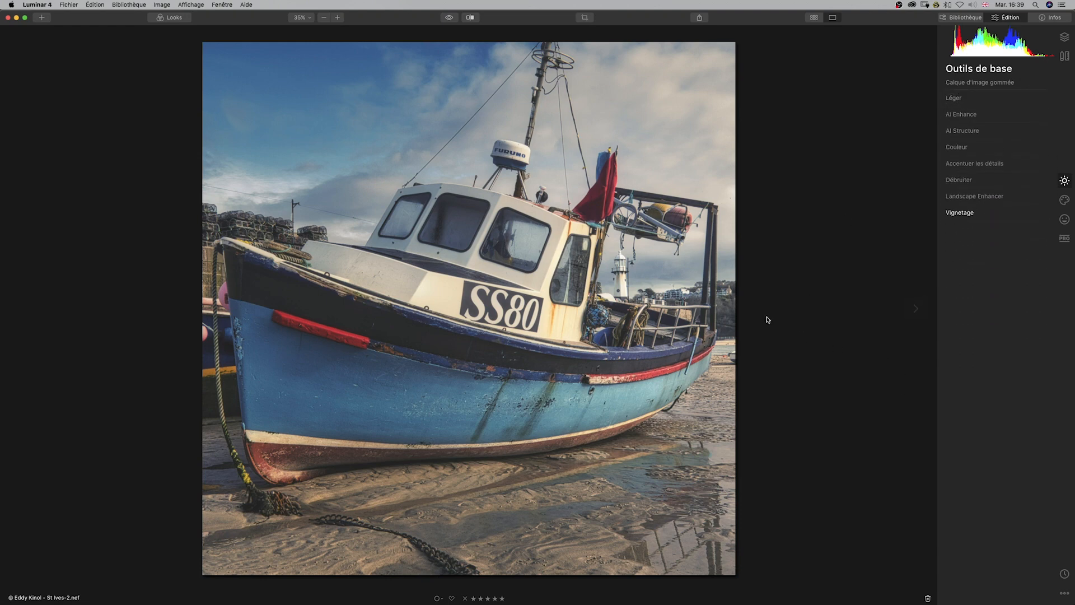
pyautogui.click(449, 17)
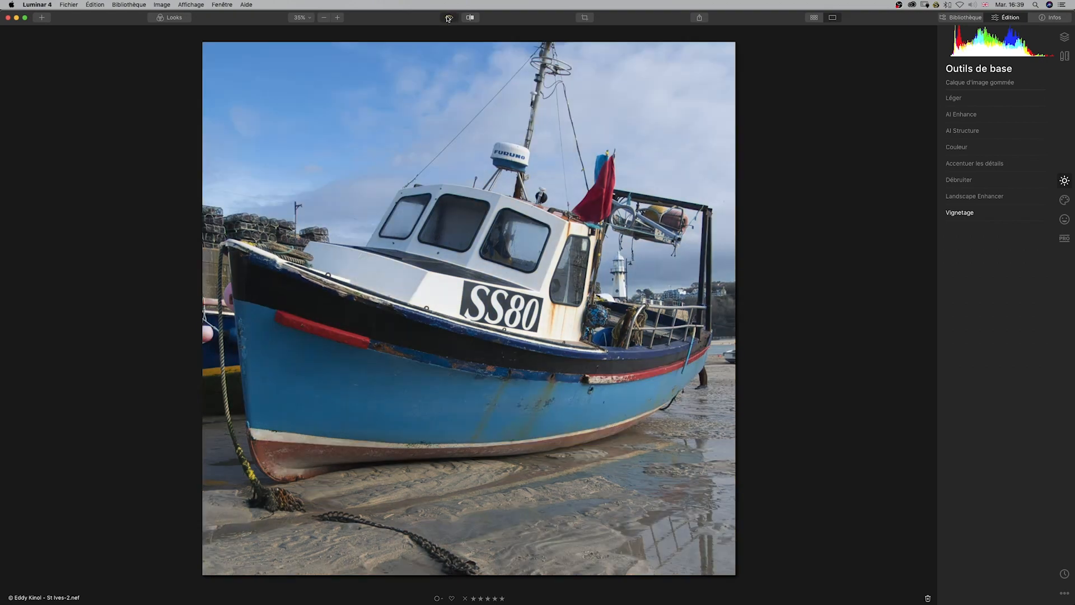
pyautogui.click(448, 18)
pyautogui.click(447, 18)
pyautogui.click(447, 19)
pyautogui.click(448, 22)
pyautogui.click(448, 21)
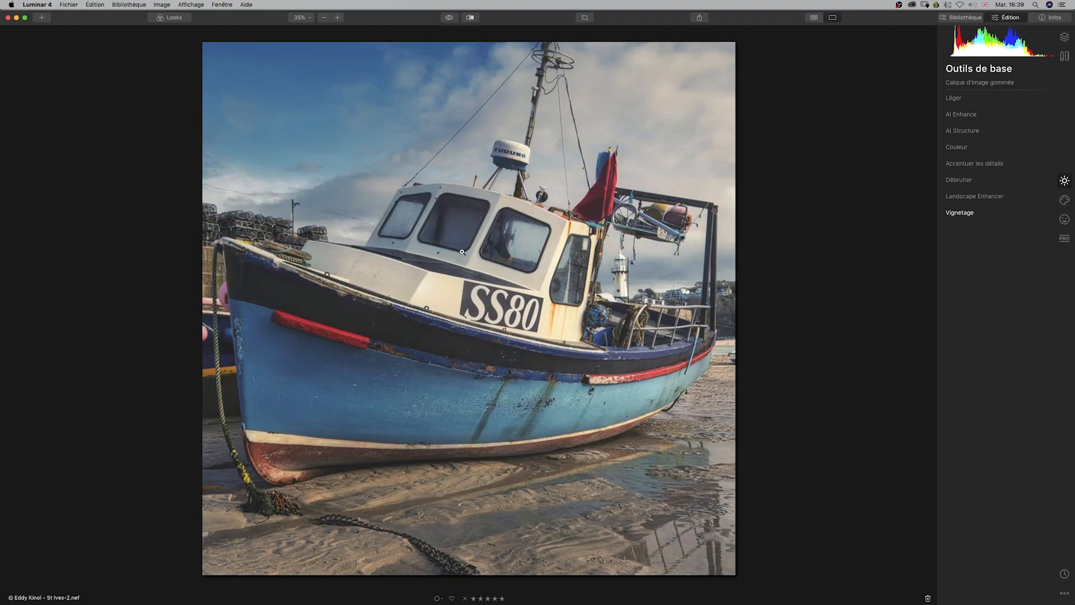
pyautogui.click(448, 20)
# Compare the original and edited boat with a split before/after view, sweeping the divider across the photo
pyautogui.click(470, 18)
pyautogui.moveTo(295, 224); pyautogui.dragTo(159, 242)
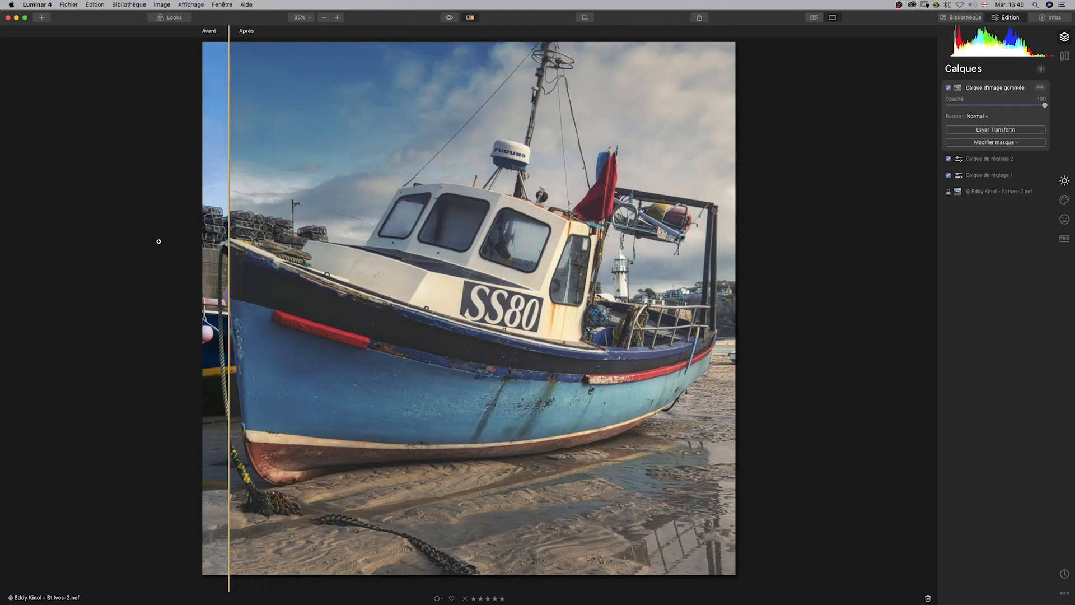
pyautogui.click(470, 18)
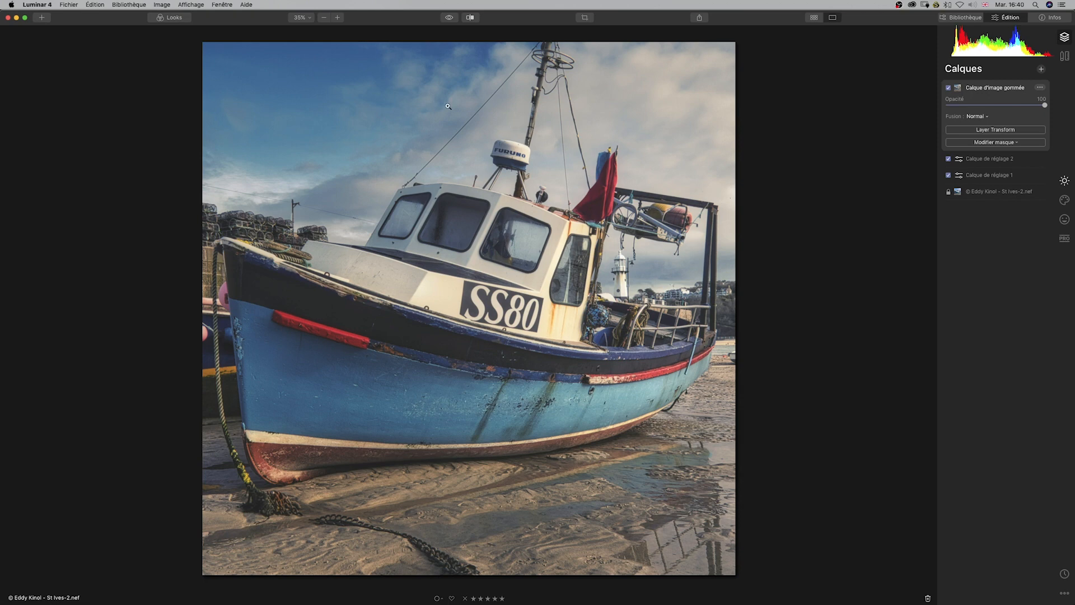
# Apply the Krushed look from the Dramatic collection to a new adjustment layer, with Quantité 100
pyautogui.click(189, 18)
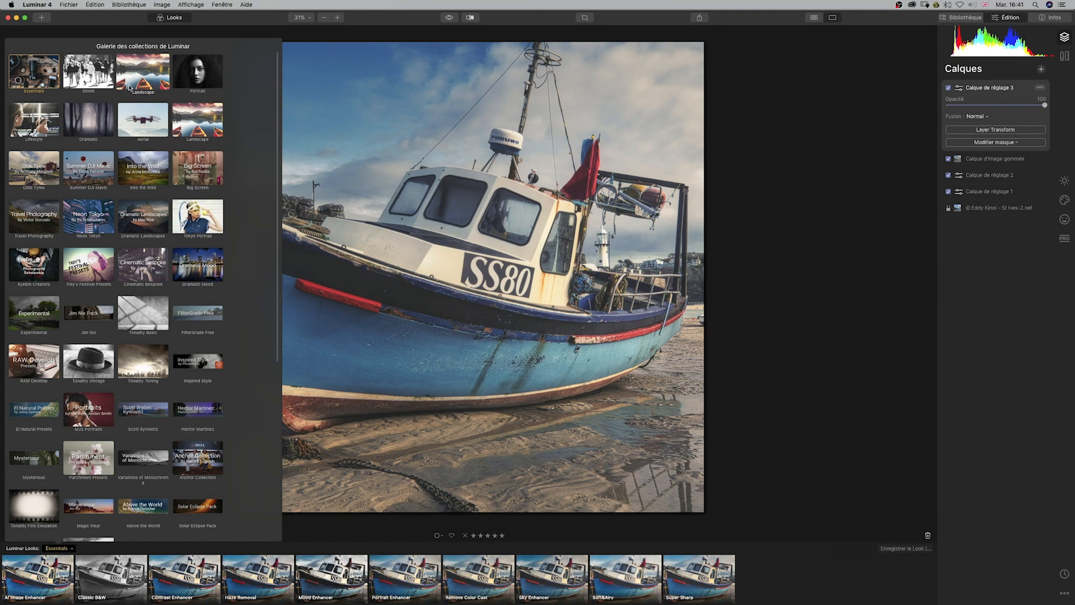
pyautogui.click(89, 126)
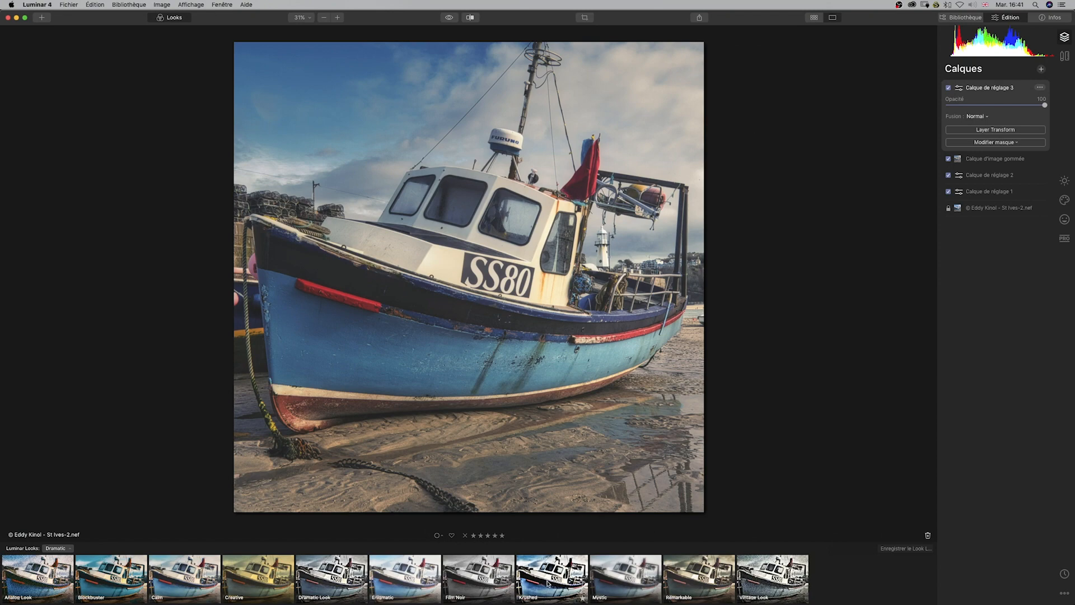
pyautogui.click(545, 582)
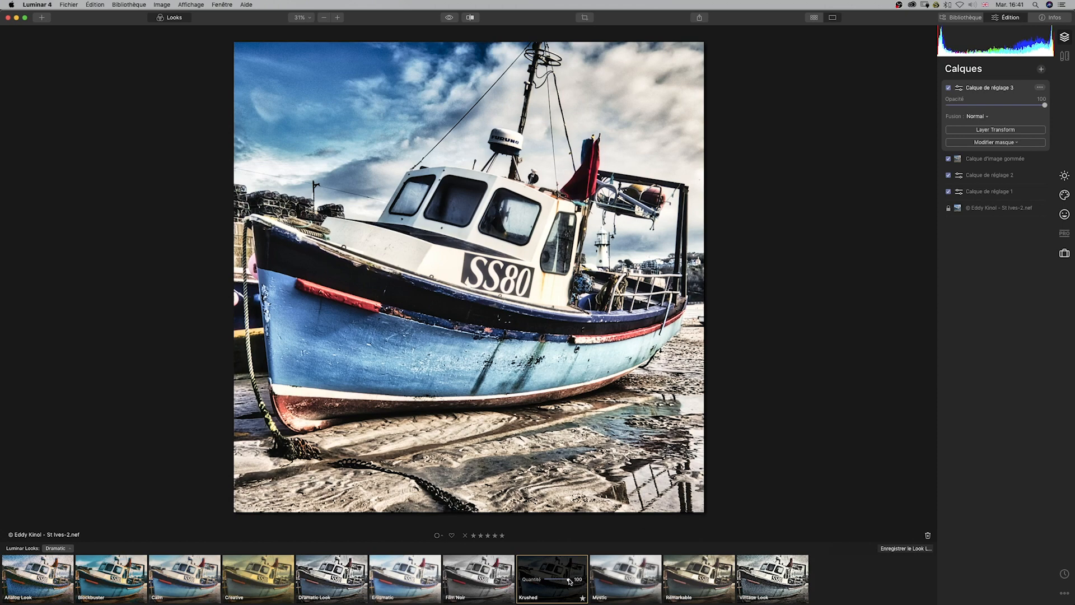
pyautogui.moveTo(570, 580)
pyautogui.mouseDown()
pyautogui.moveTo(550, 583)
pyautogui.moveTo(588, 578)
pyautogui.mouseUp()
# Set the look layer's blend mode to Lumière douce at opacity 100 and check the layer off and on
pyautogui.moveTo(1045, 106)
pyautogui.mouseDown()
pyautogui.moveTo(950, 112)
pyautogui.moveTo(1045, 105)
pyautogui.mouseUp()
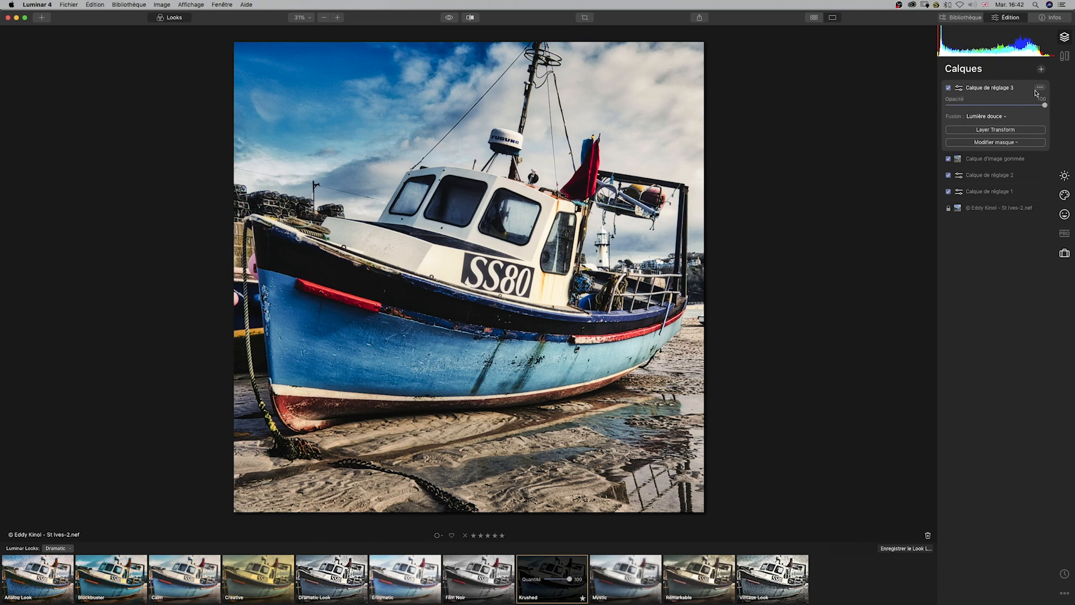
pyautogui.click(949, 88)
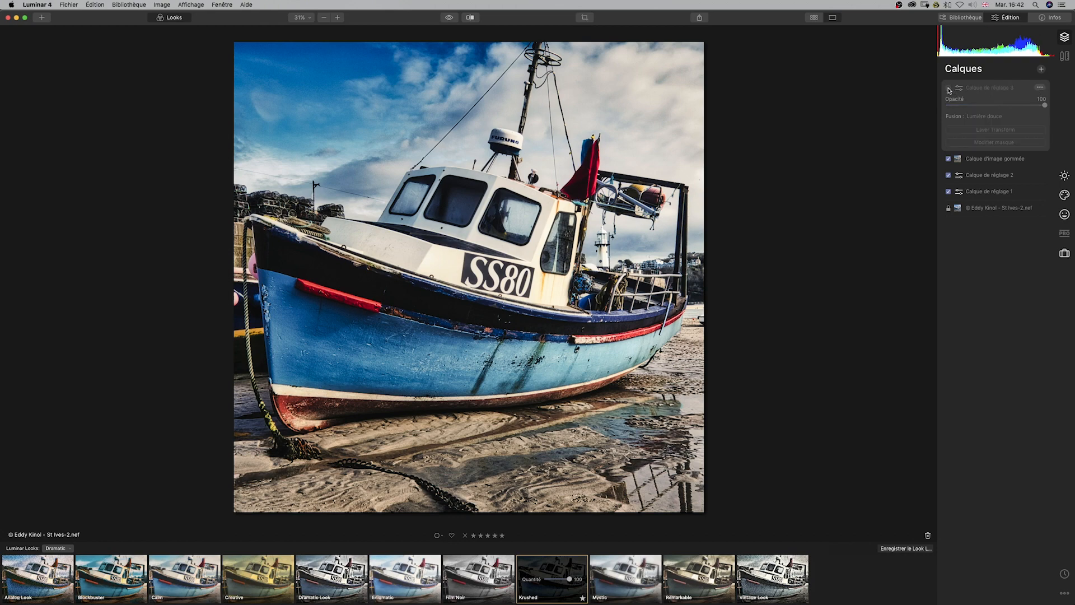
pyautogui.click(949, 88)
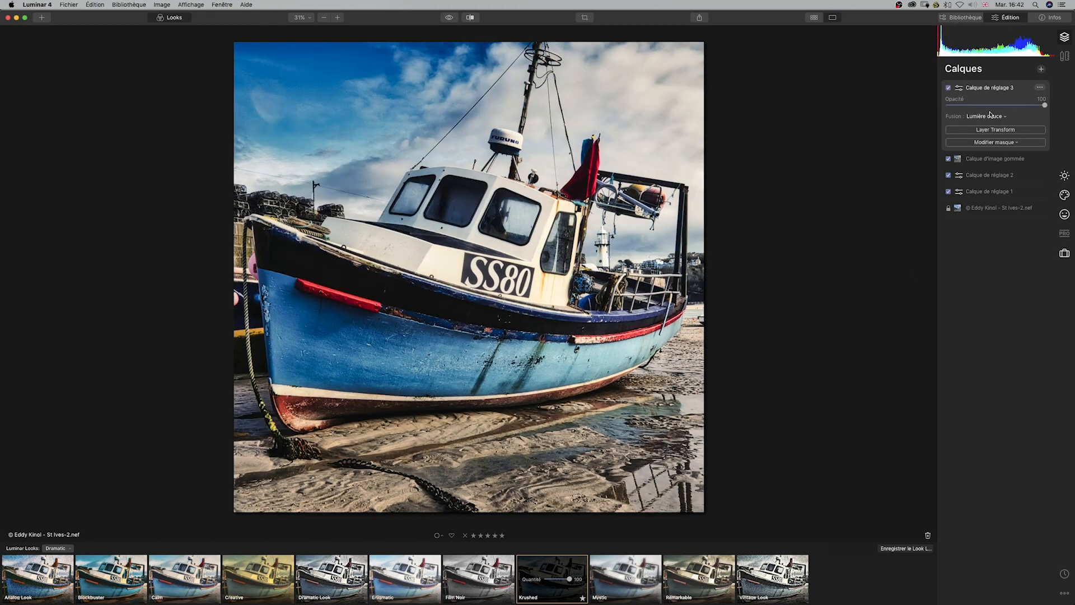
# Compare the look layer in Normal blend mode with Lumière douce, ending on Lumière douce
pyautogui.click(990, 116)
pyautogui.click(990, 117)
pyautogui.click(990, 116)
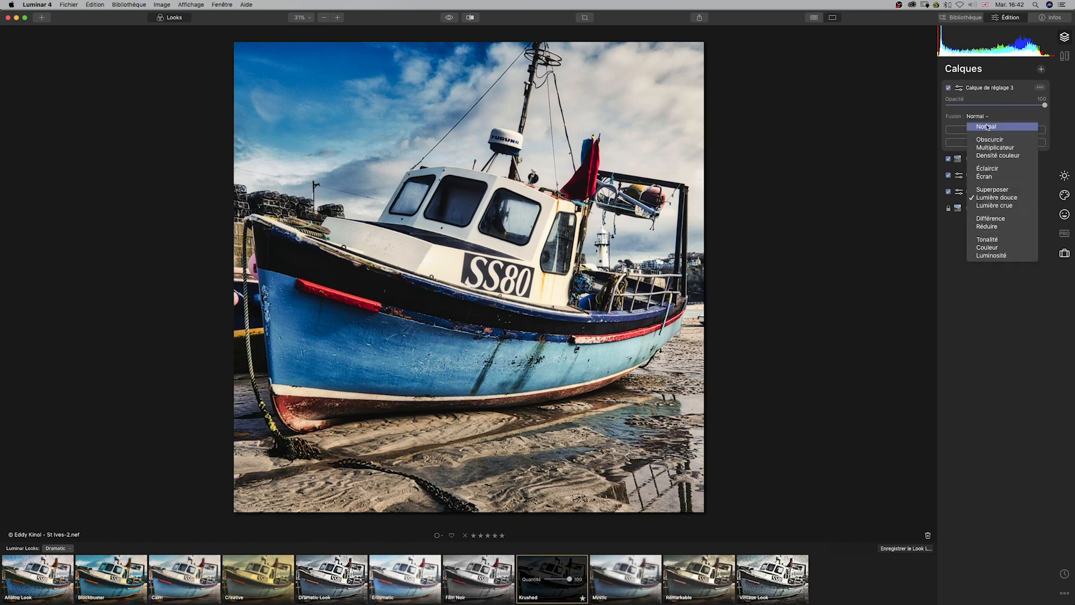
pyautogui.click(987, 127)
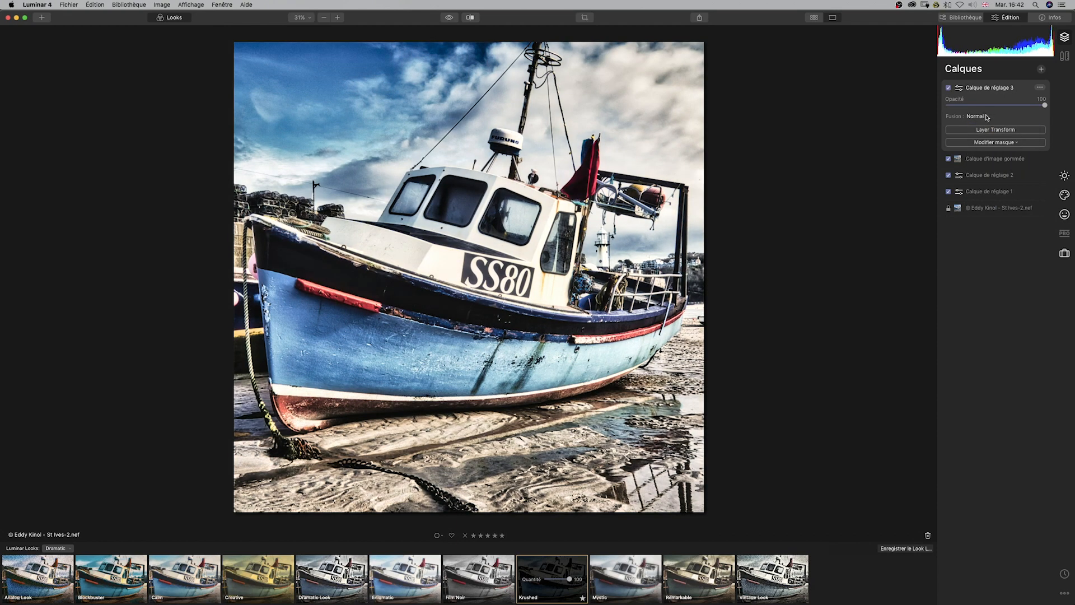
pyautogui.click(988, 117)
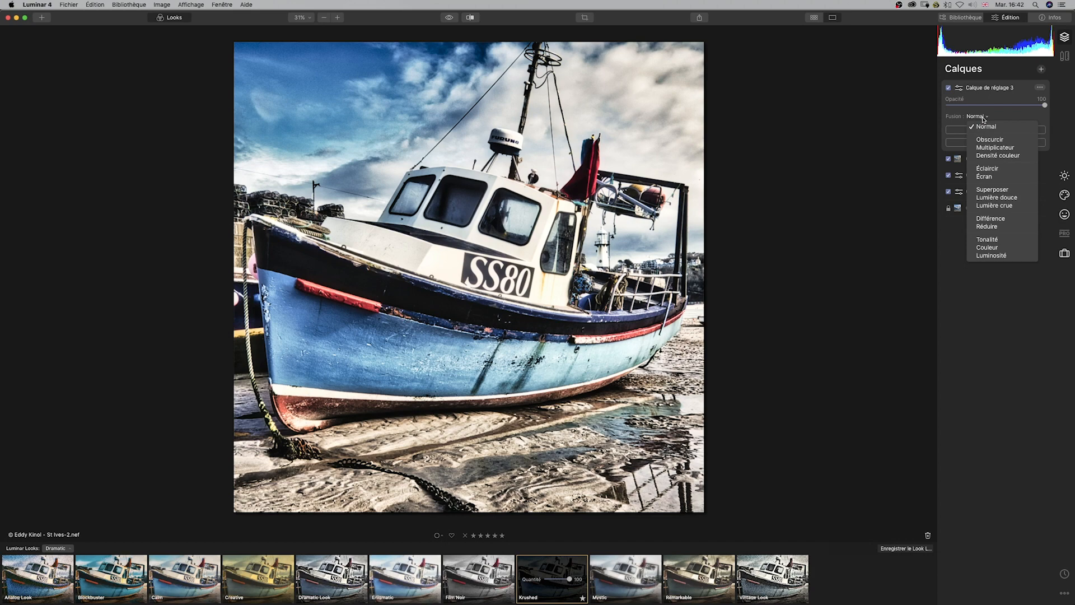
pyautogui.click(990, 198)
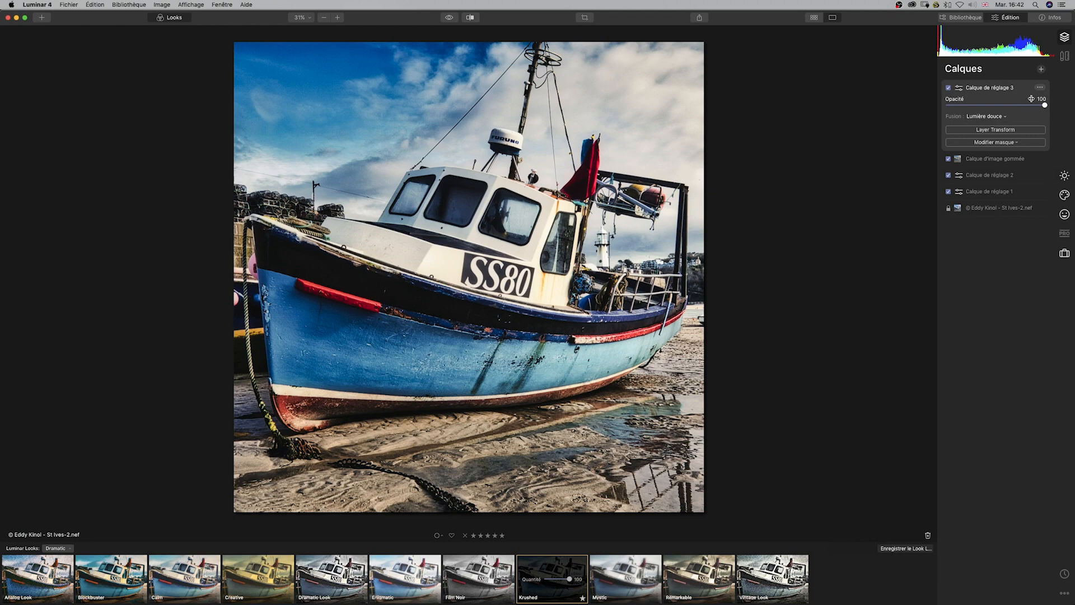
# Reduce the look layer's opacity to 37 and compare the photo with the layer off and on
pyautogui.moveTo(1045, 107); pyautogui.dragTo(984, 106)
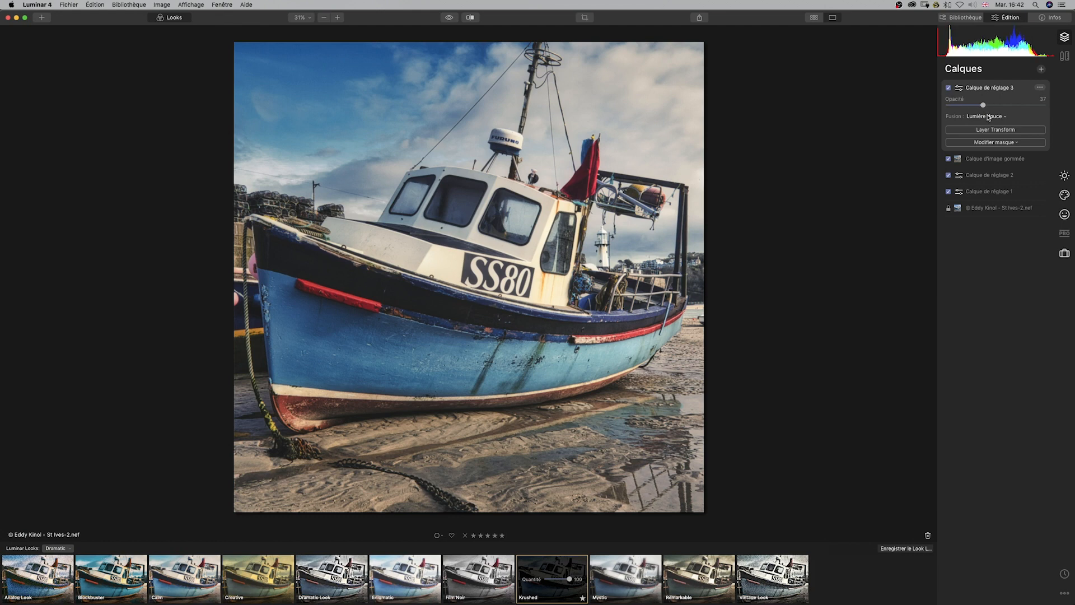
pyautogui.click(948, 88)
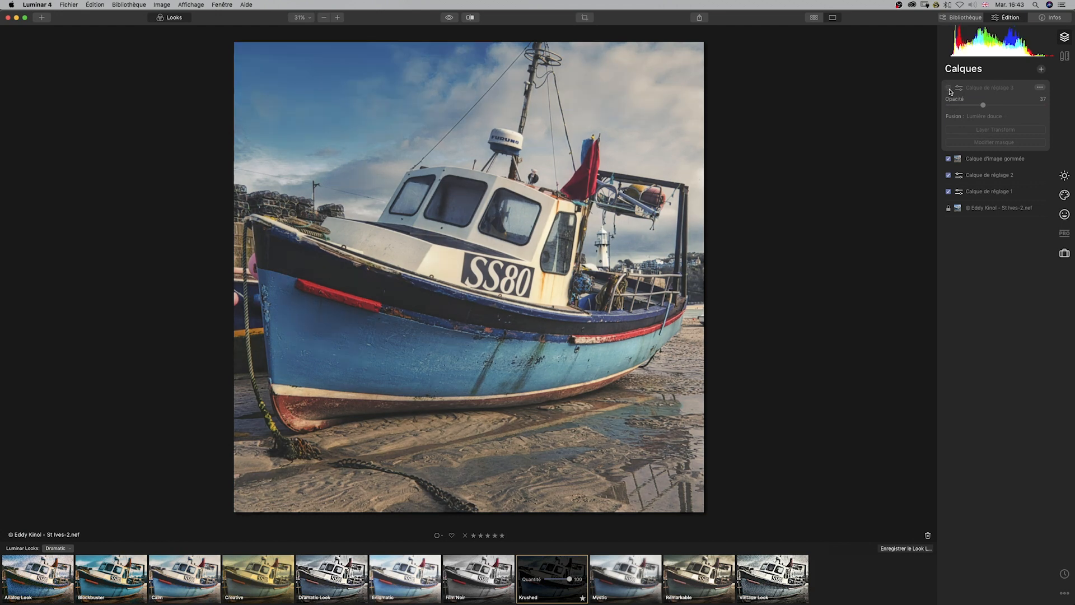
pyautogui.click(948, 88)
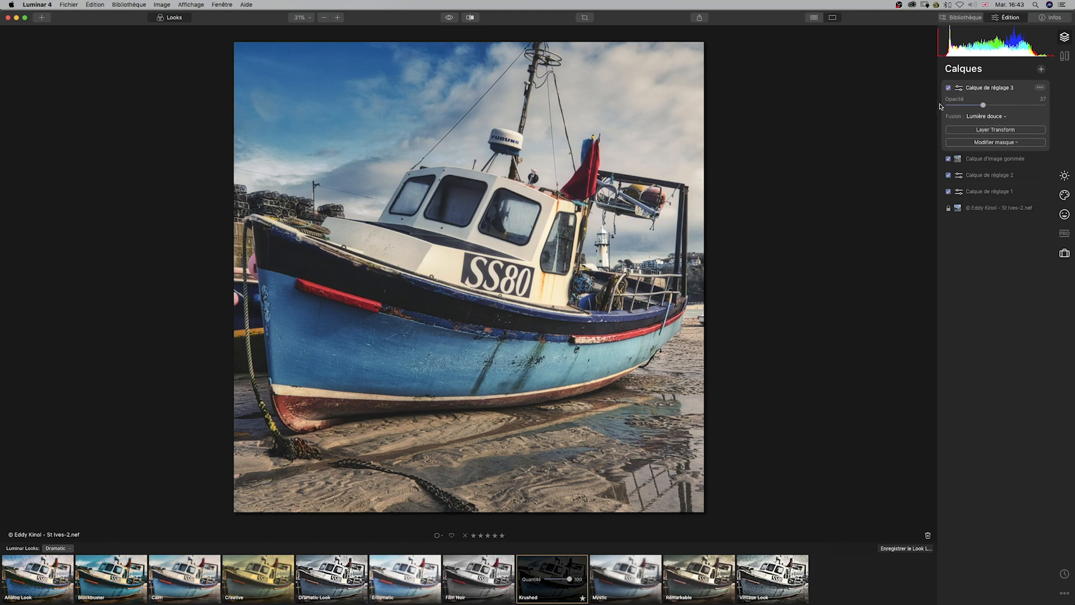
# Compare the photo with the blended Krushed look against the unedited original
pyautogui.click(451, 19)
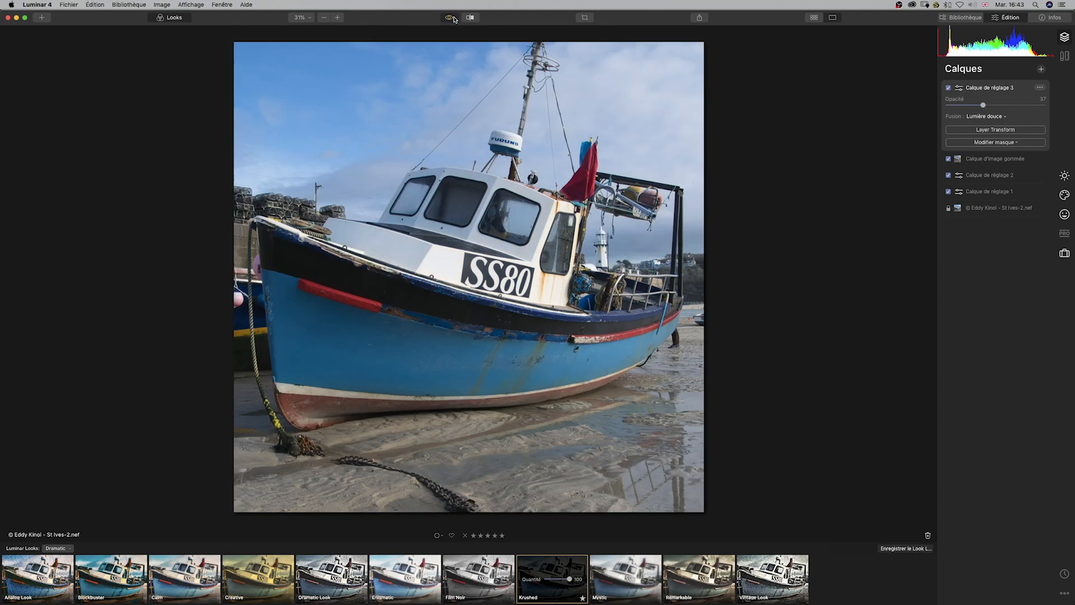
pyautogui.click(451, 18)
pyautogui.click(449, 18)
pyautogui.click(448, 18)
pyautogui.click(448, 19)
pyautogui.click(448, 19)
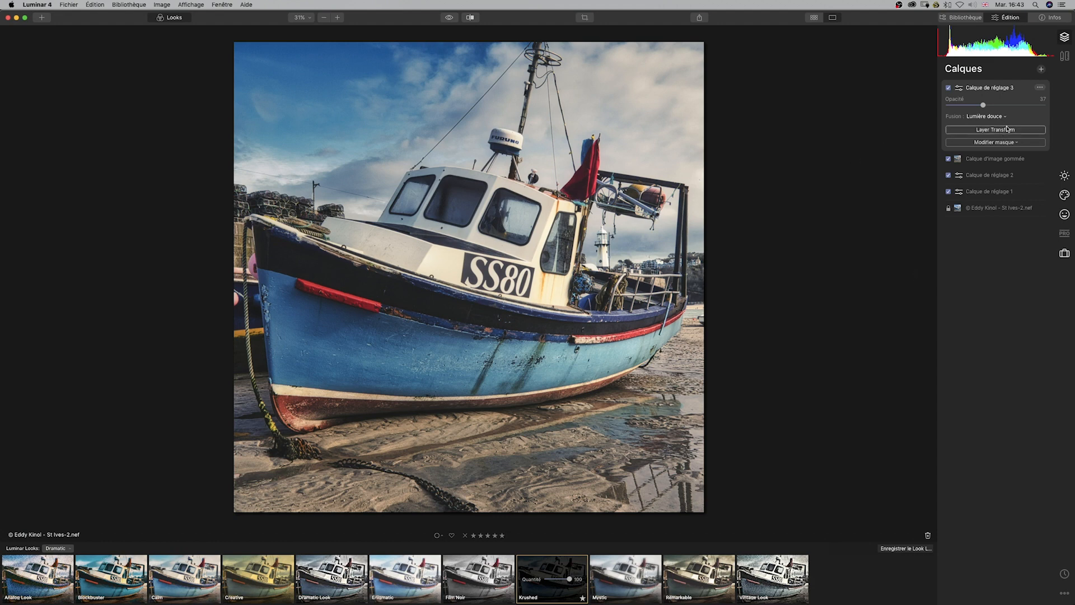
# Examine the adjustments the Krushed look applies, starting with the deprecated Clarté filter and the basic tools
pyautogui.click(1065, 258)
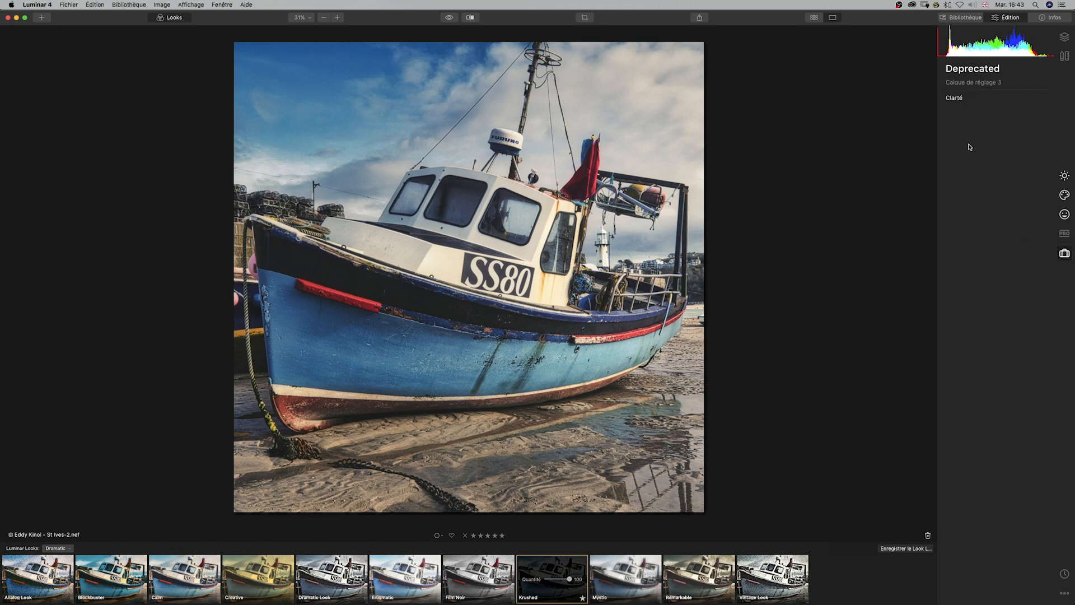
pyautogui.click(963, 102)
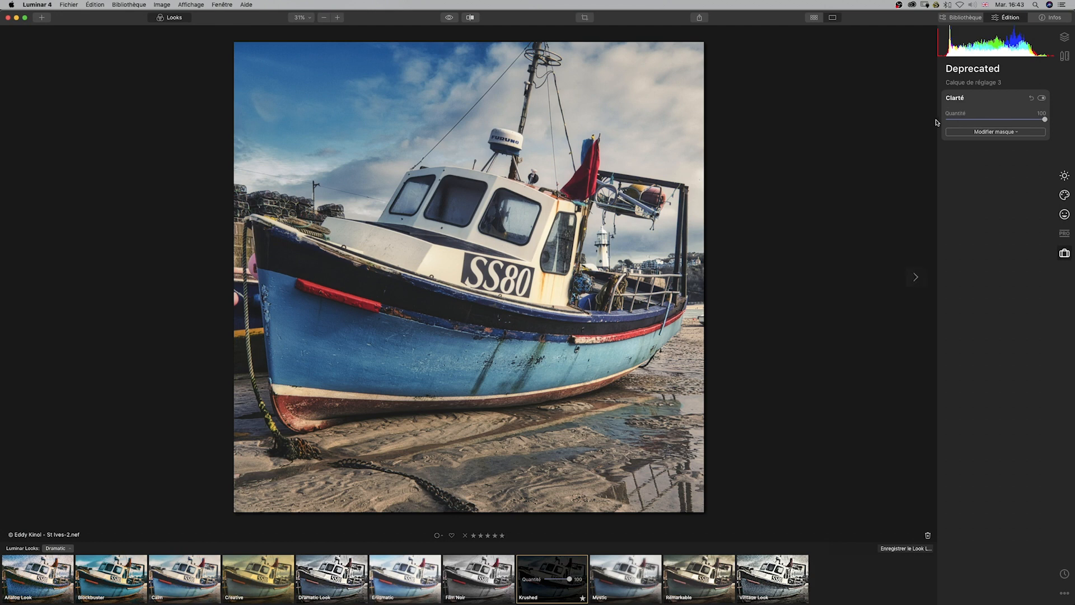
pyautogui.click(1065, 177)
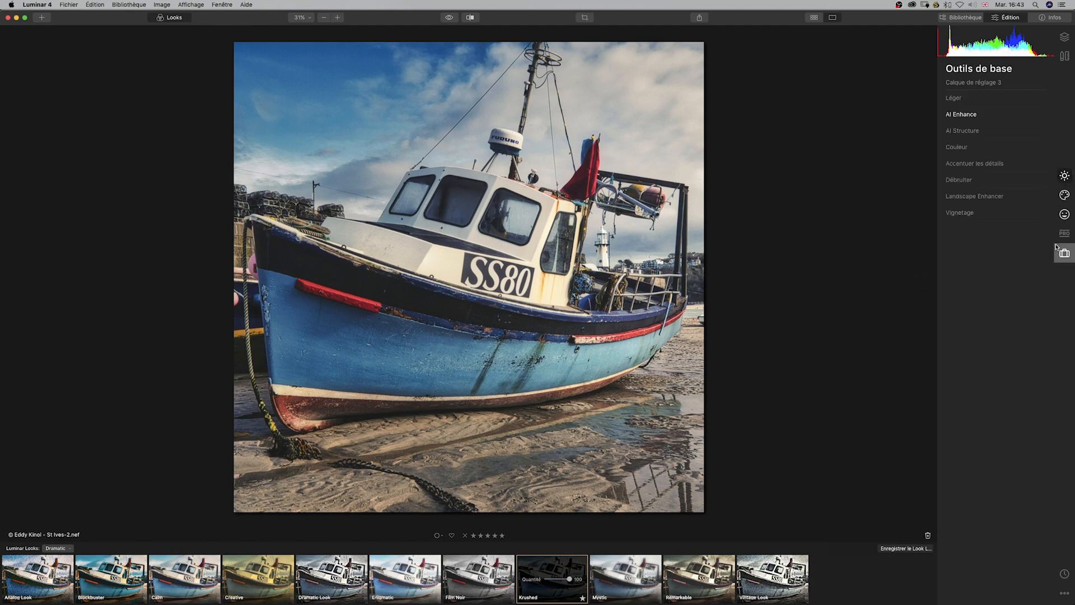